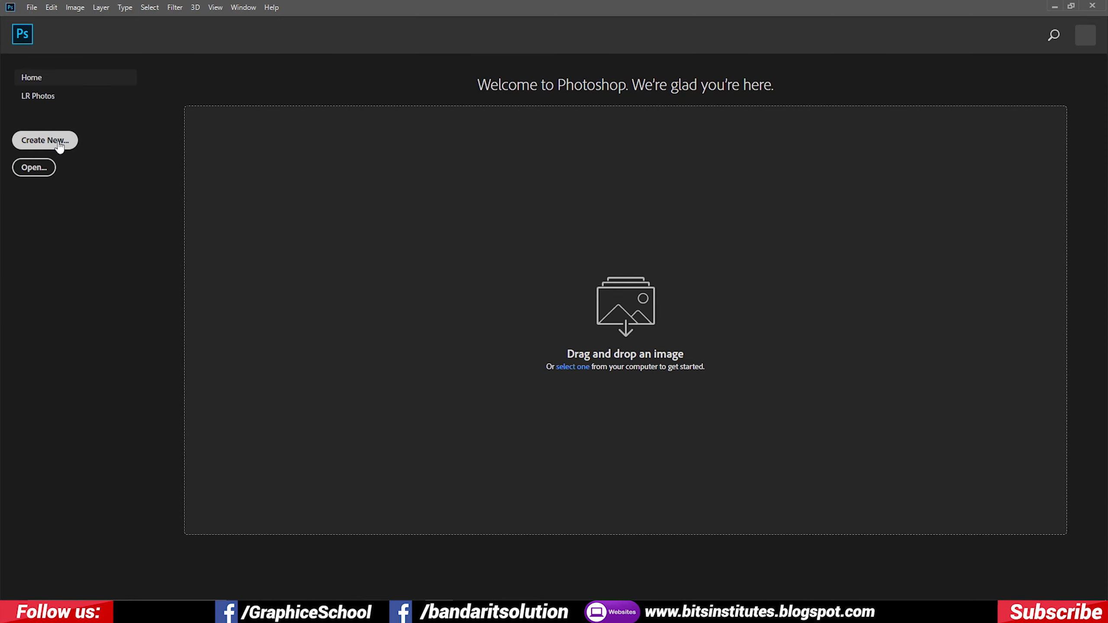
Create a new 1211×1500 px portrait document from the recent sizes
left_click(58, 141)
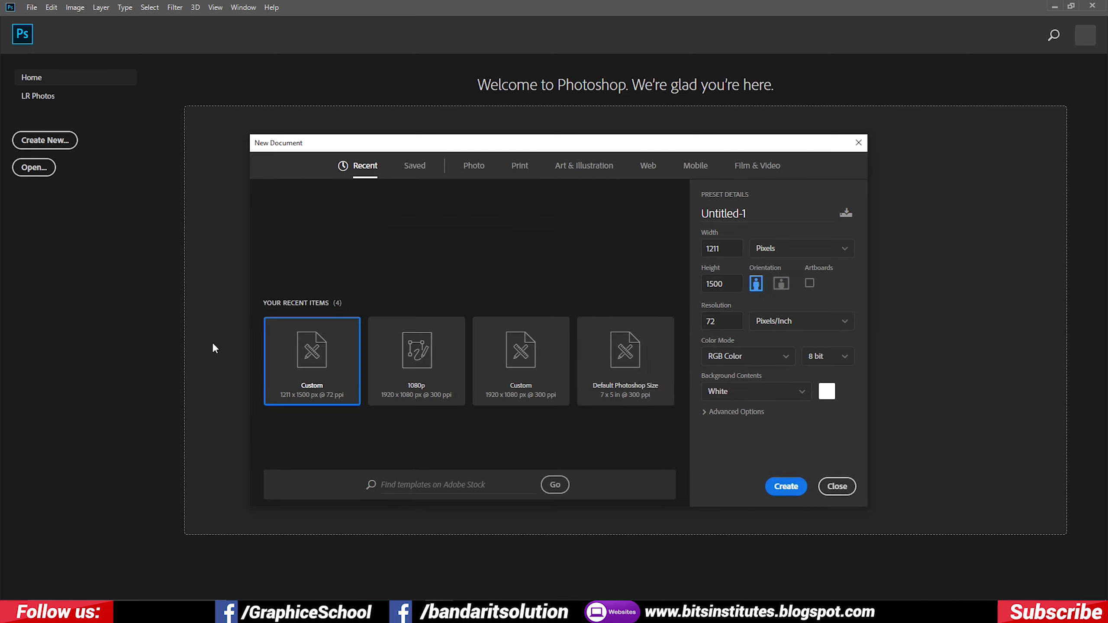
left_click(585, 167)
left_click(365, 166)
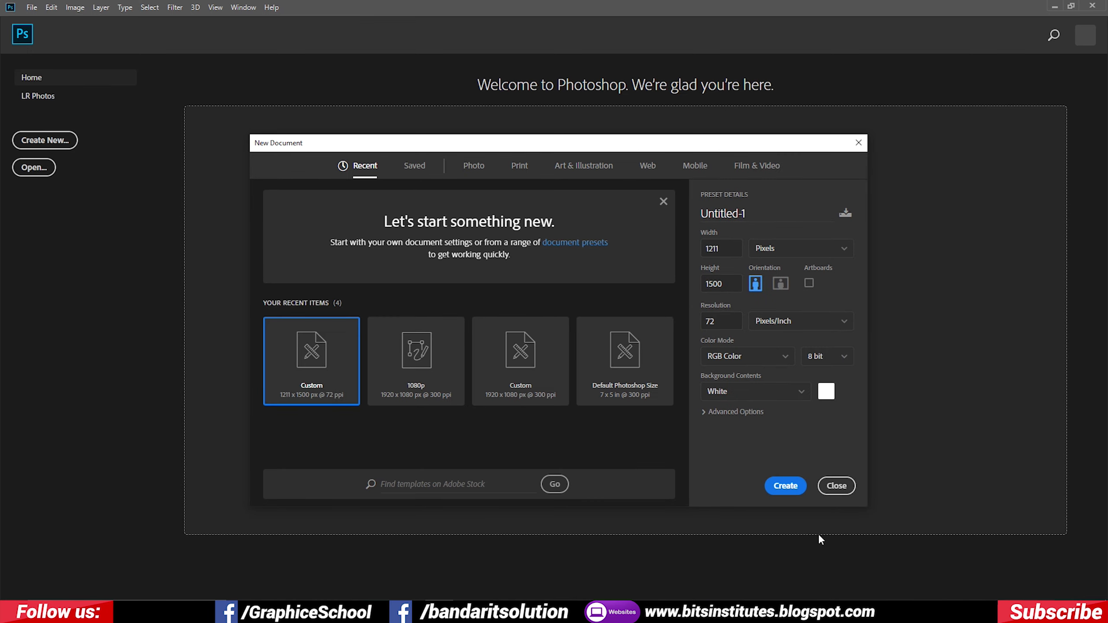
left_click(782, 486)
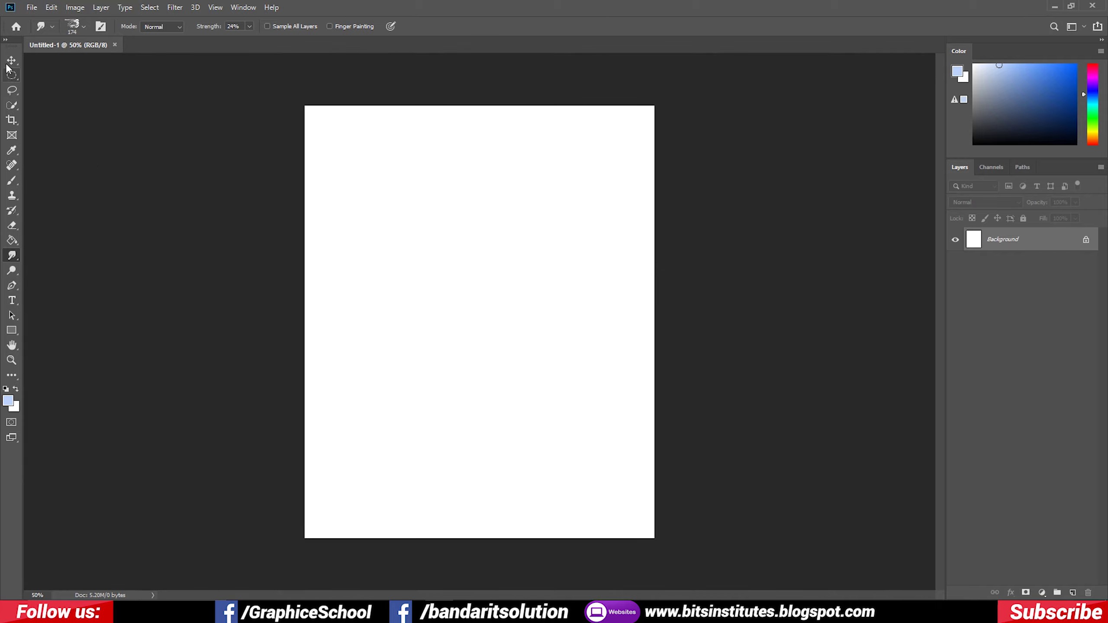
Extend the canvas downward with the Crop tool to make it taller
left_click(12, 120)
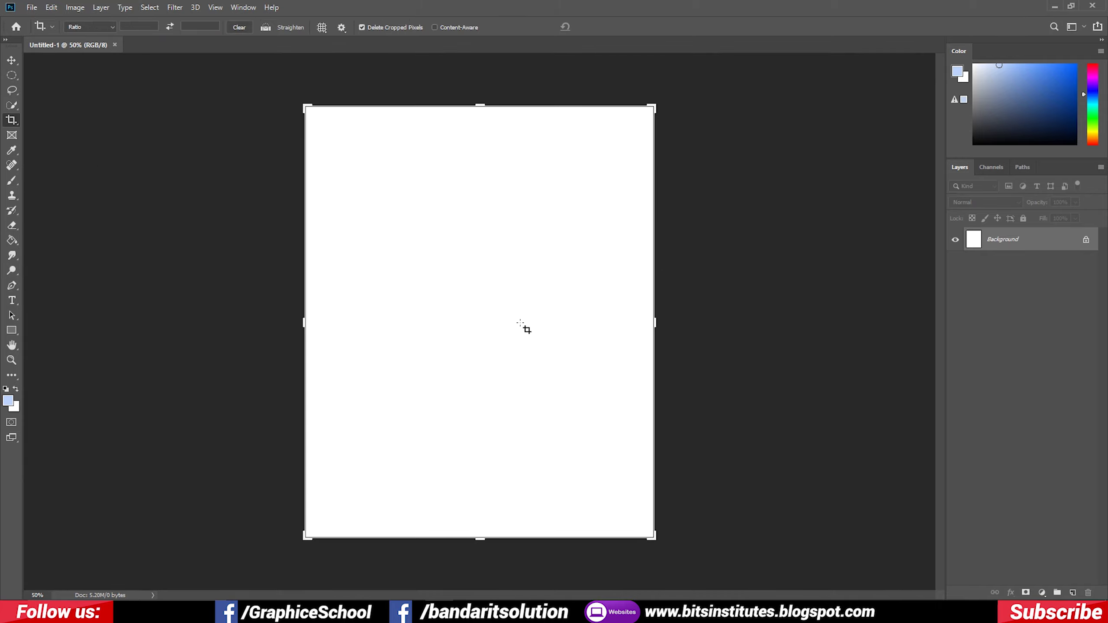
left_click_drag(478, 541, 479, 564)
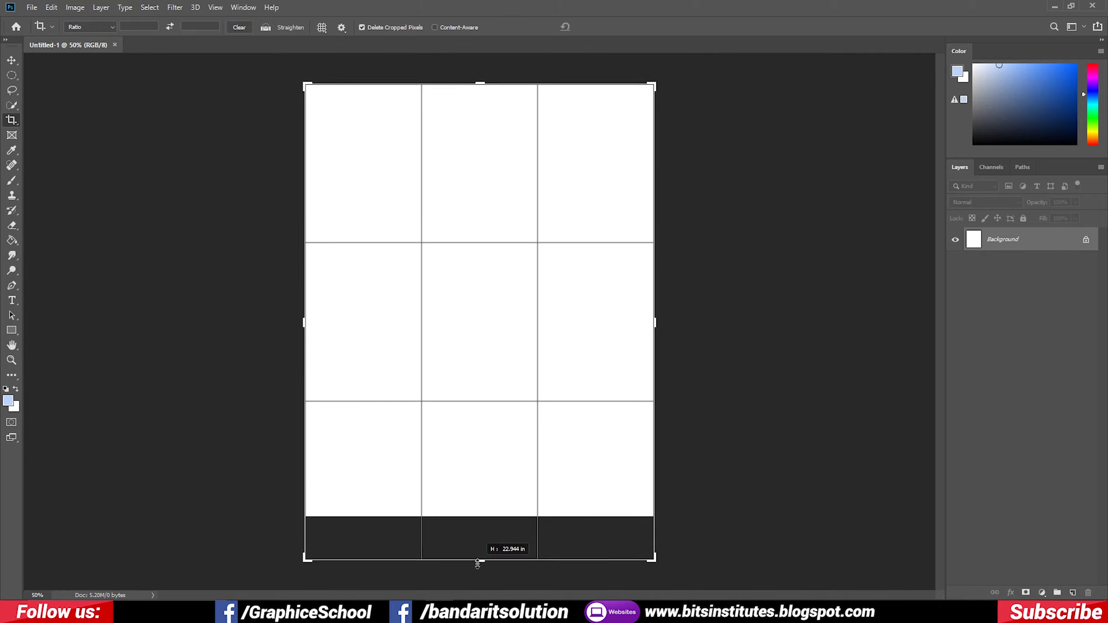
key("Return")
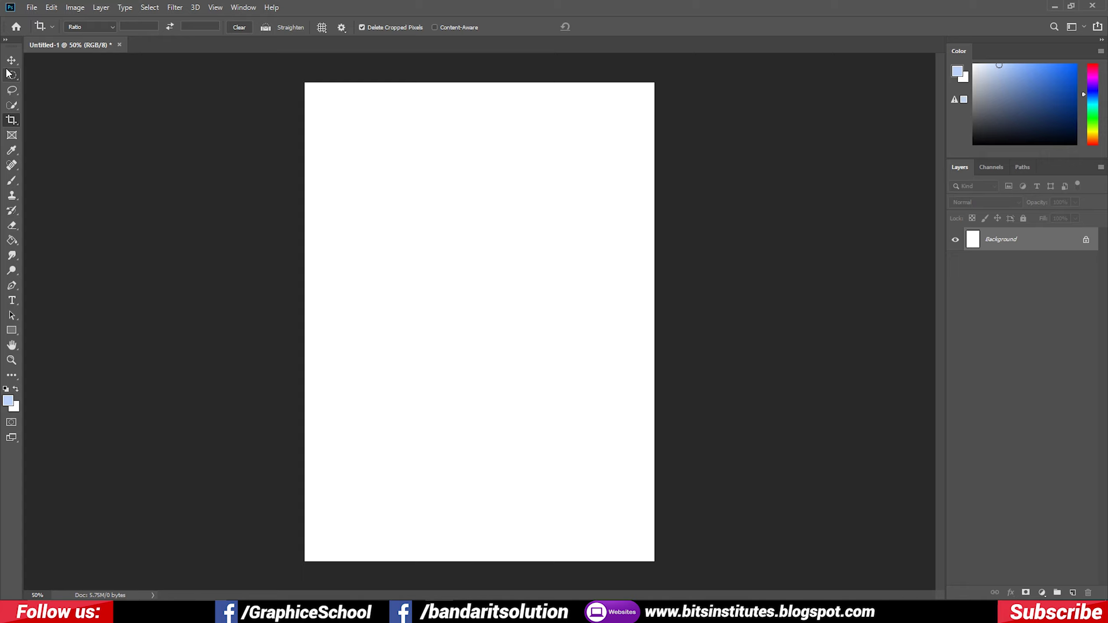
Add a Solid Color fill layer in pale blue #bbd3fb
left_click(11, 60)
left_click(1040, 591)
left_click(1029, 388)
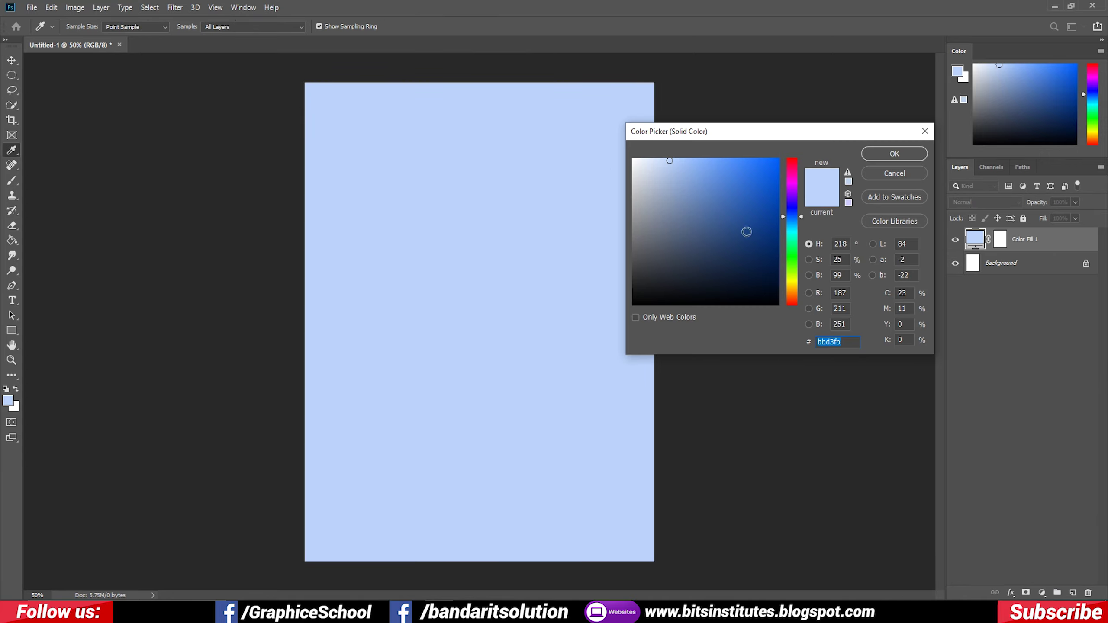
left_click(894, 154)
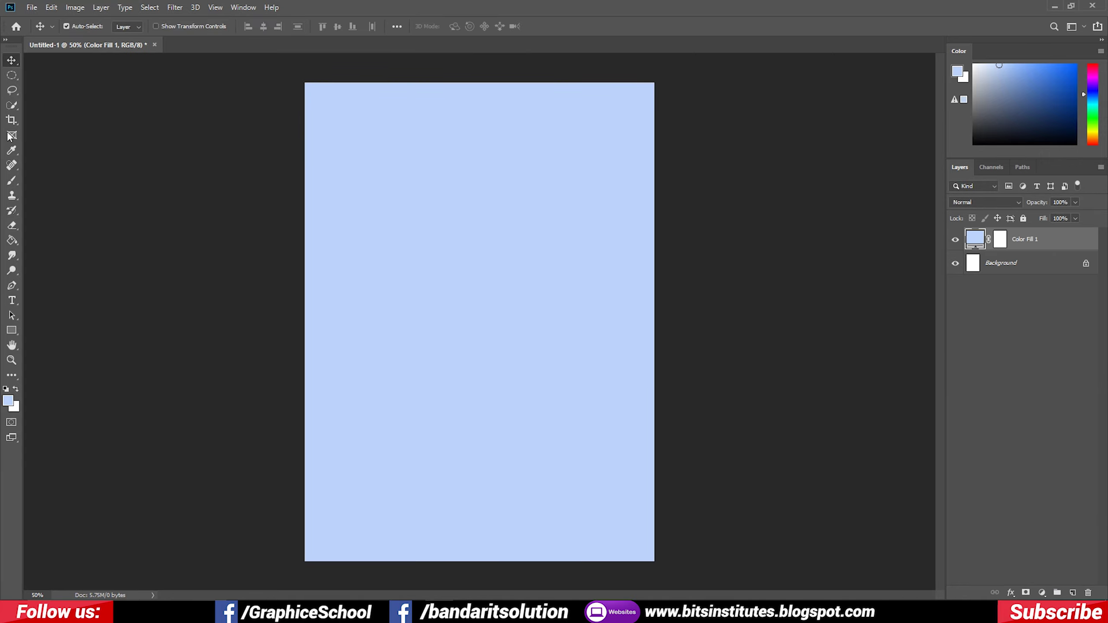
left_click(11, 90)
On a new layer, lasso a wavy hill along the bottom and fill it dark navy #051531
left_click(1072, 593)
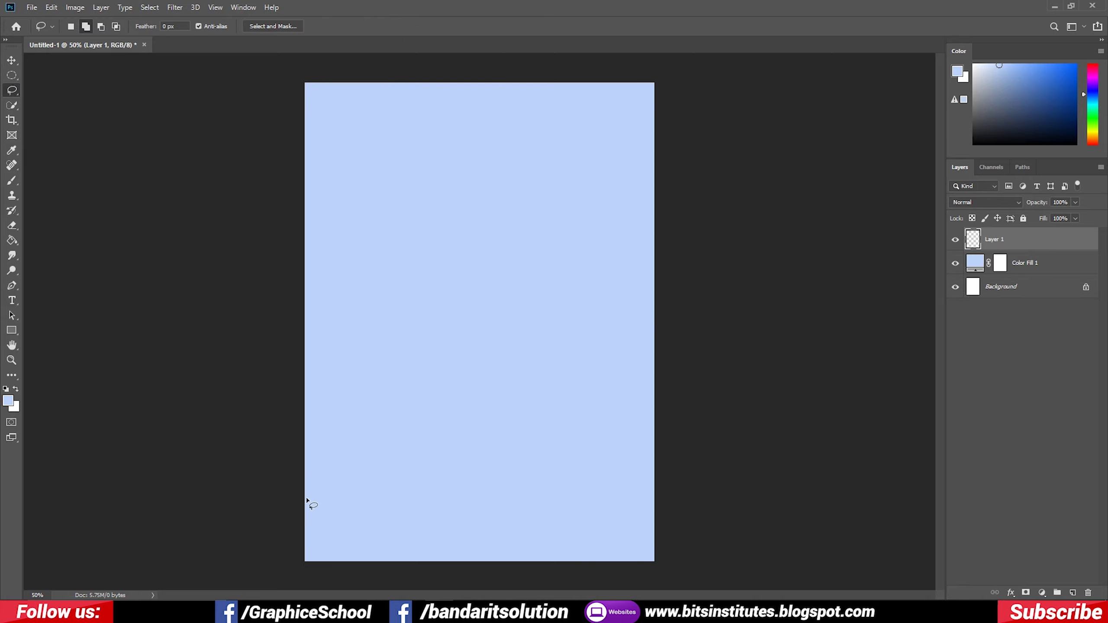
left_click(71, 28)
left_click_drag(454, 529, 313, 566)
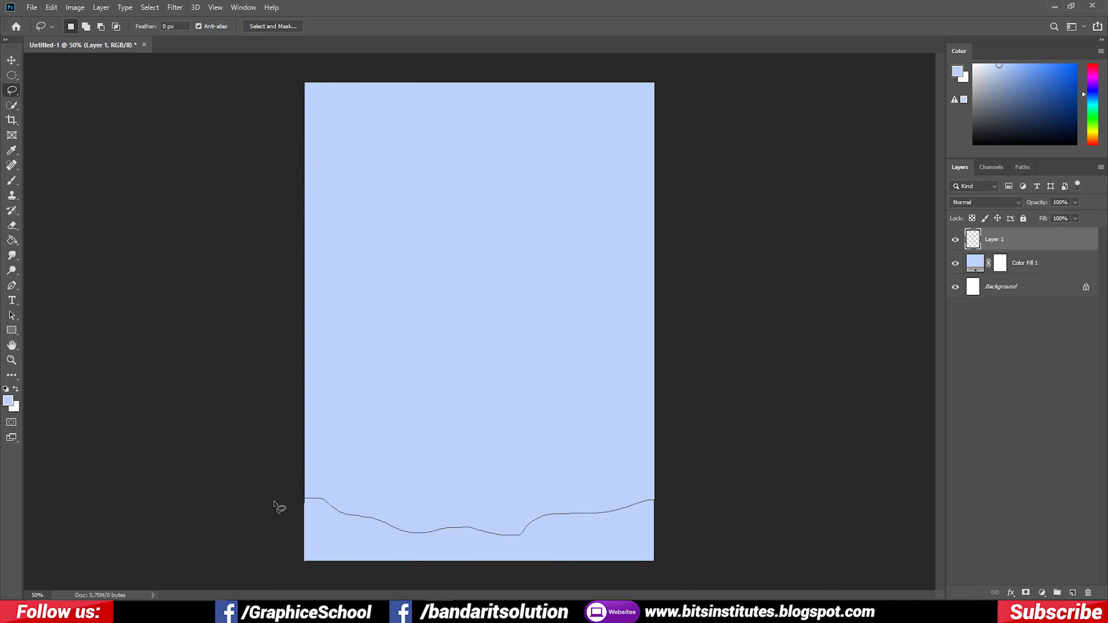
left_click_drag(275, 502, 279, 502)
left_click(8, 400)
left_click(765, 276)
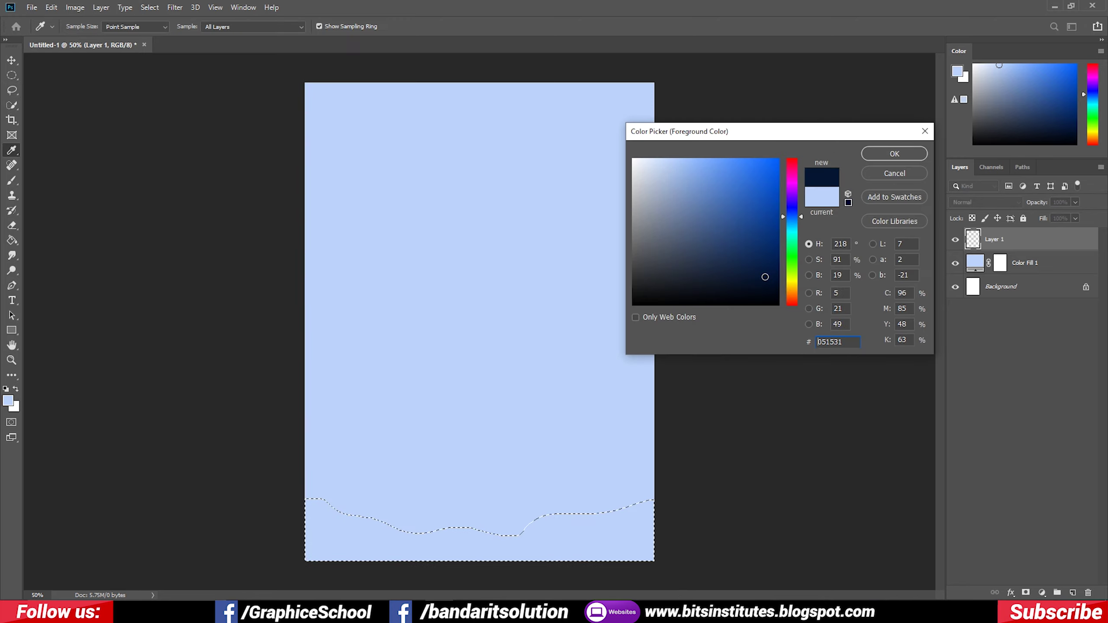
left_click(902, 156)
key("g")
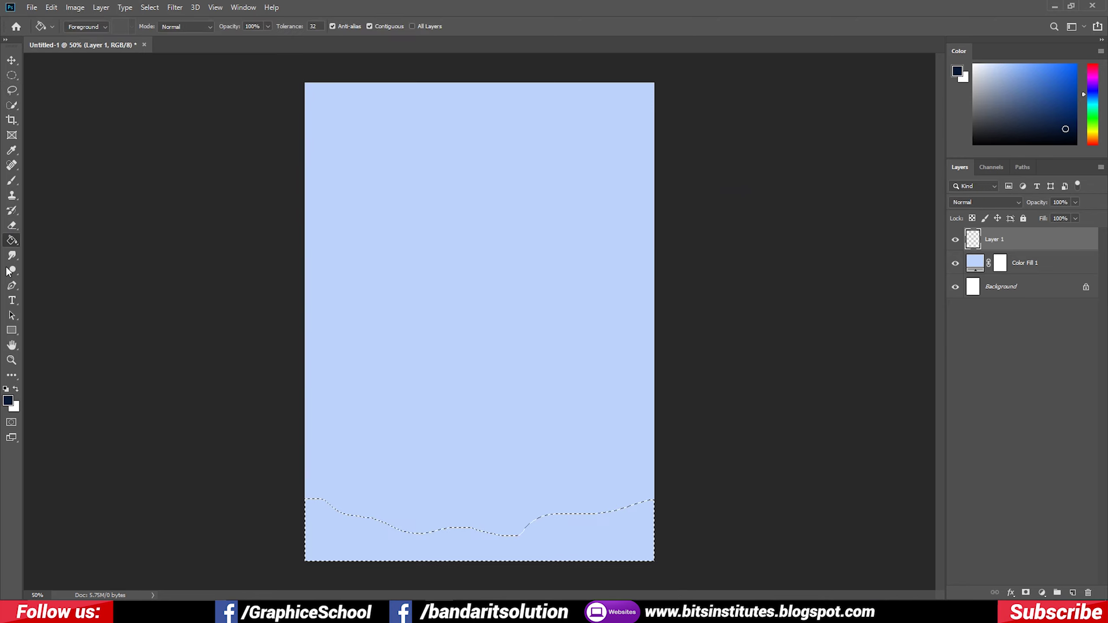
key("alt+BackSpace")
key("ctrl+d")
On a new layer above Color Fill 1, lasso a higher ridge and fill it #0d2959
left_click(1025, 262)
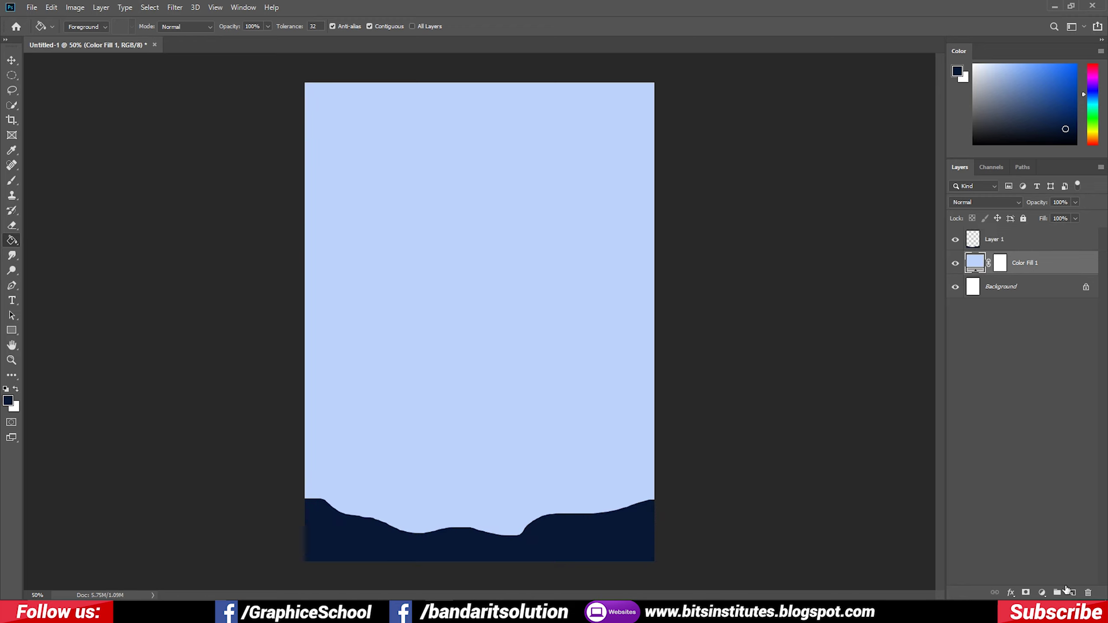
left_click(1072, 592)
key("l")
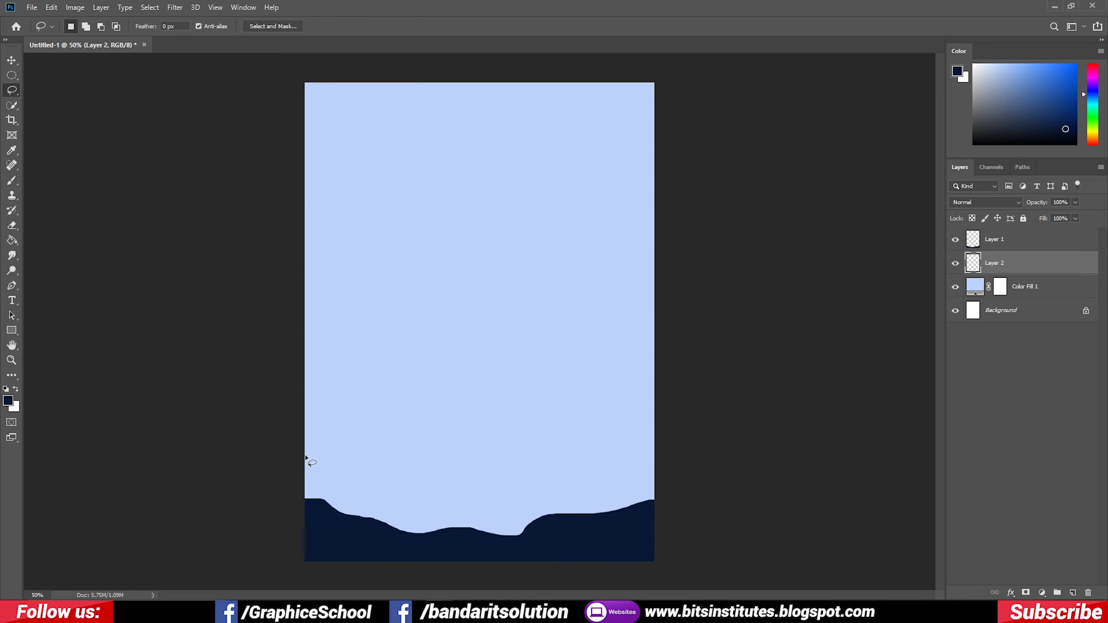
left_click_drag(506, 495, 551, 489)
mouse_move(604, 470)
left_mouse_down()
mouse_move(684, 586)
mouse_move(220, 457)
mouse_move(225, 440)
left_mouse_up()
left_click(8, 400)
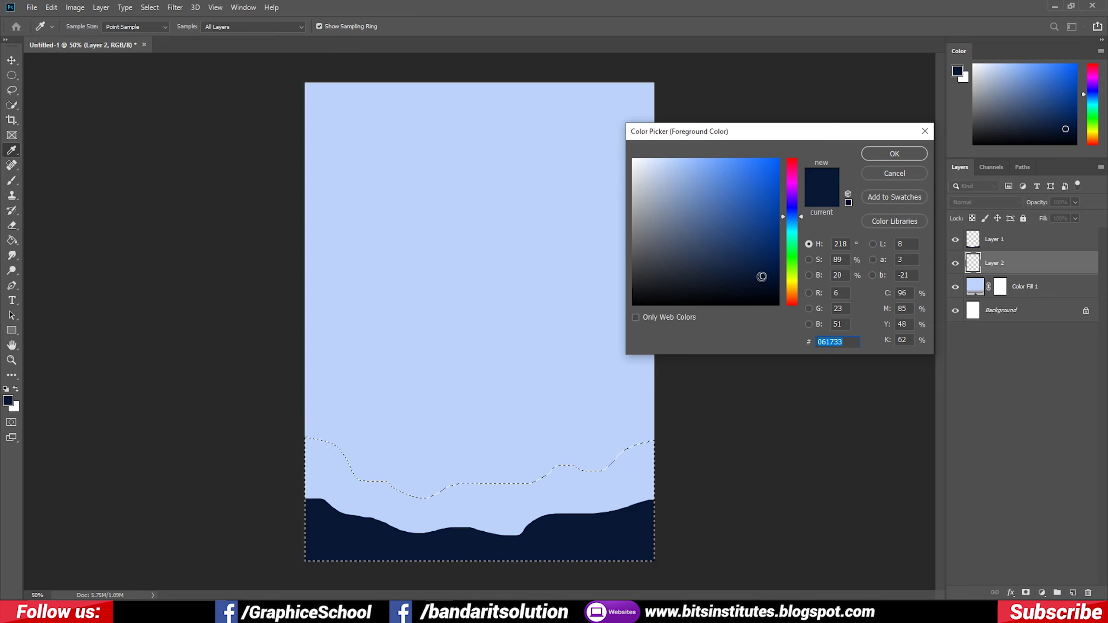
left_click(894, 153)
left_click(12, 240)
left_click(467, 515)
key("ctrl+d")
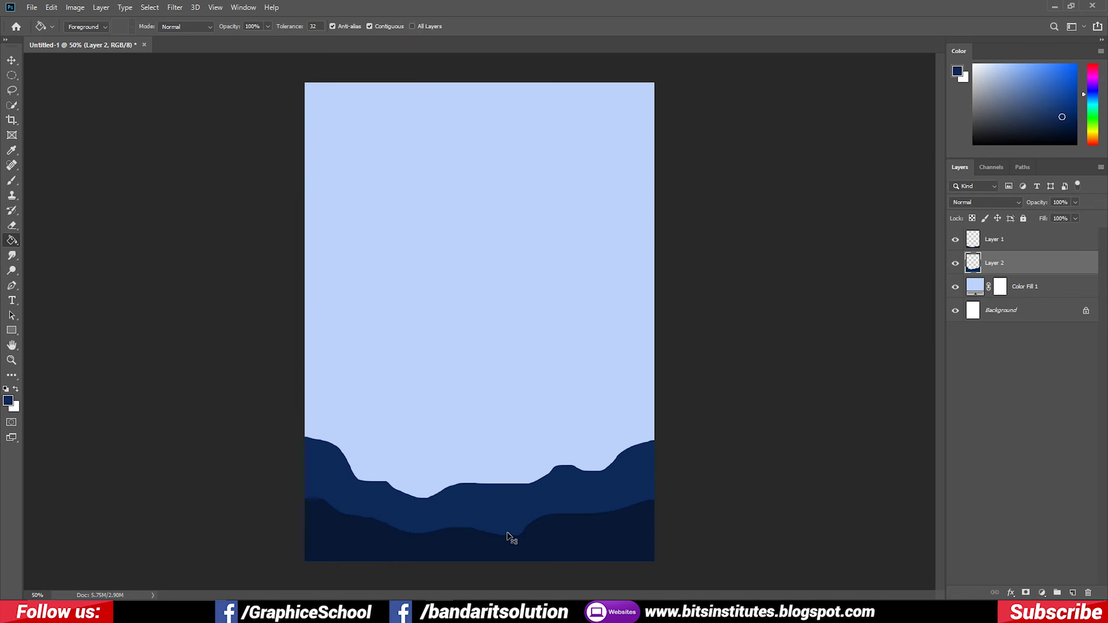
Free Transform the #0d2959 ridge to lower its top edge
key("ctrl+t")
left_click_drag(482, 436, 481, 453)
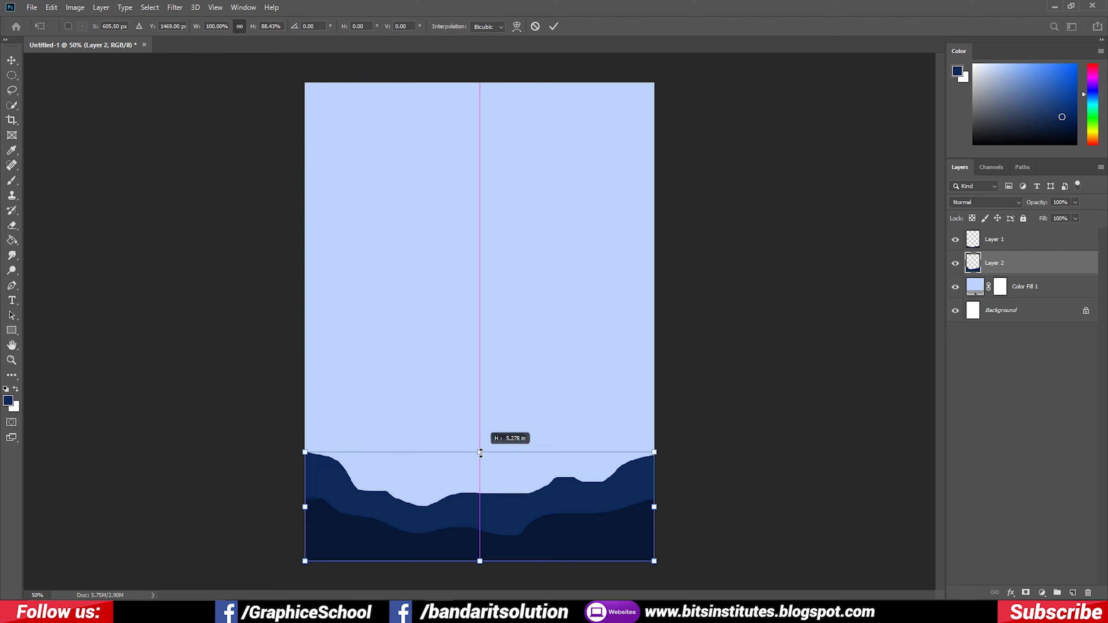
key("Return")
left_click(1028, 284)
On Layer 3, lasso a third ridge and fill it with lighter blue #0f3574
left_click(1071, 592)
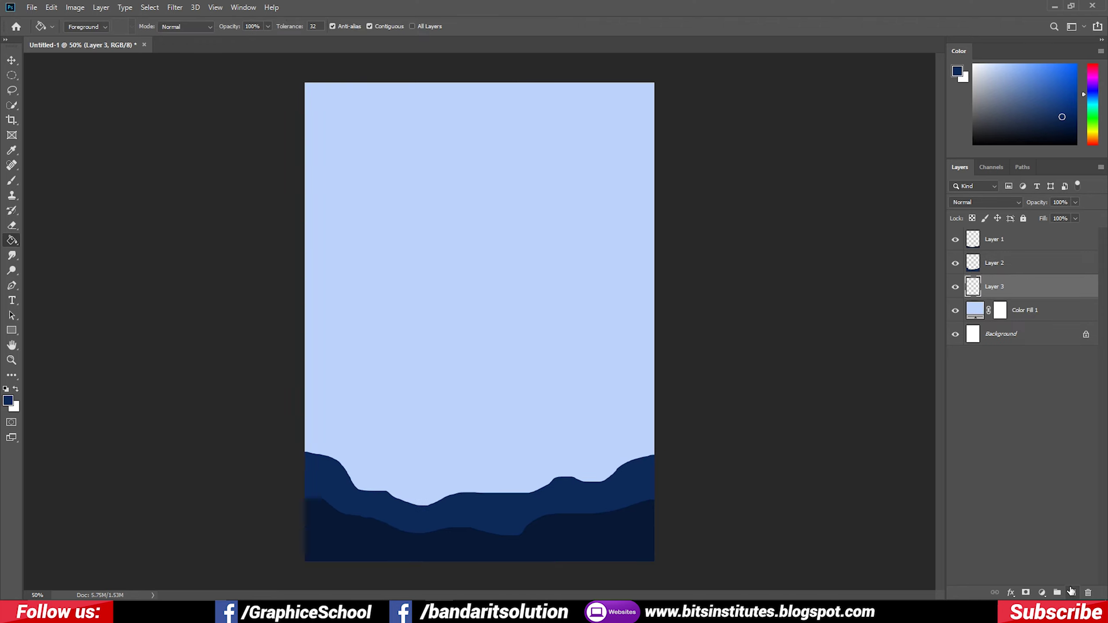
left_click(15, 92)
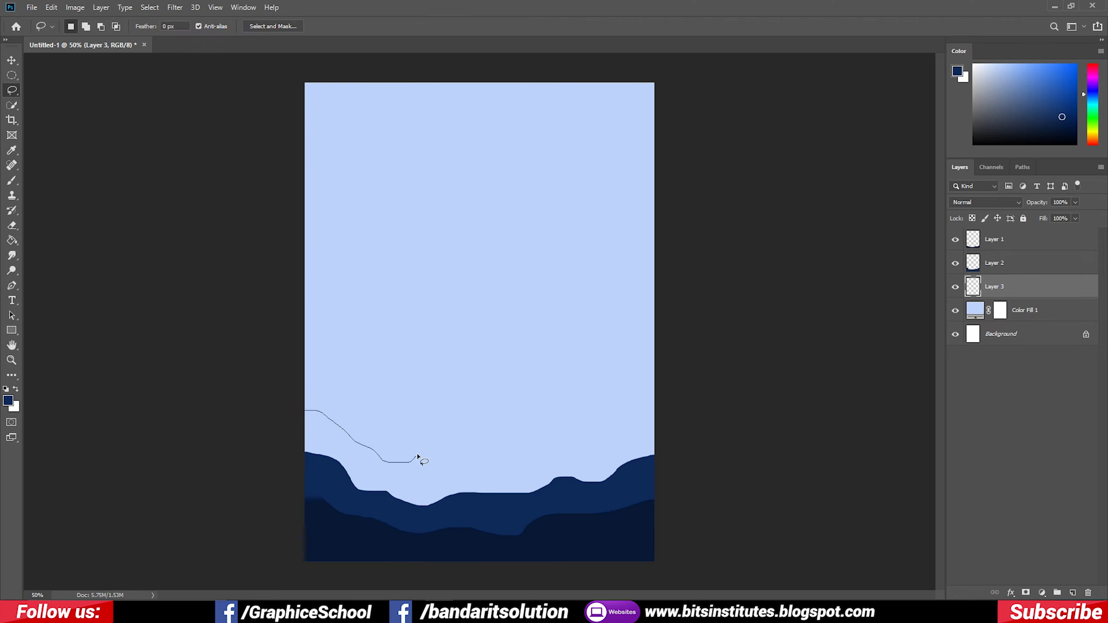
left_click_drag(654, 561, 258, 417)
left_click(8, 401)
left_click(758, 248)
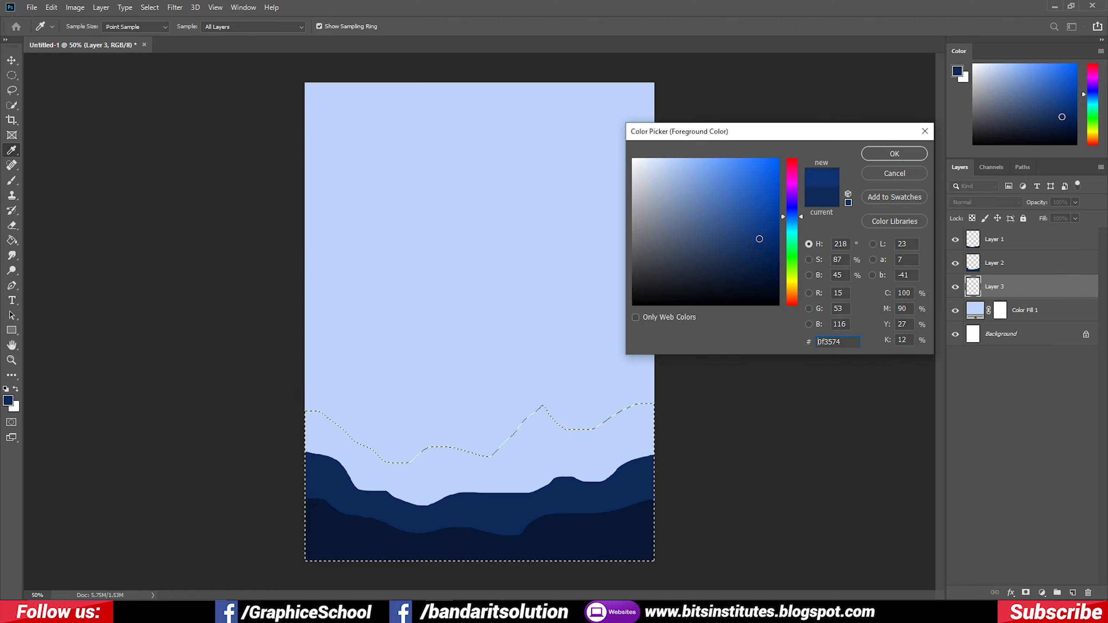
key("Return")
left_click(11, 240)
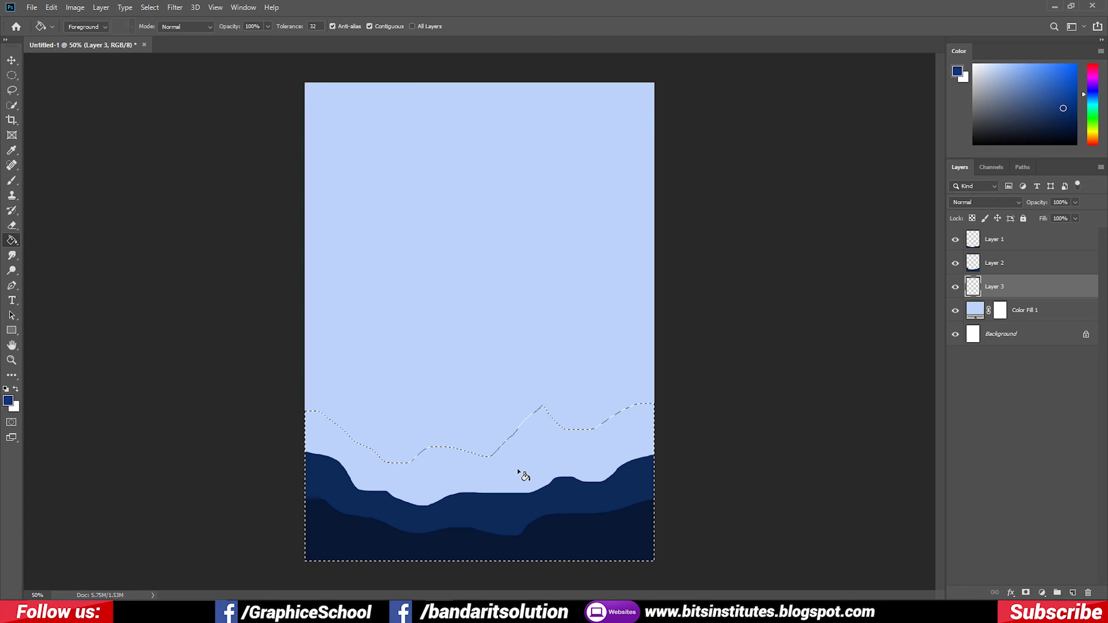
left_click(517, 468)
key("ctrl+d")
Free Transform the third ridge to lower its top slightly
key("ctrl+t")
left_click_drag(480, 404, 482, 411)
key("Return")
left_click(1058, 314)
On Layer 4, lasso tall sharp mountain peaks and fill them with #12408e
left_click(1073, 592)
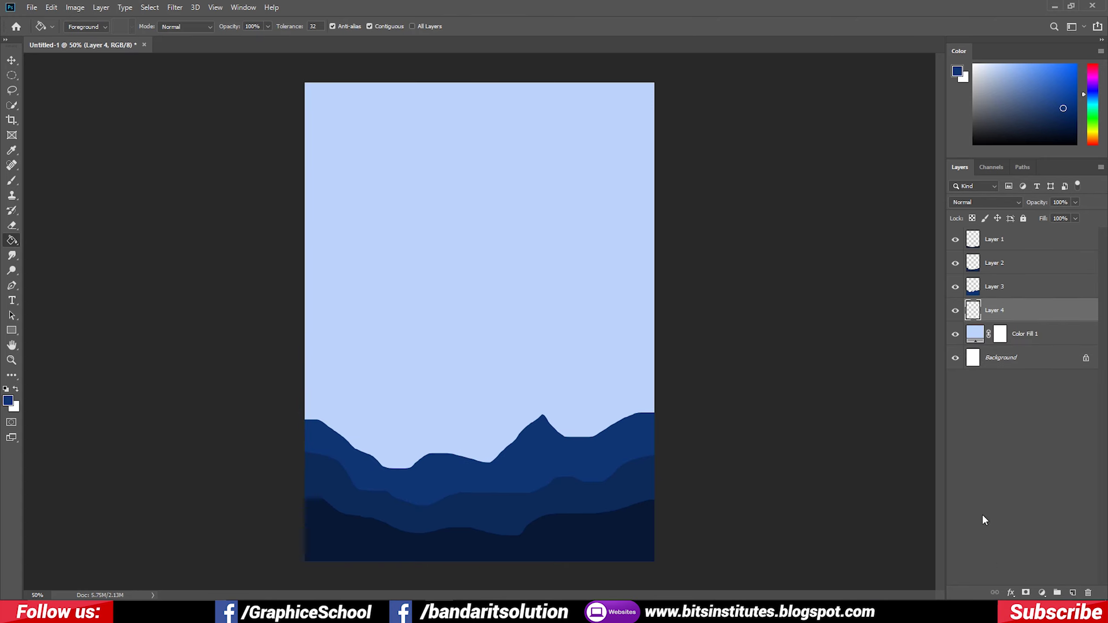
left_click(12, 90)
left_click_drag(303, 448, 409, 351)
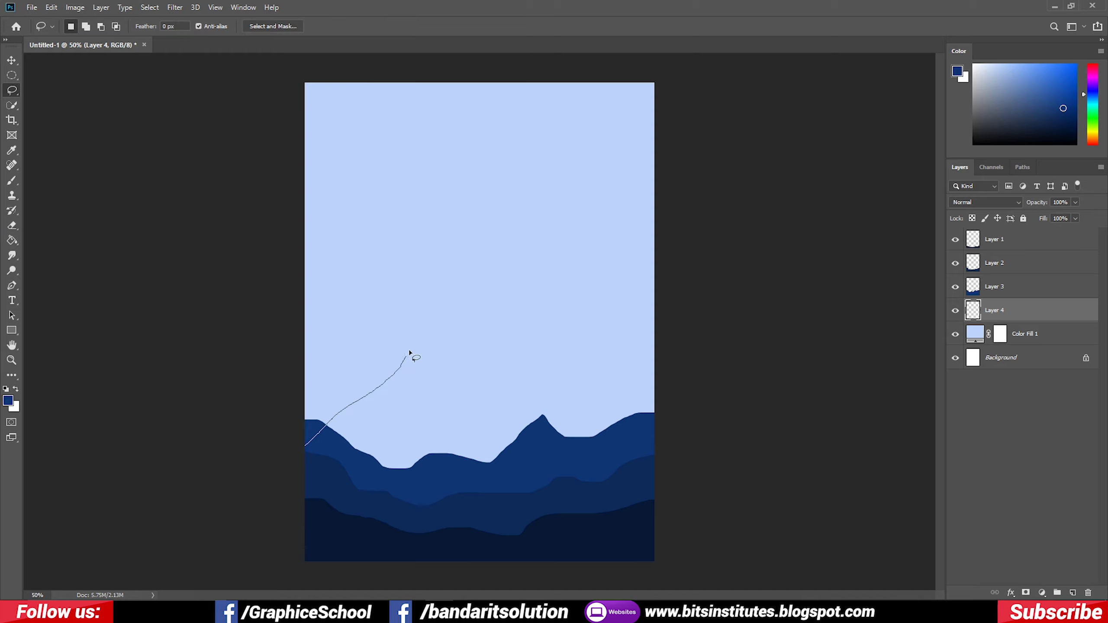
left_click_drag(602, 397, 156, 448)
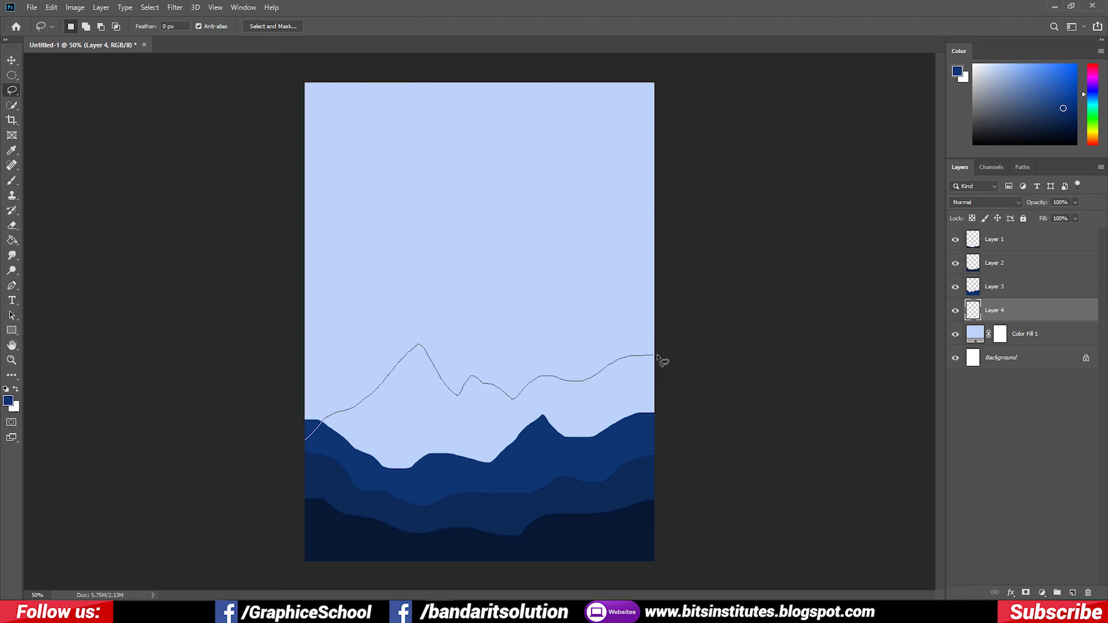
left_click_drag(659, 359, 304, 562)
left_click_drag(235, 446, 236, 446)
left_click(8, 400)
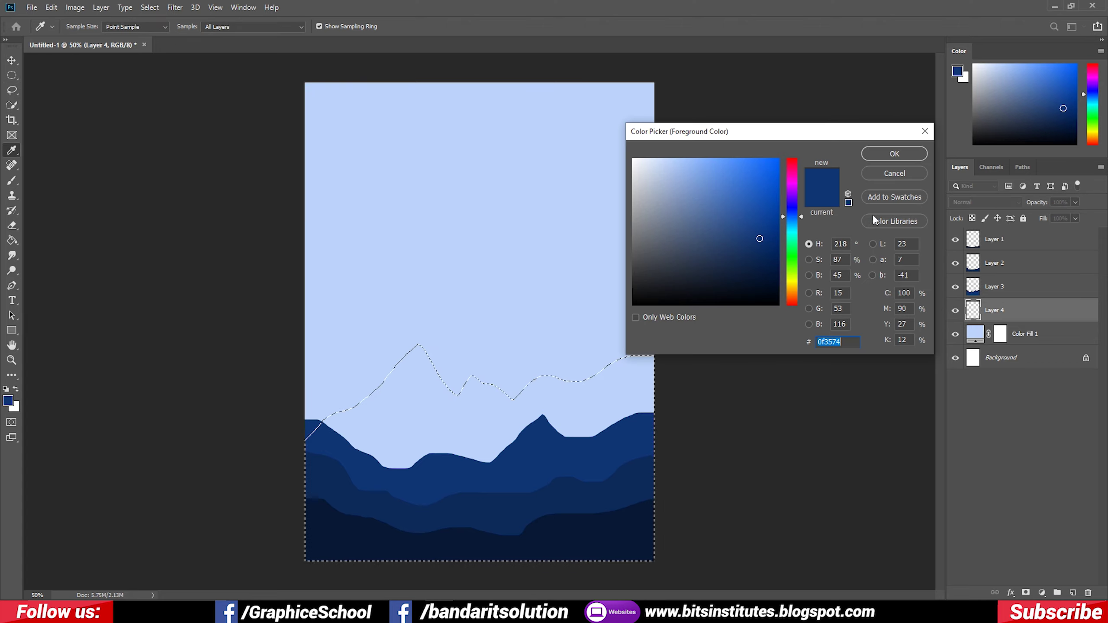
left_click(880, 158)
left_click(9, 245)
left_click(425, 446)
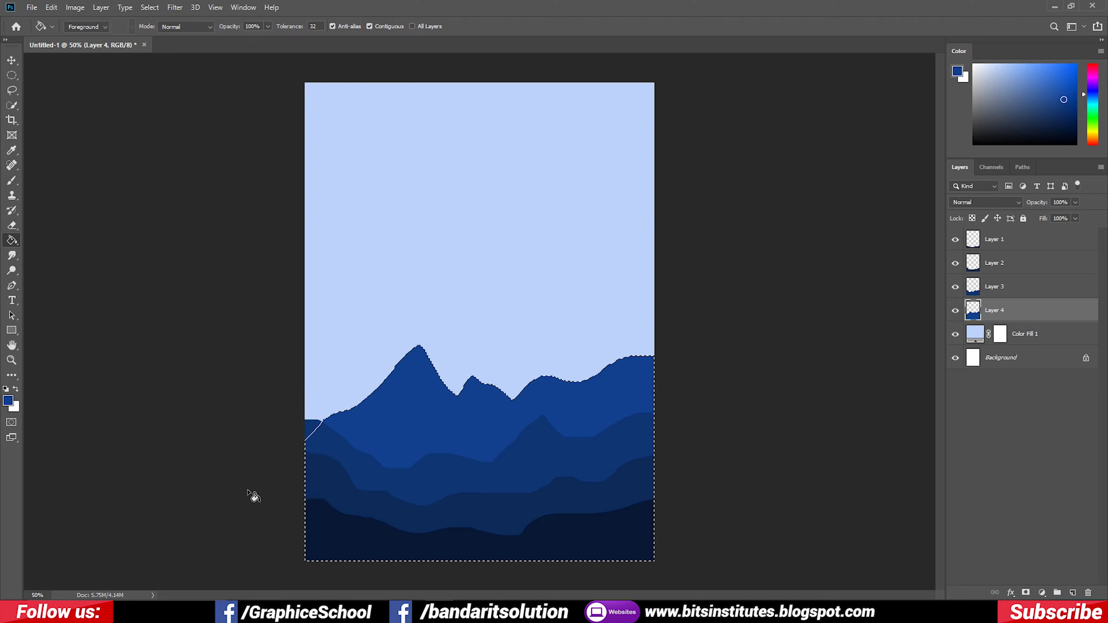
Free Transform the peaks wider to the left edge and slightly lower, then add Layer 5
key("ctrl+t")
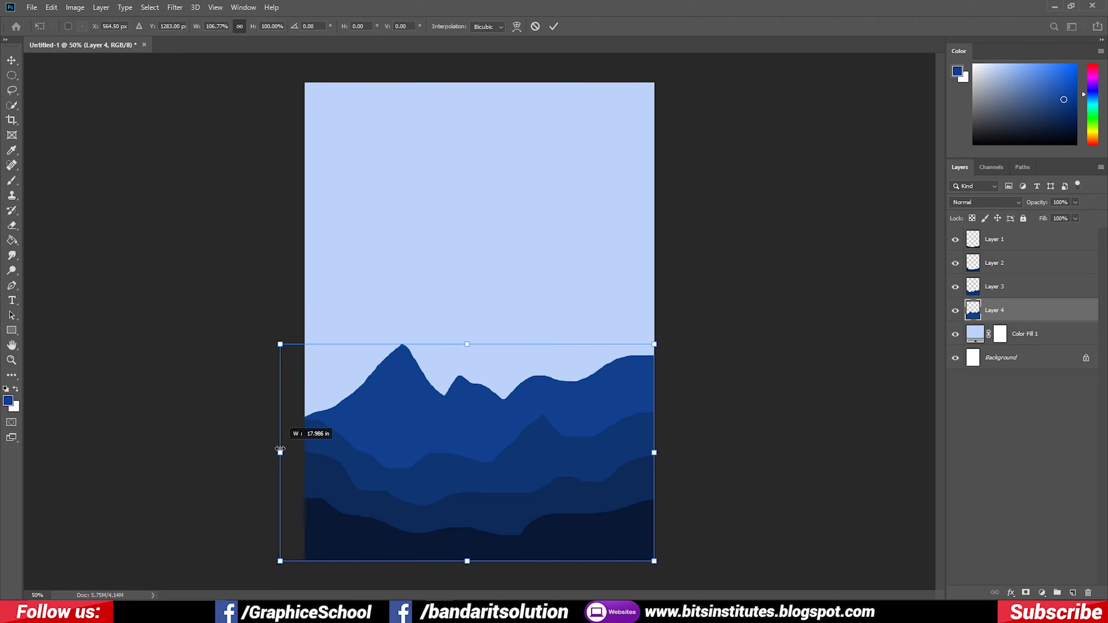
left_click_drag(305, 450, 272, 452)
left_click_drag(463, 345, 463, 359)
key("Return")
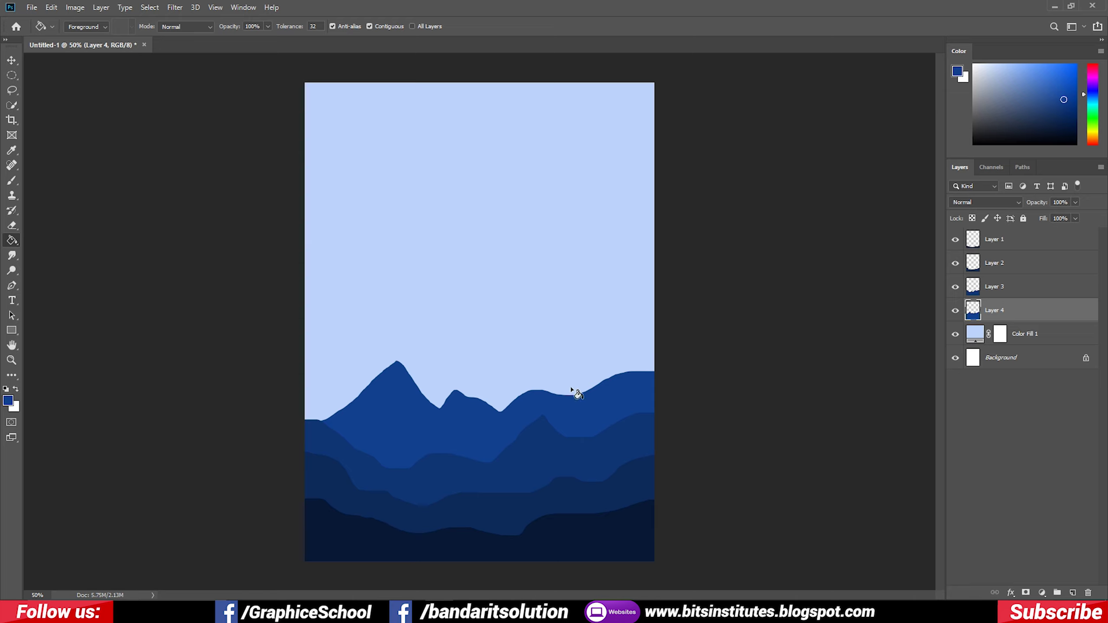
left_click(1072, 592, "ctrl")
On Layer 5, lasso a tall mountain range and fill it medium blue
left_click(11, 90)
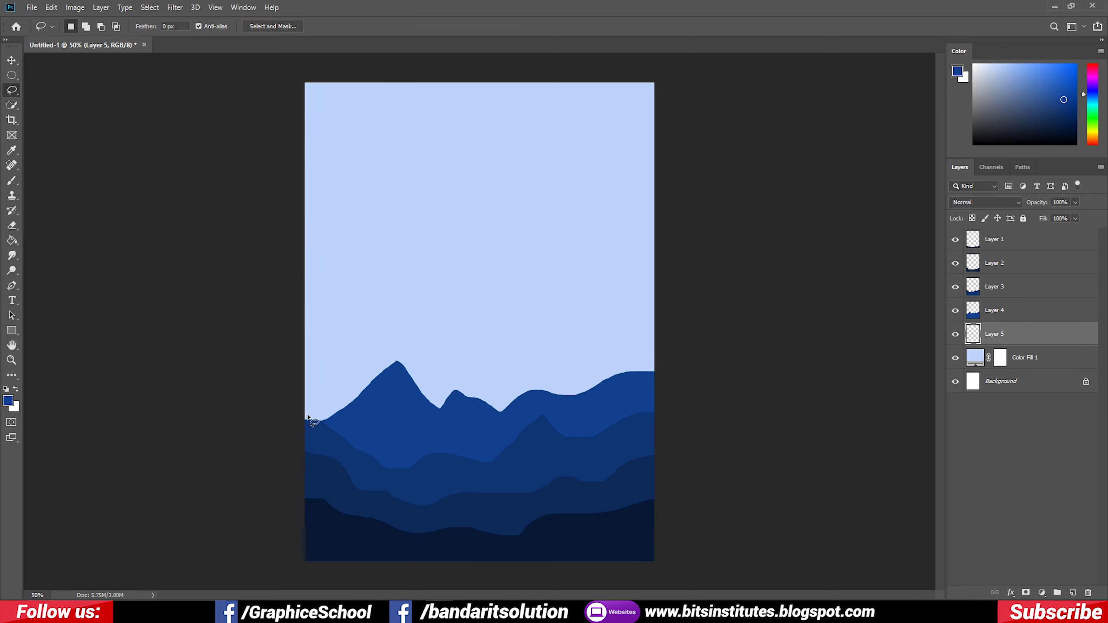
left_click_drag(304, 437, 425, 287)
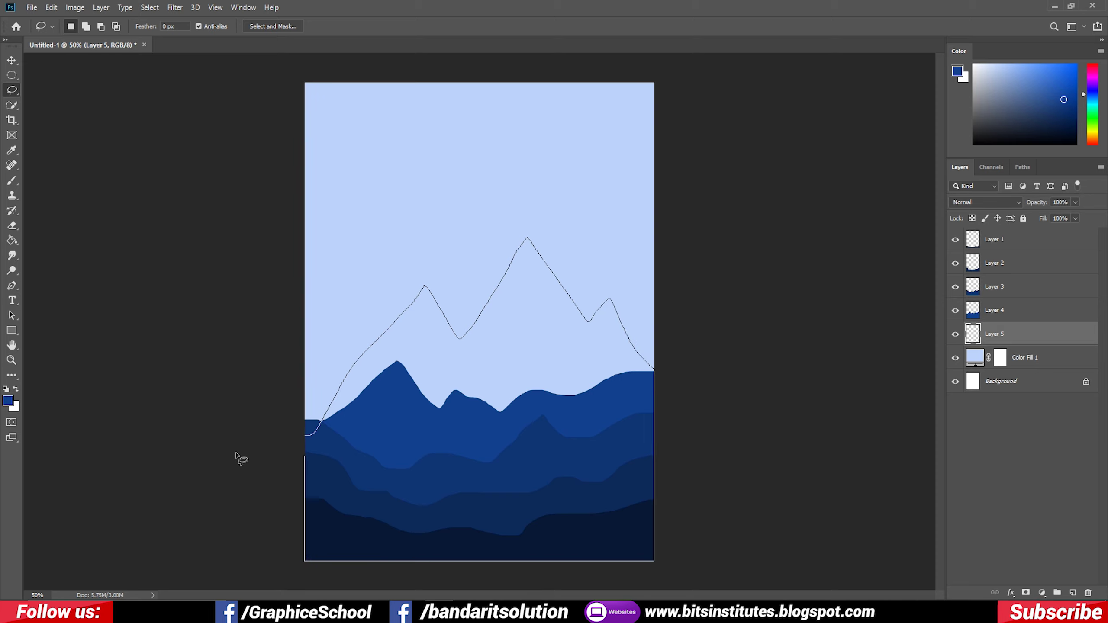
left_click_drag(607, 303, 240, 442)
left_click(7, 400)
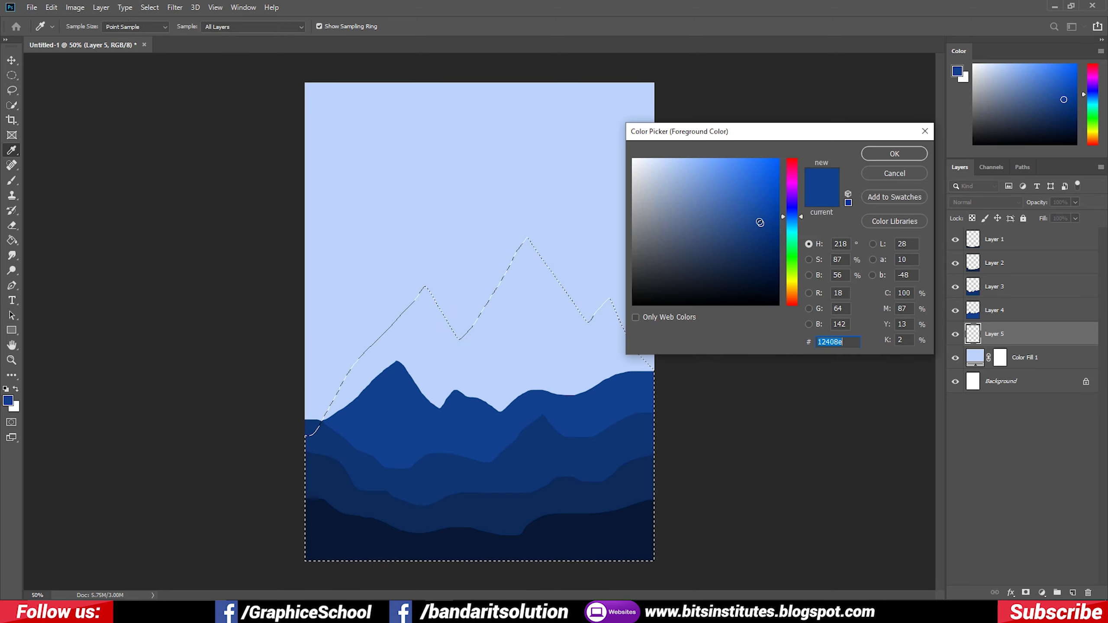
left_click(894, 154)
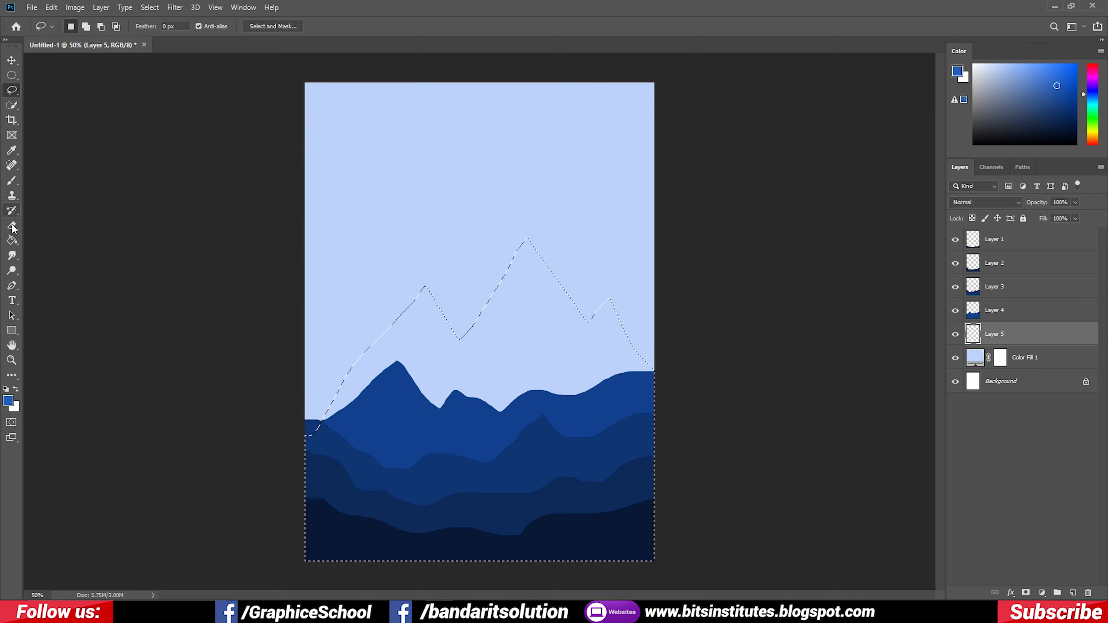
key("g")
left_click(534, 374)
key("ctrl+d")
Stretch the range across the full width, lower its peaks, and shift it slightly right
key("ctrl+t")
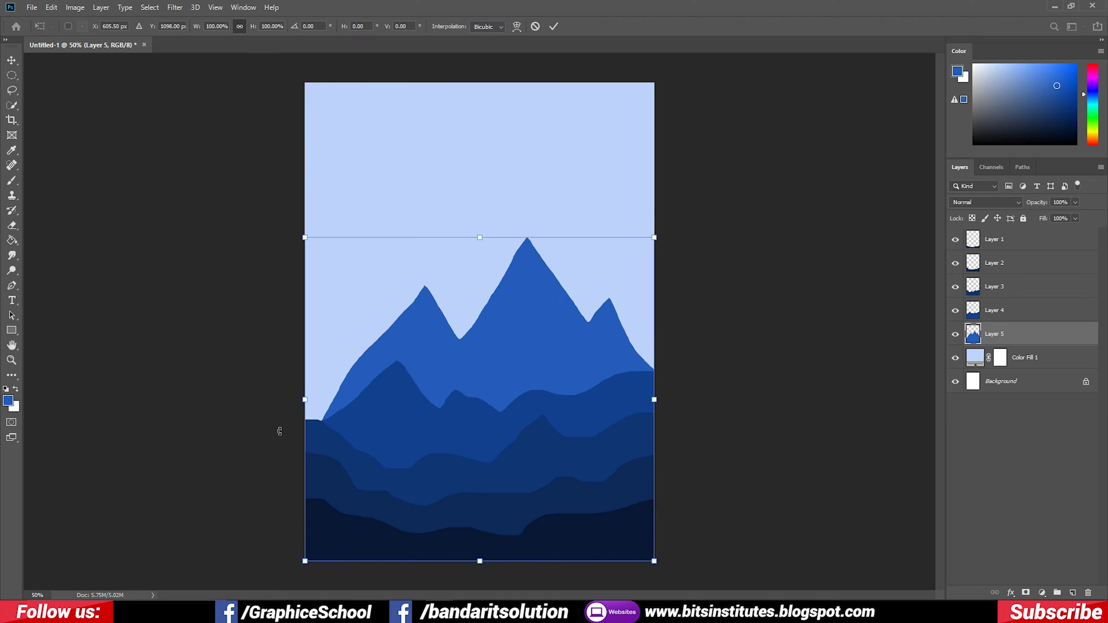
left_click_drag(304, 399, 257, 400)
left_click_drag(654, 399, 683, 400)
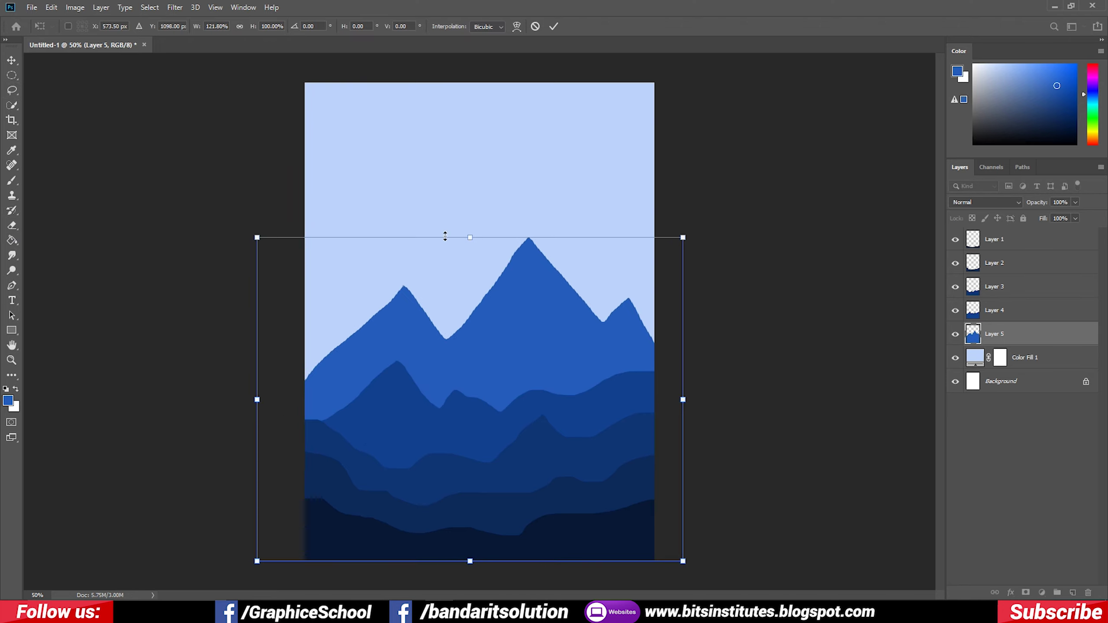
left_click_drag(470, 237, 469, 260)
key("Return")
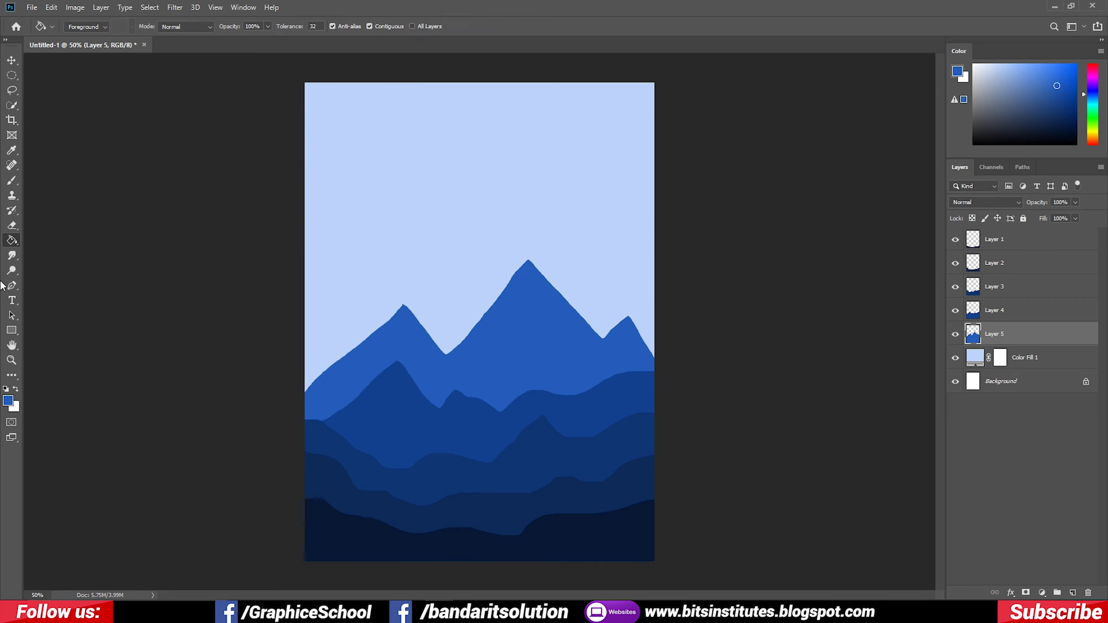
key("v")
left_click_drag(534, 354, 543, 353)
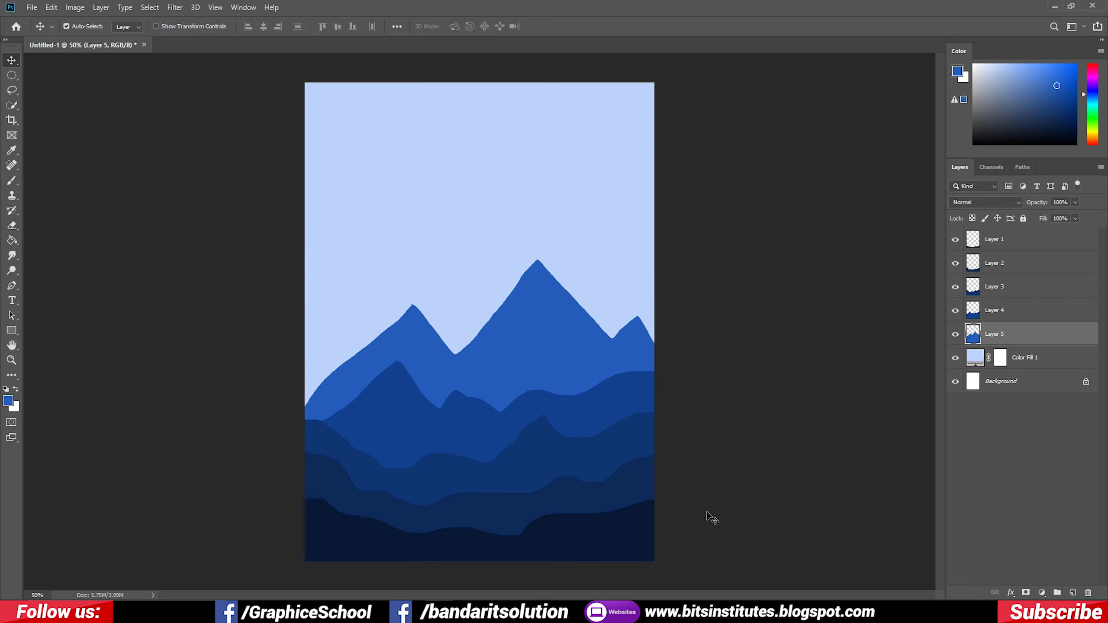
left_click(644, 521)
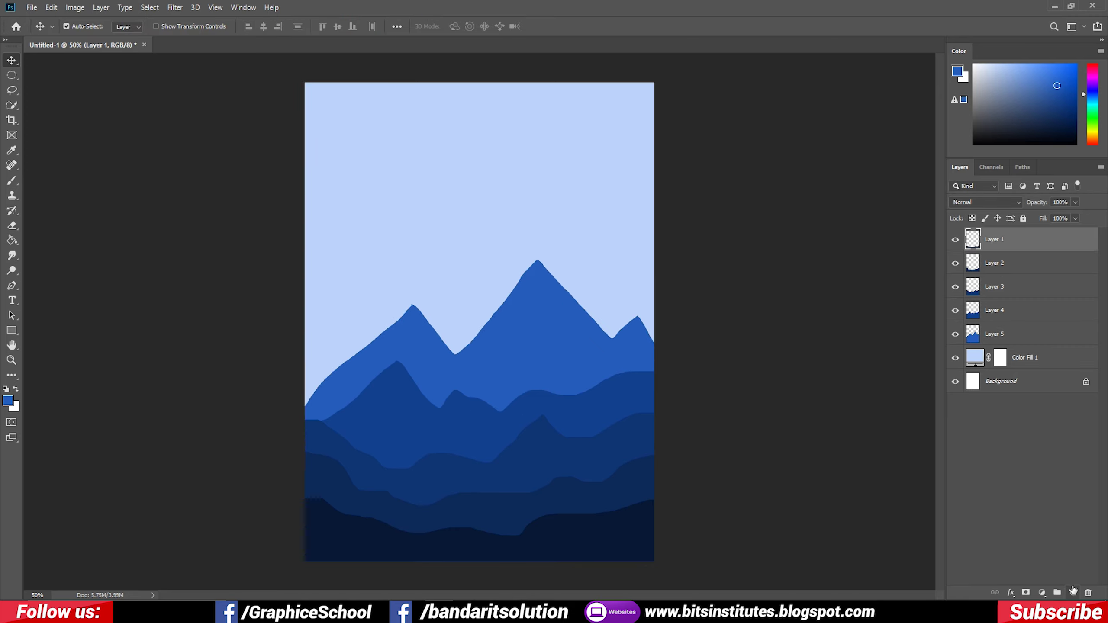
On a new layer, set up the grass brush at size 125 with the front hill's dark navy
left_click(1072, 591)
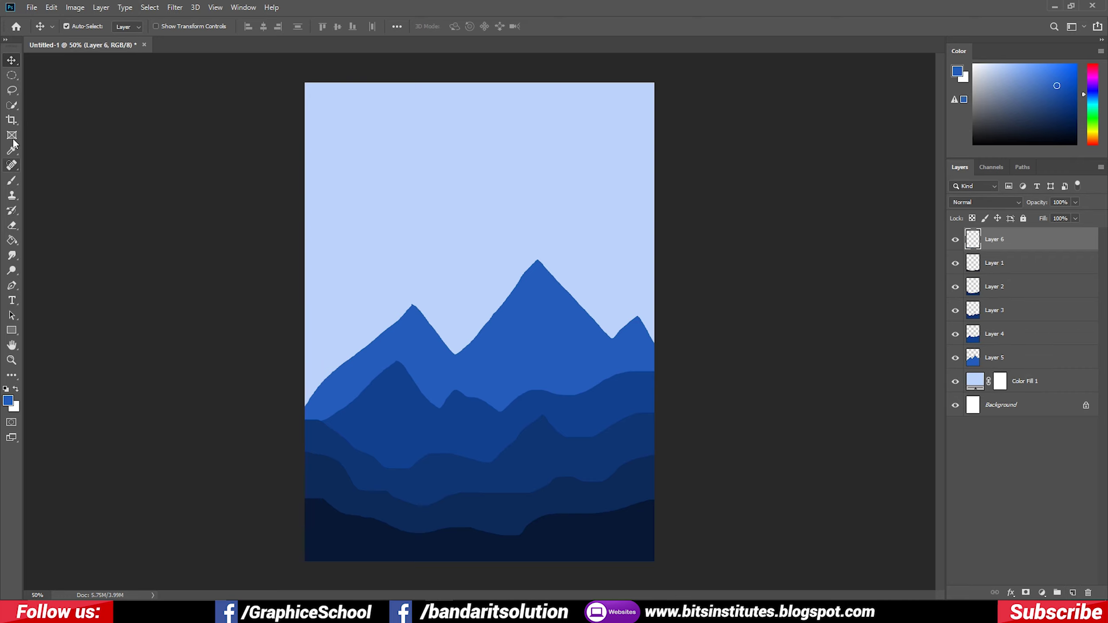
left_click(12, 180)
left_click(83, 27)
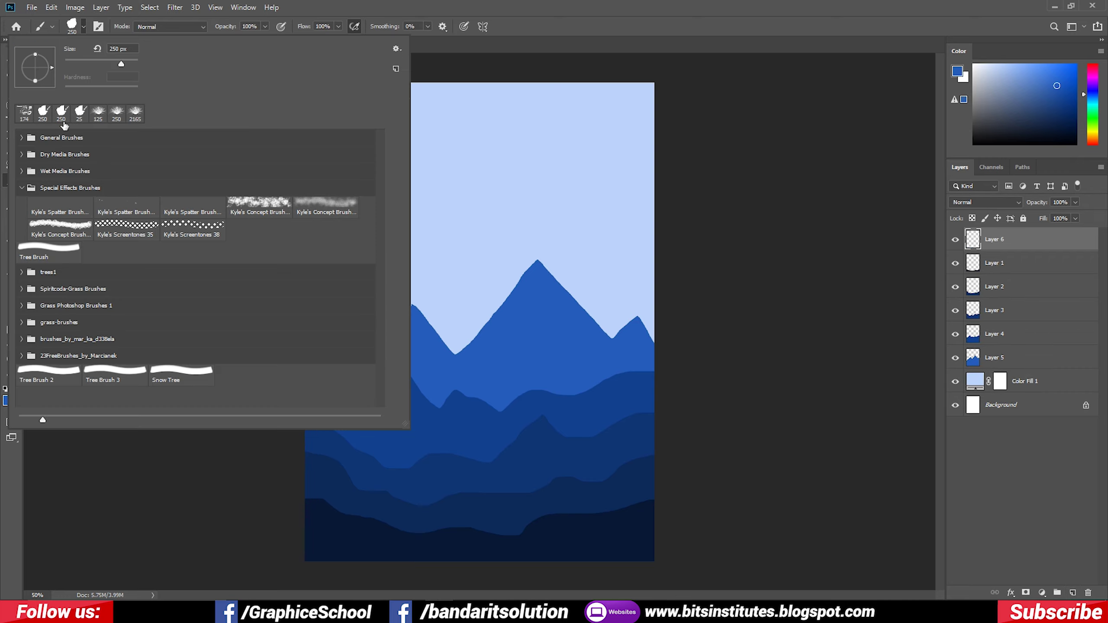
double_click(116, 112)
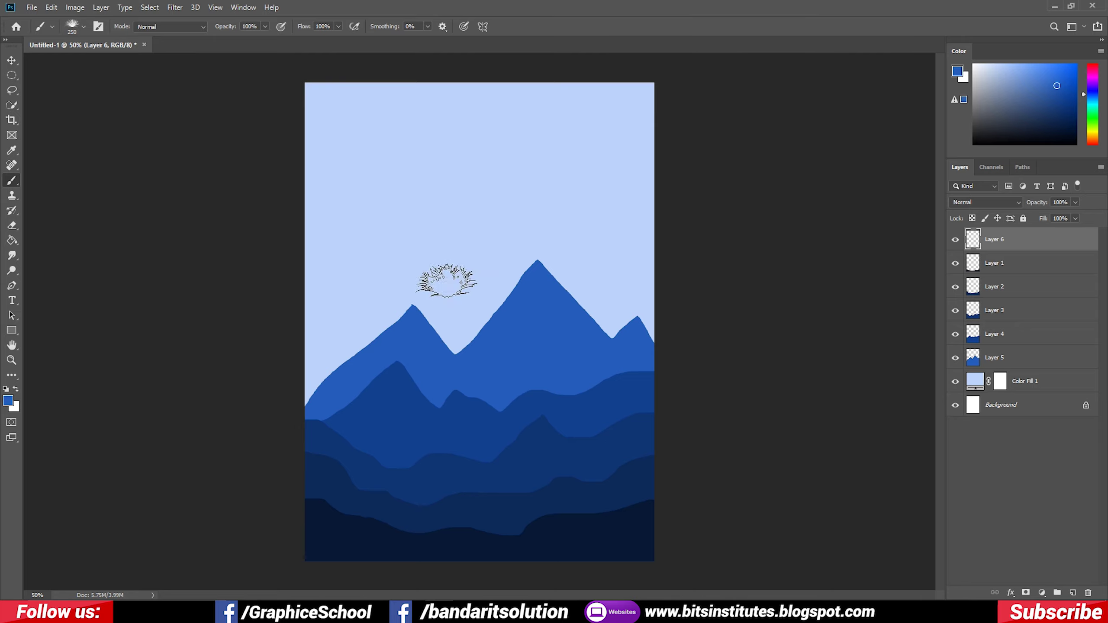
left_click(348, 534, "alt")
scroll(347, 534, "up", 2)
scroll(351, 463, "up", 1)
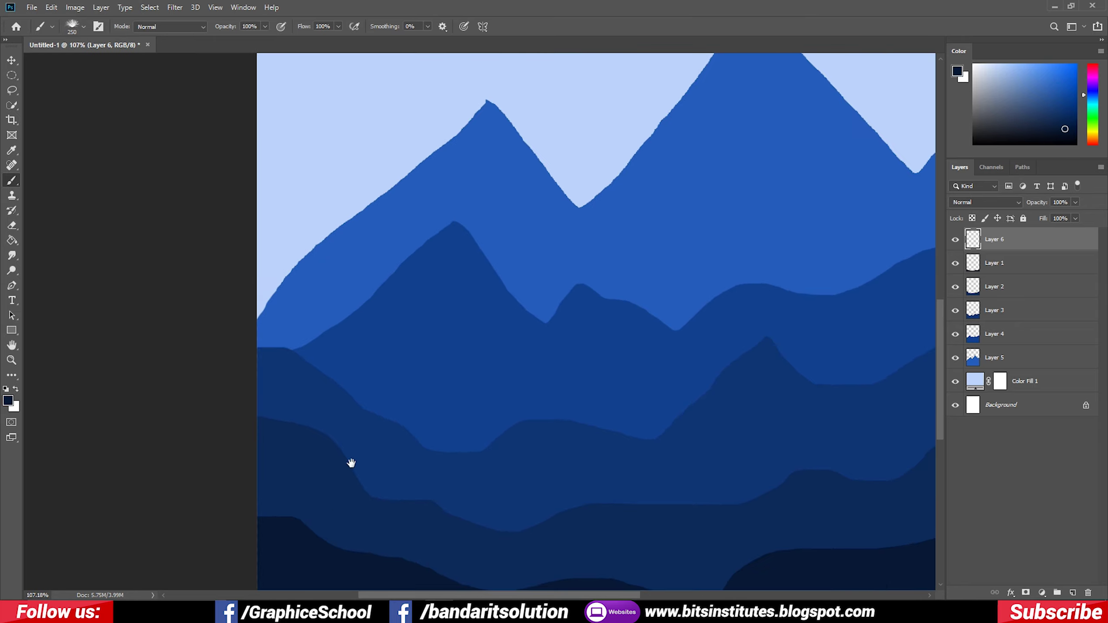
scroll(368, 386, "up", 1)
key("bracketleft")
key("bracketleft")
key("bracketleft")
Paint grass tufts along the front hill's ridge from left to right
mouse_move(322, 363)
left_mouse_down()
mouse_move(458, 408)
mouse_move(413, 383)
mouse_move(527, 433)
mouse_move(604, 425)
mouse_move(395, 470)
left_mouse_up()
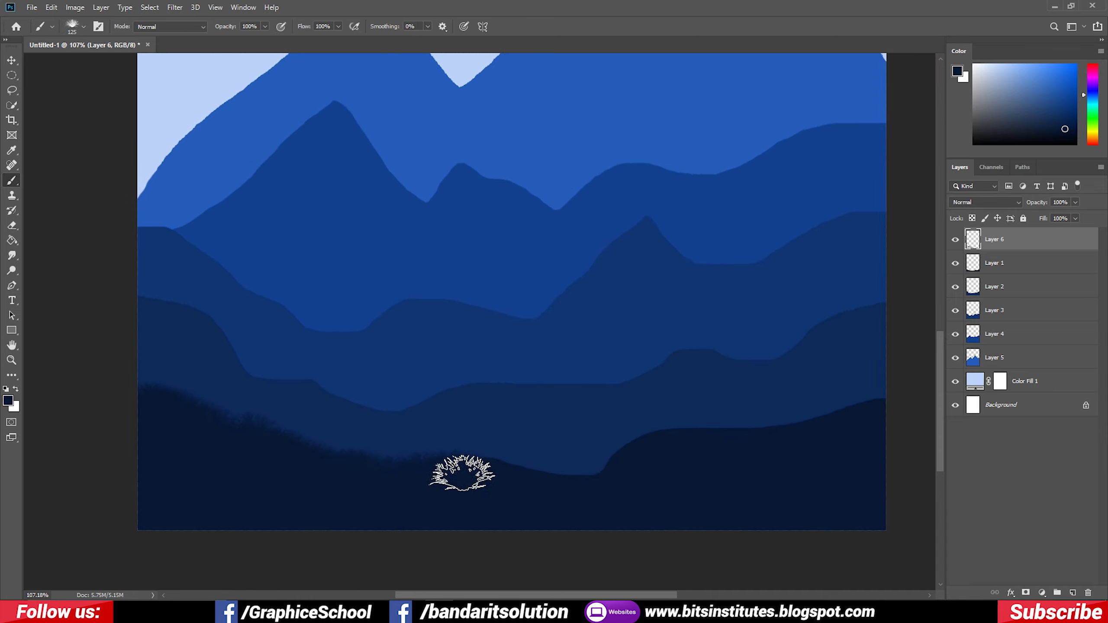
mouse_move(550, 481)
left_mouse_down()
mouse_move(421, 495)
mouse_move(581, 470)
mouse_move(672, 503)
mouse_move(720, 438)
mouse_move(866, 408)
left_mouse_up()
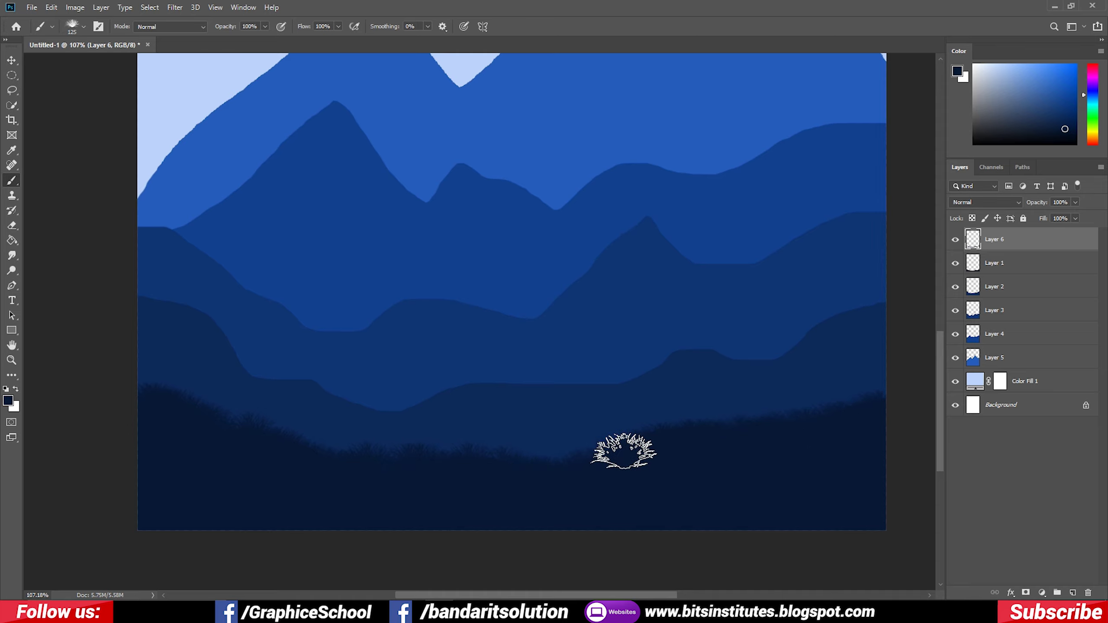
key("v")
left_click(572, 426)
On a new layer above Layer 2, paint grass in the sampled dark blue along the second hill's edge
left_click(1071, 592)
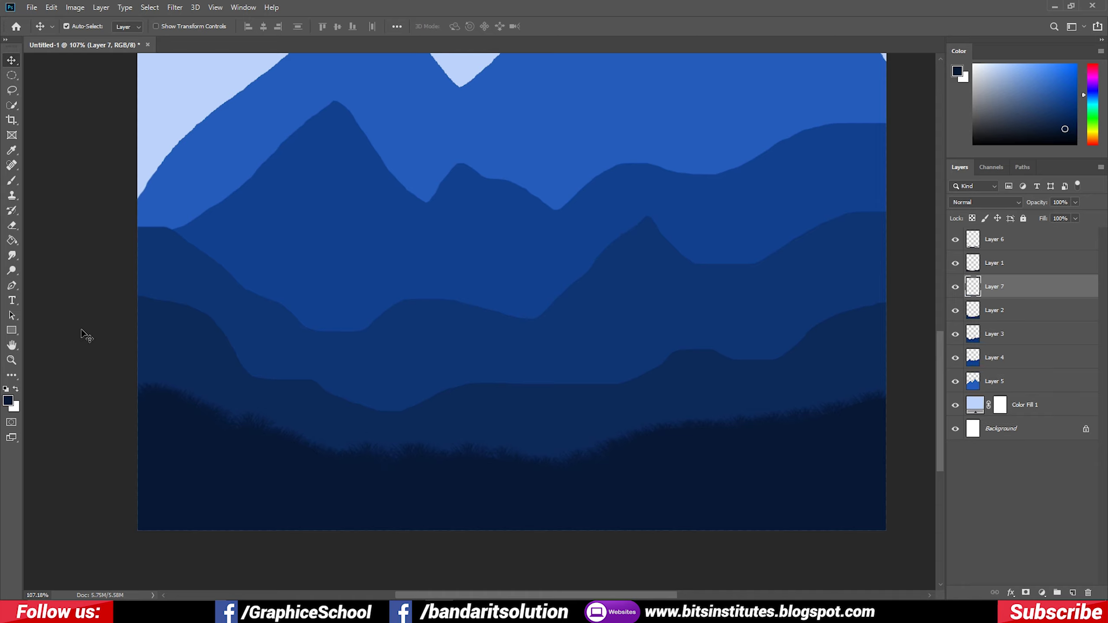
key("b")
left_click(514, 409, "alt")
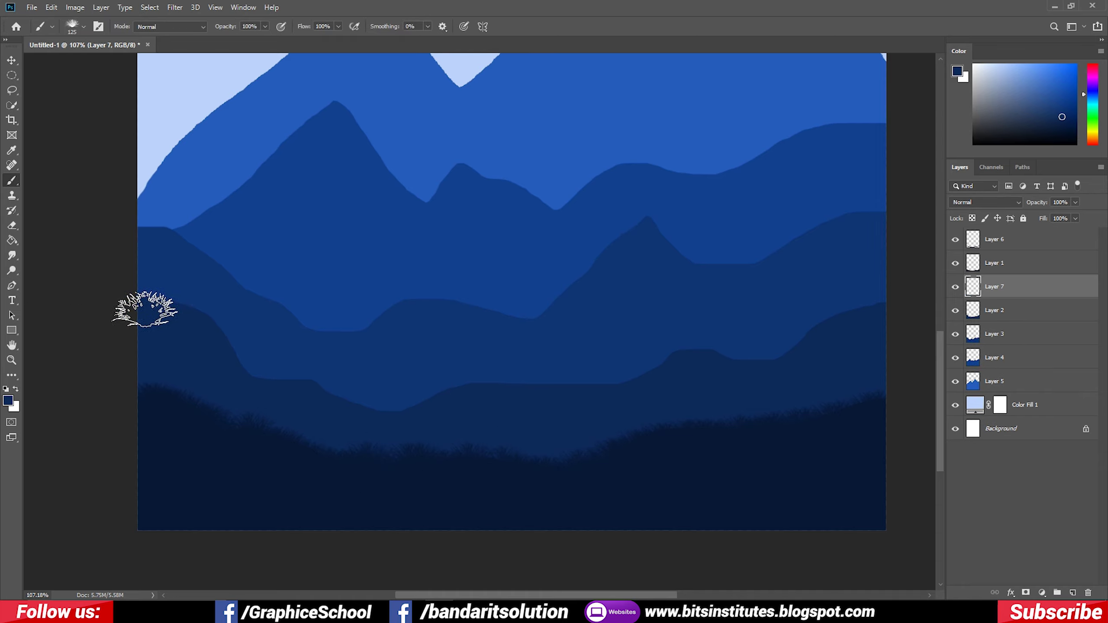
left_click_drag(145, 309, 217, 358)
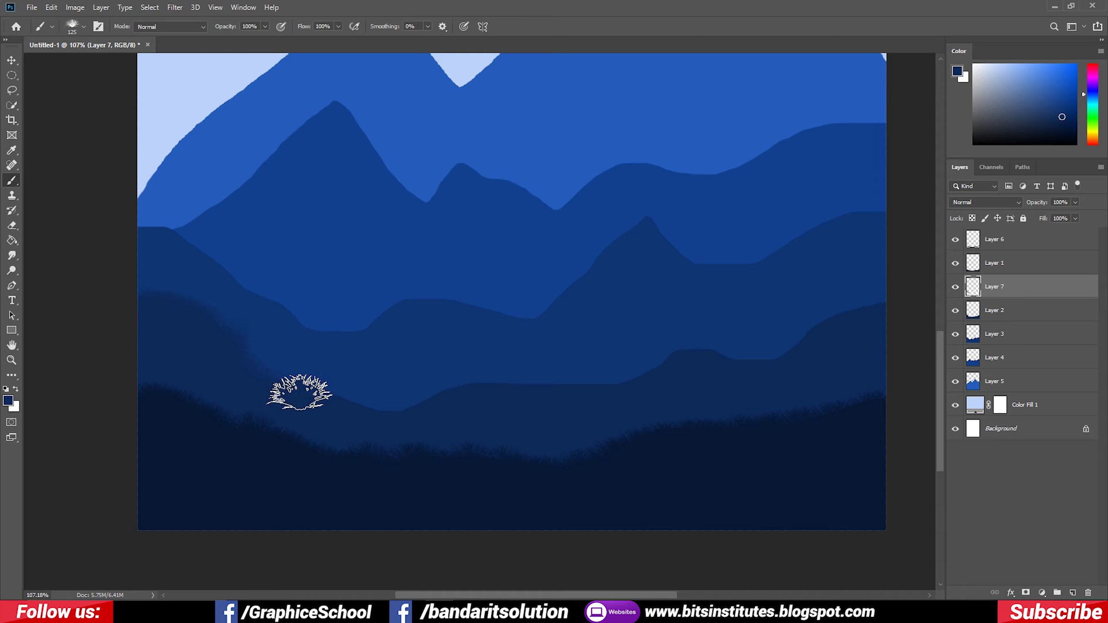
left_click_drag(299, 392, 402, 423)
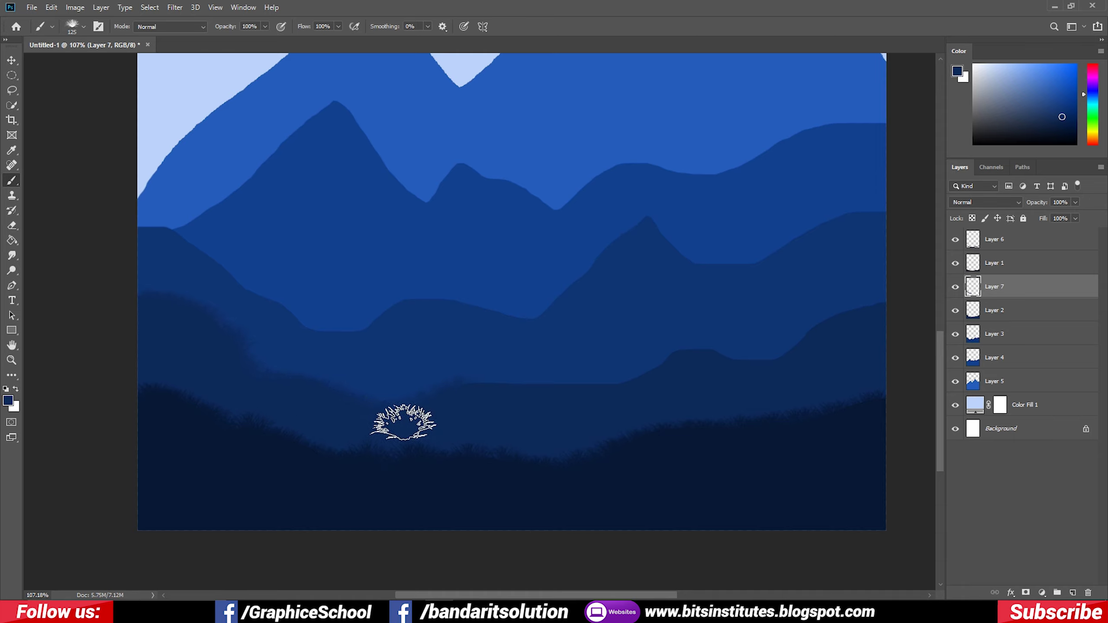
mouse_move(285, 388)
left_mouse_down()
mouse_move(518, 396)
mouse_move(601, 388)
mouse_move(655, 366)
mouse_move(710, 383)
mouse_move(489, 376)
mouse_move(564, 396)
mouse_move(663, 339)
left_mouse_up()
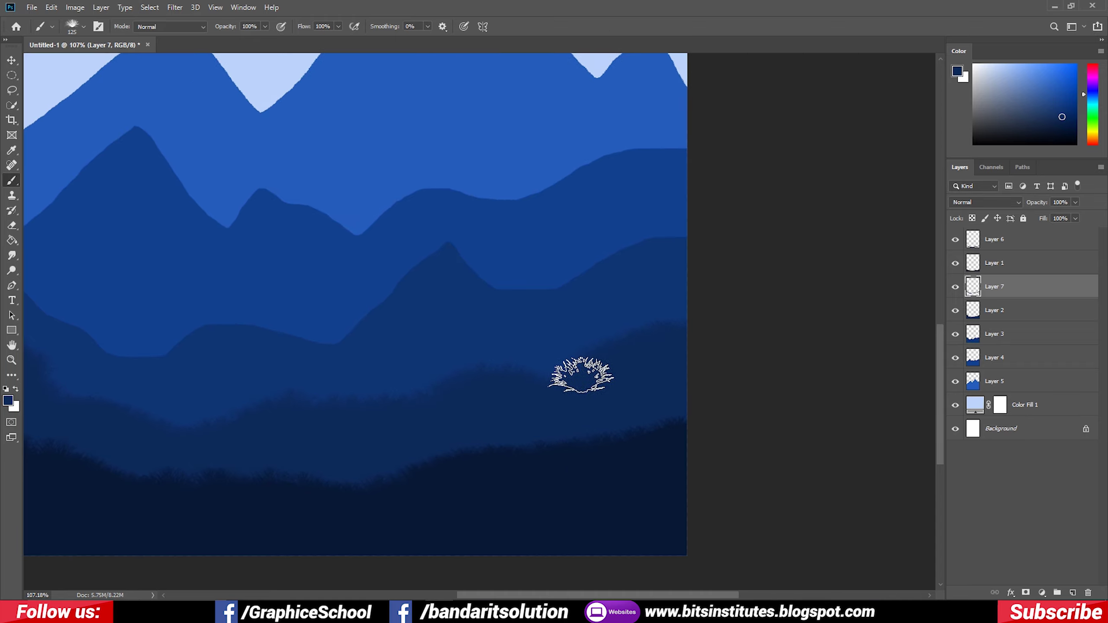
scroll(381, 421, "left", 2)
scroll(381, 421, "left", 3)
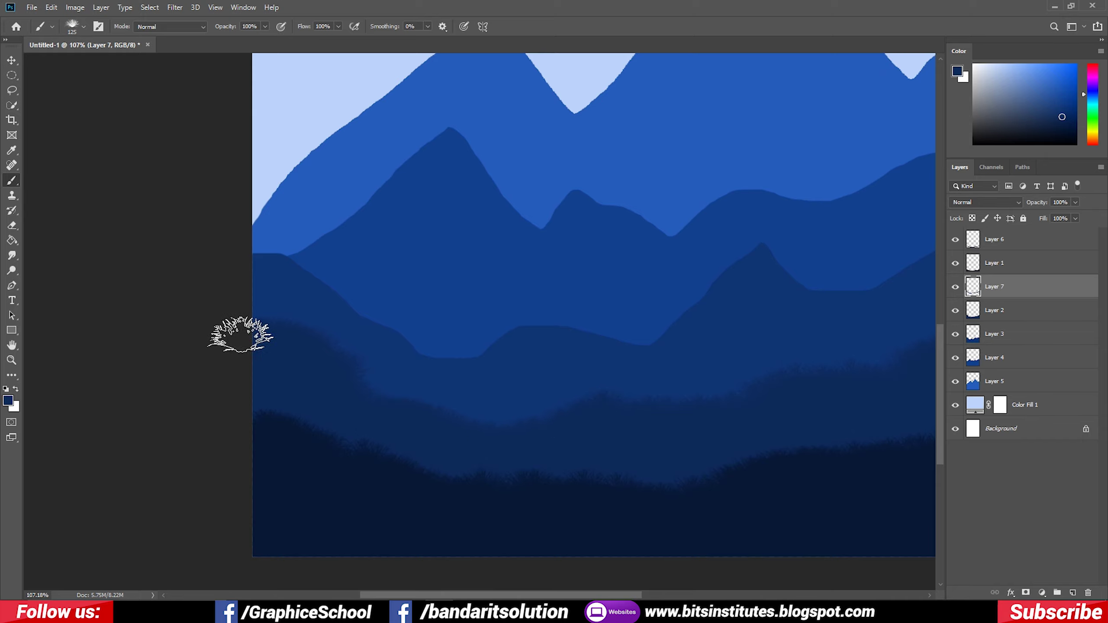
scroll(305, 497, "down", 2)
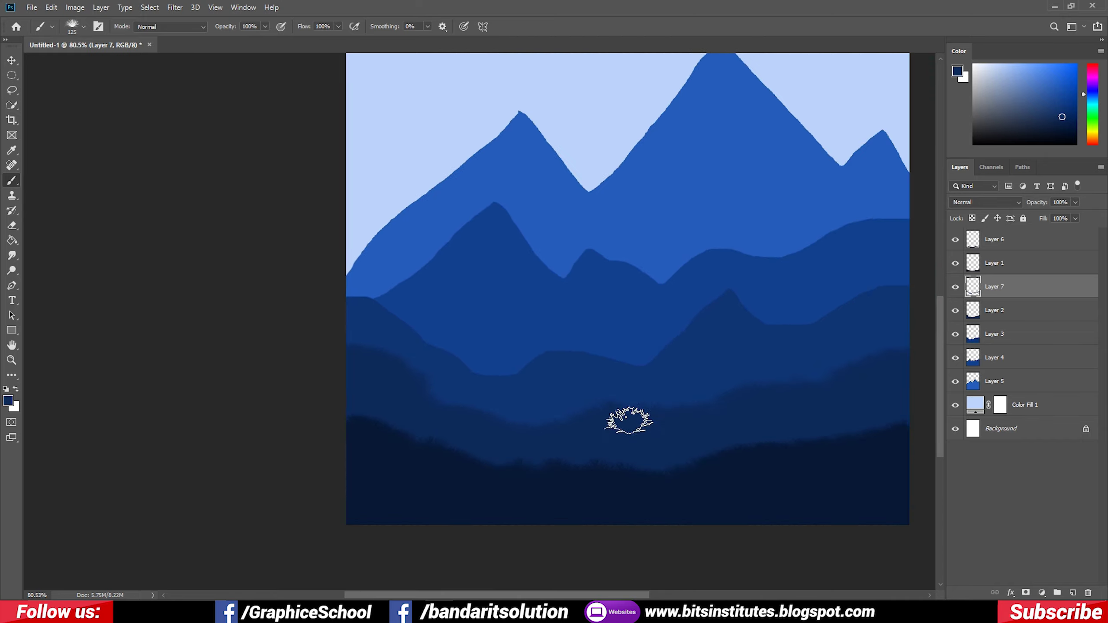
scroll(567, 415, "down", 1)
scroll(530, 349, "down", 1)
scroll(539, 371, "down", 1)
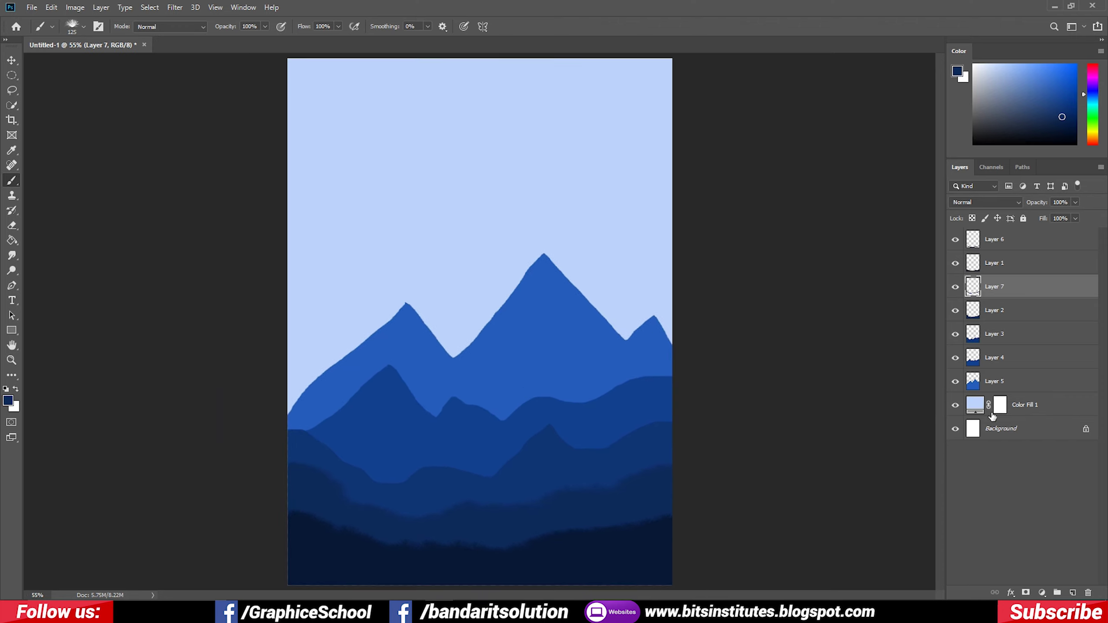
Change the sky fill colour to a more saturated blue
double_click(974, 405)
left_click_drag(667, 160, 696, 160)
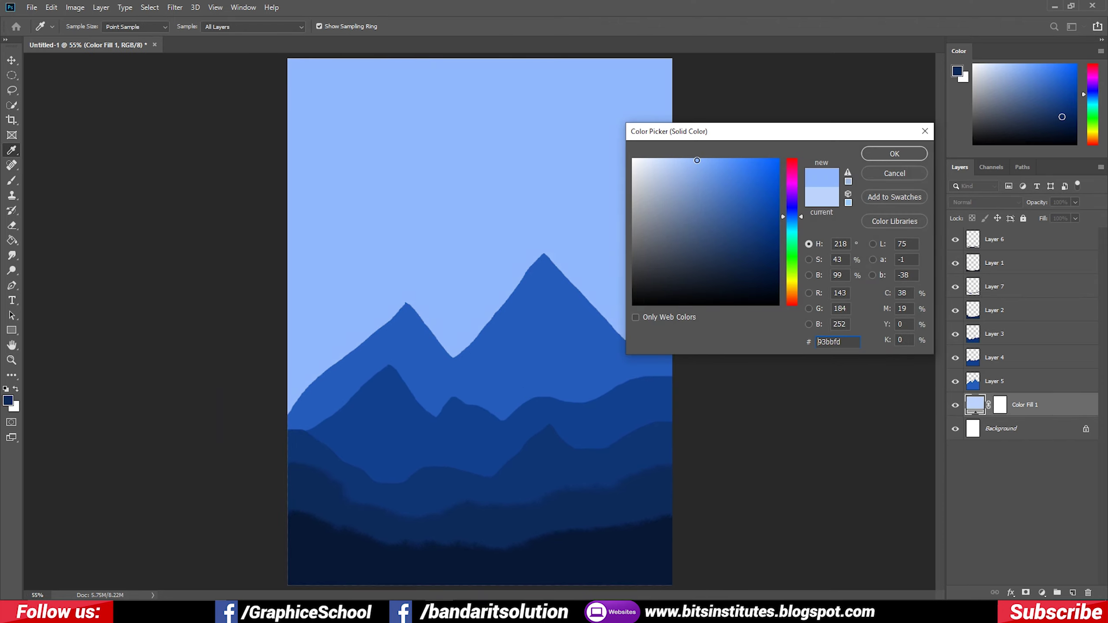
left_click(894, 154)
key("b")
On a new layer, draw an elliptical moon, fill it pale blue, and move it right
left_click(1070, 593)
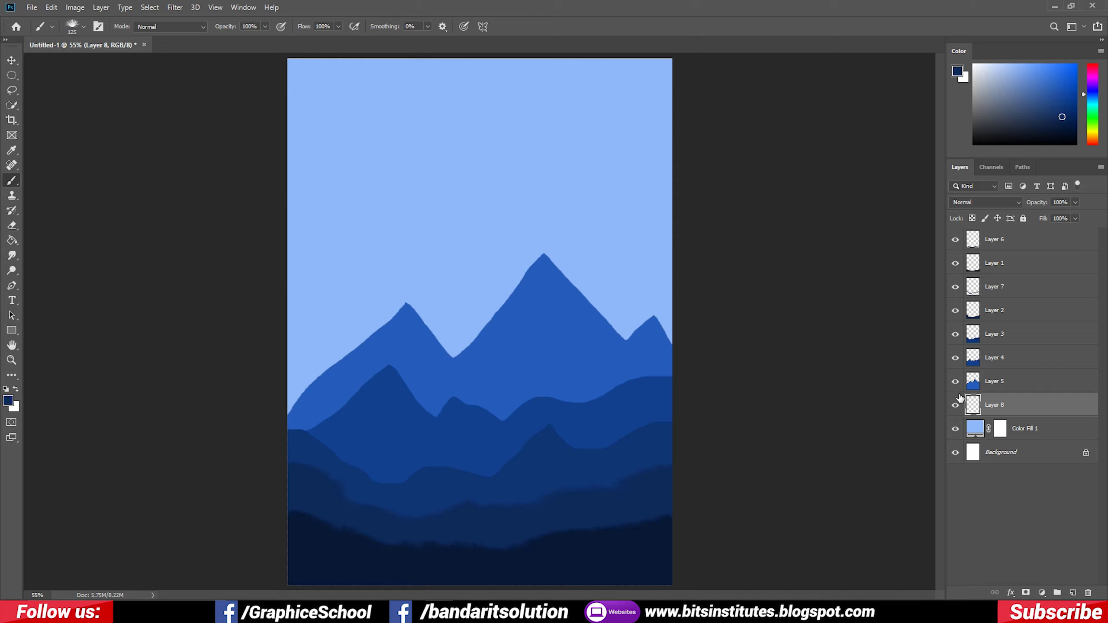
left_click(11, 75)
left_click_drag(444, 146, 530, 176)
left_click(1000, 69)
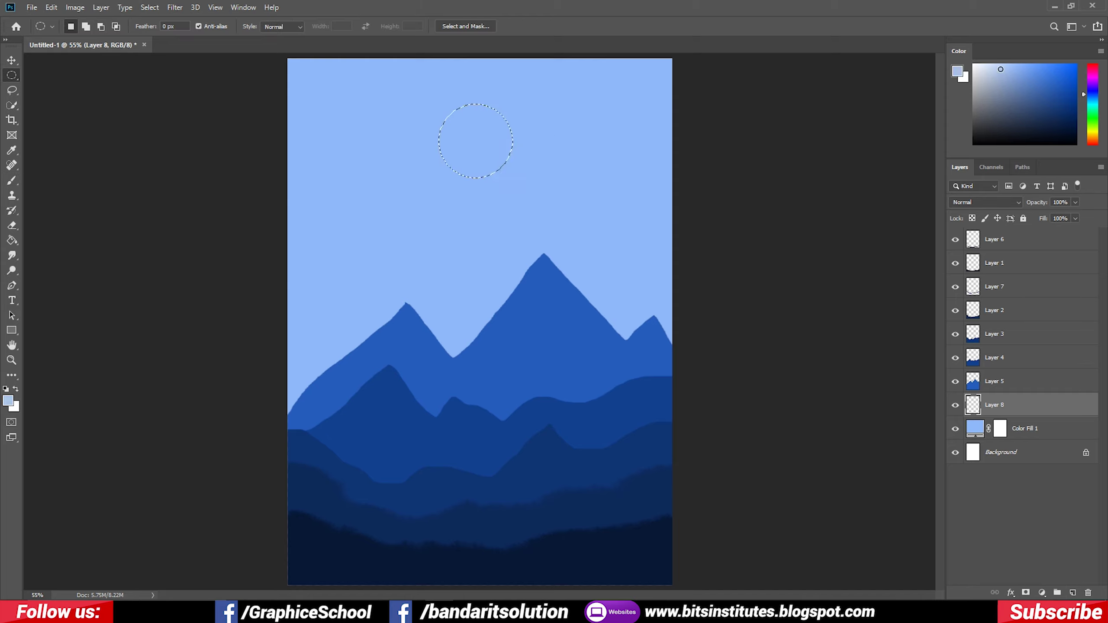
left_click(12, 240)
left_click(476, 141)
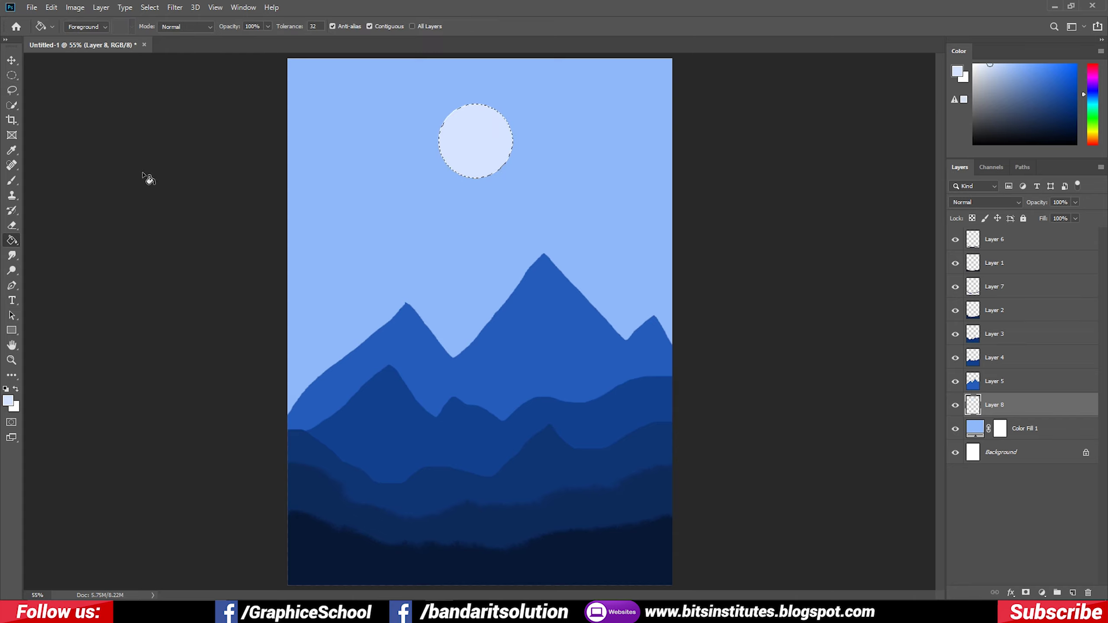
left_click(12, 61)
left_click_drag(506, 142, 593, 160)
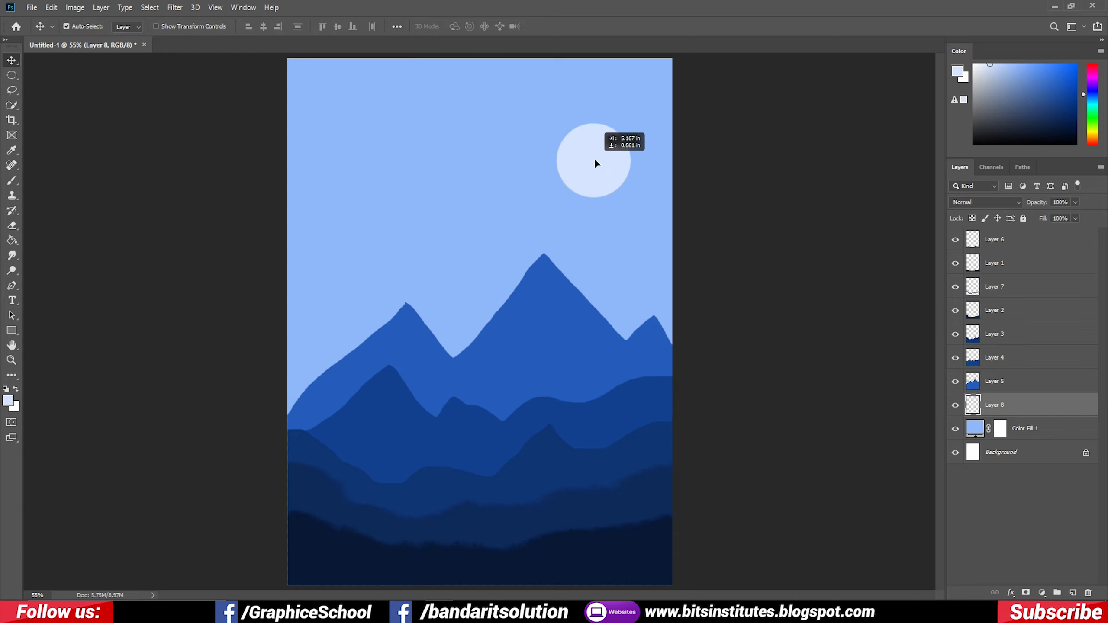
Scale the moon to about 71% and place it in the upper-right sky
key("ctrl+t")
left_click_drag(630, 123, 620, 134)
left_click_drag(593, 170, 613, 154)
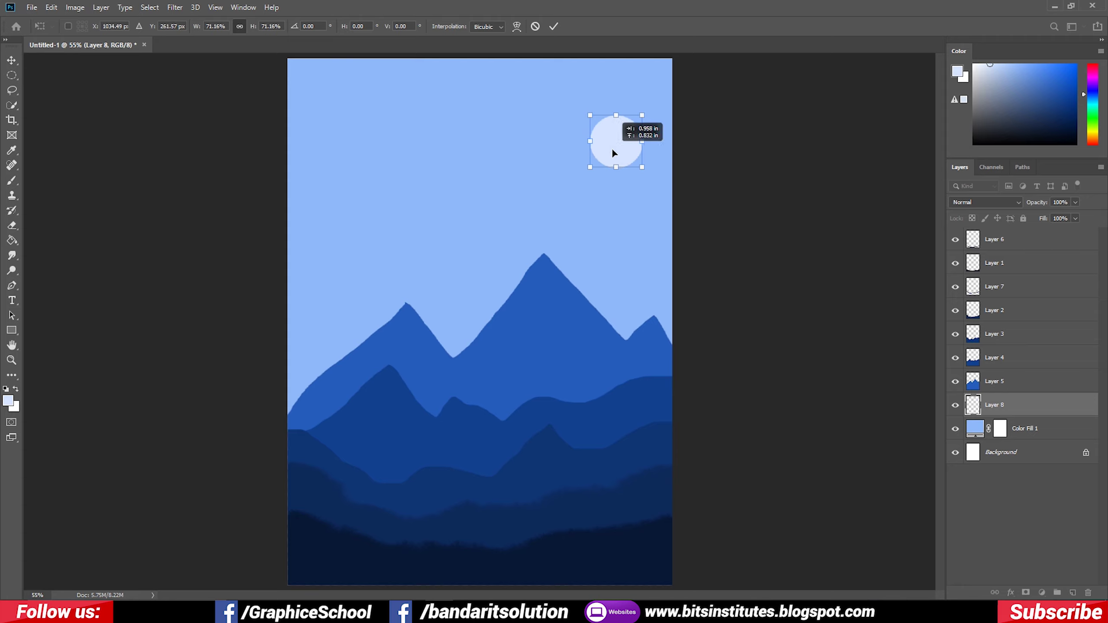
key("Return")
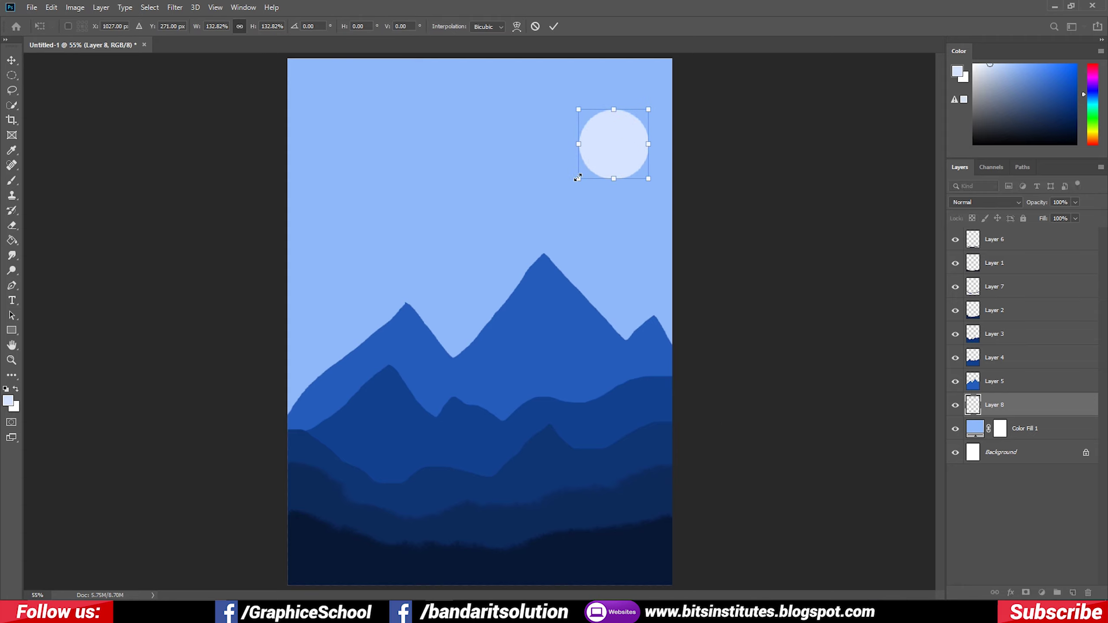
left_click_drag(624, 144, 613, 132)
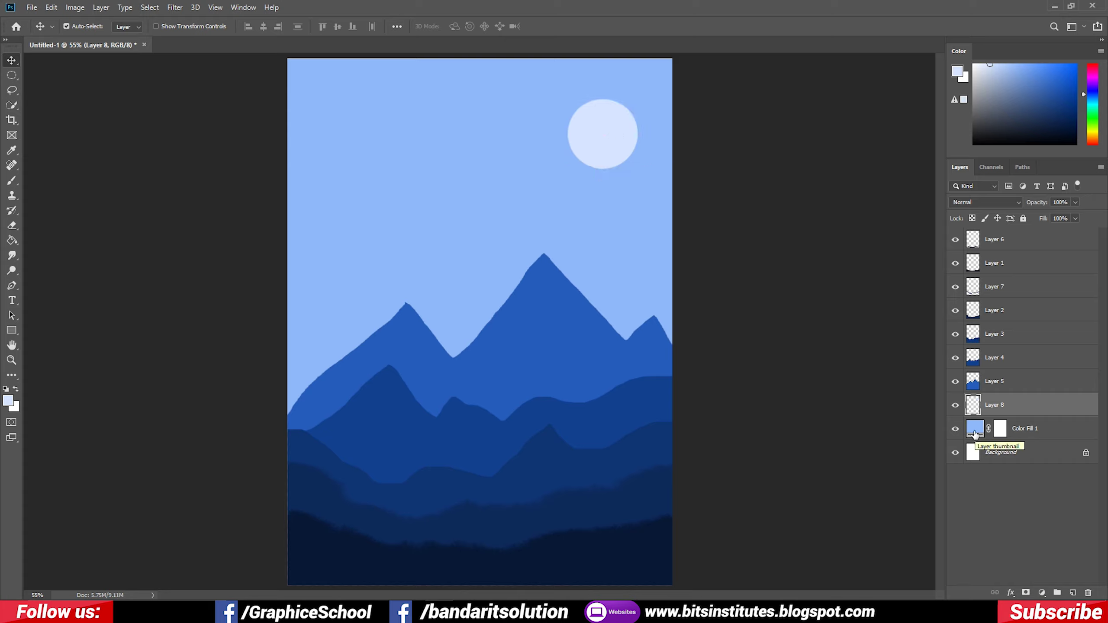
Choose the tree2 brush from the trees1 group and set it to 400 px
key("b")
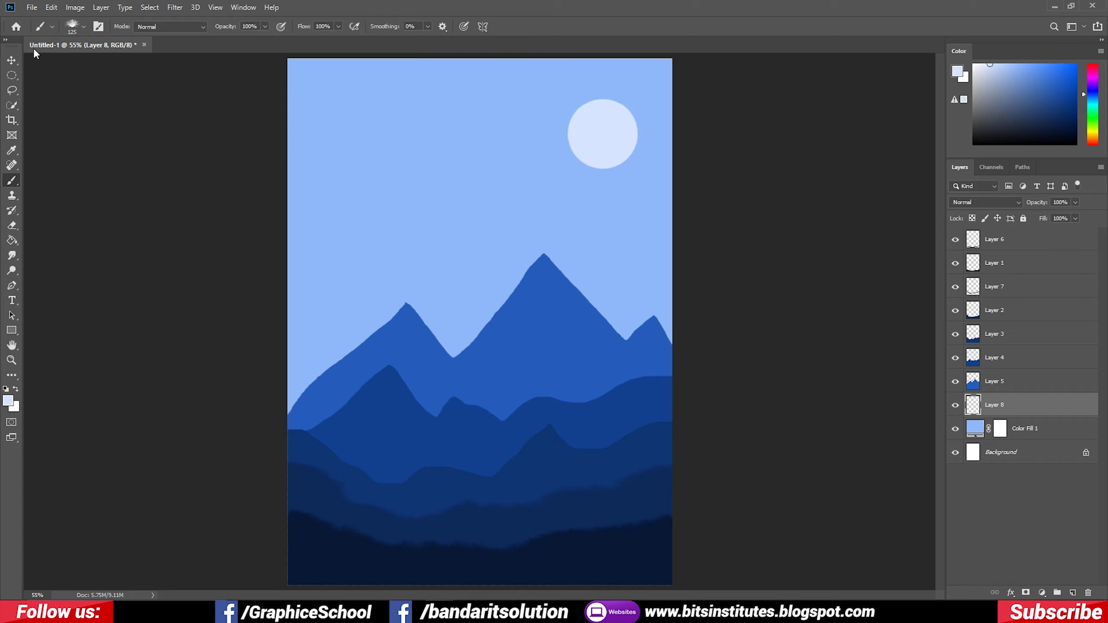
left_click(83, 23)
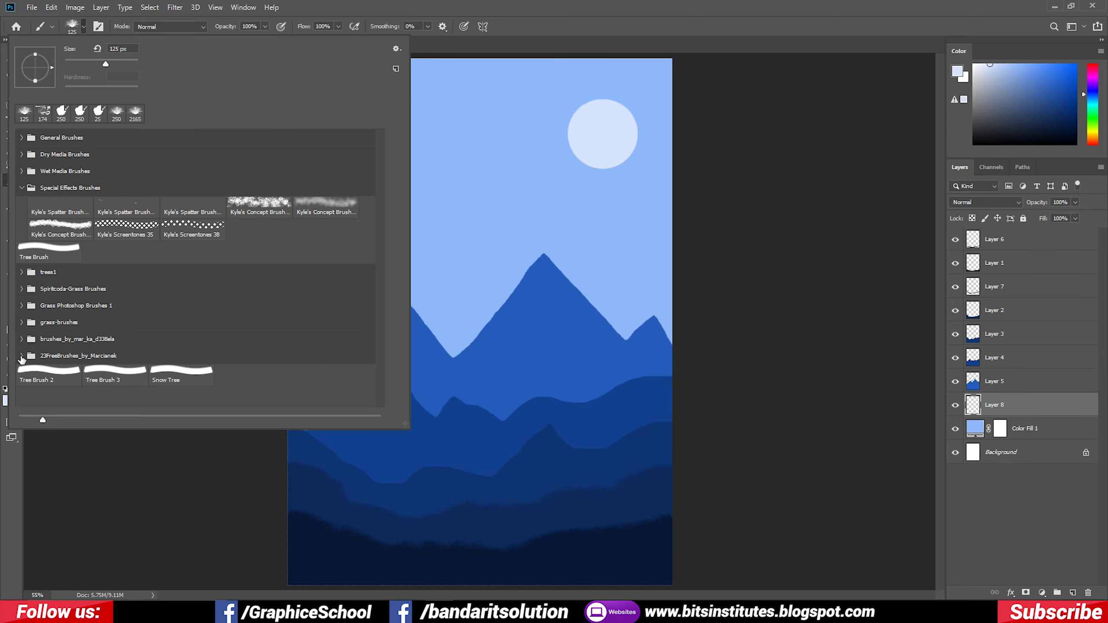
left_click(22, 355)
left_click(22, 272)
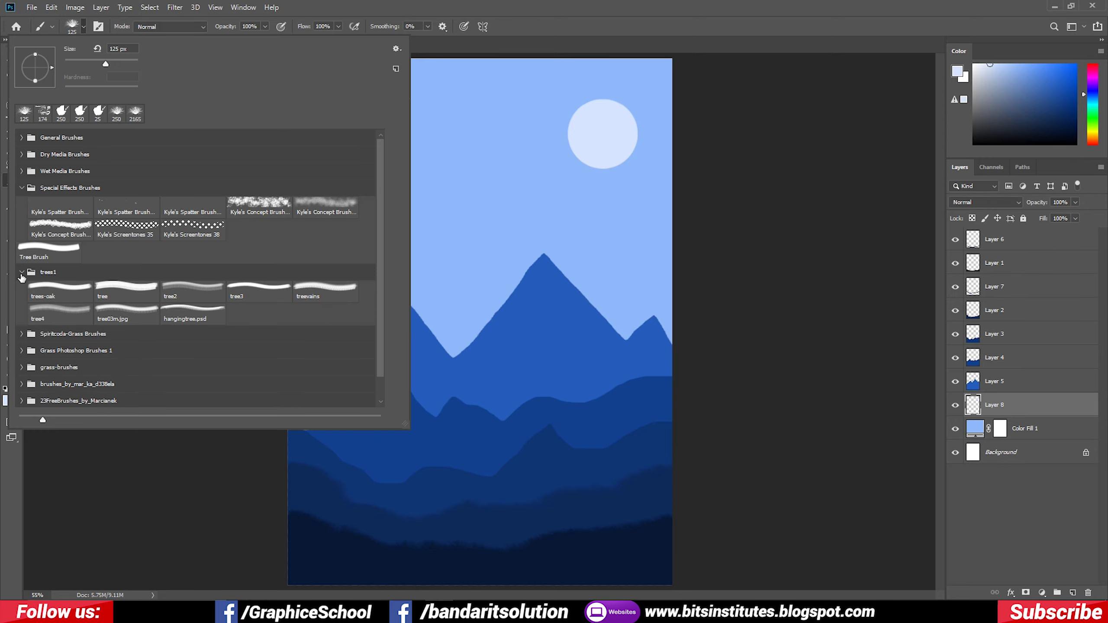
left_click(192, 290)
key("Return")
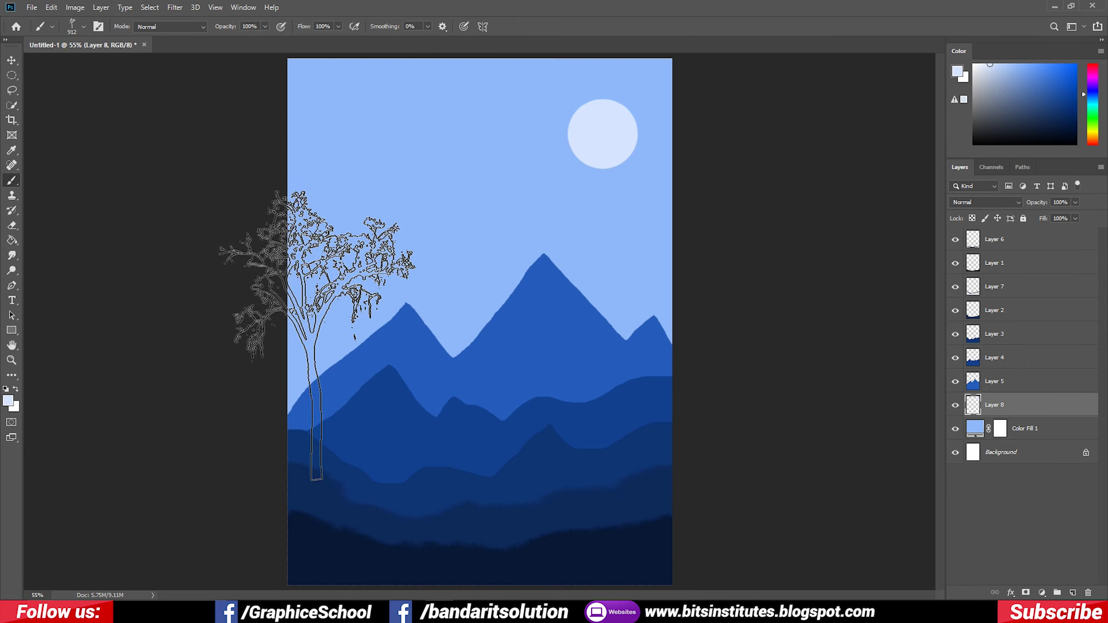
key("bracketleft")
key("bracketleft")
key("bracketleft")
key("bracketleft")
key("bracketleft")
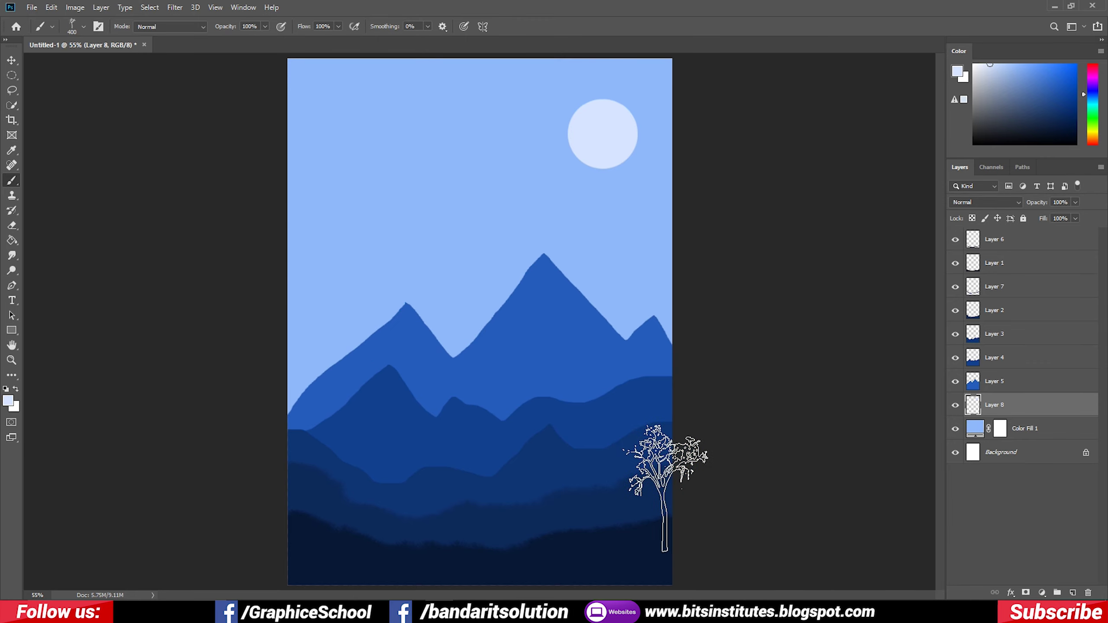
Add a new Layer 9 above Layer 3 and sample the hills' dark blue as paint colour
key("v")
left_click(453, 448)
left_click(953, 406)
left_click(954, 407)
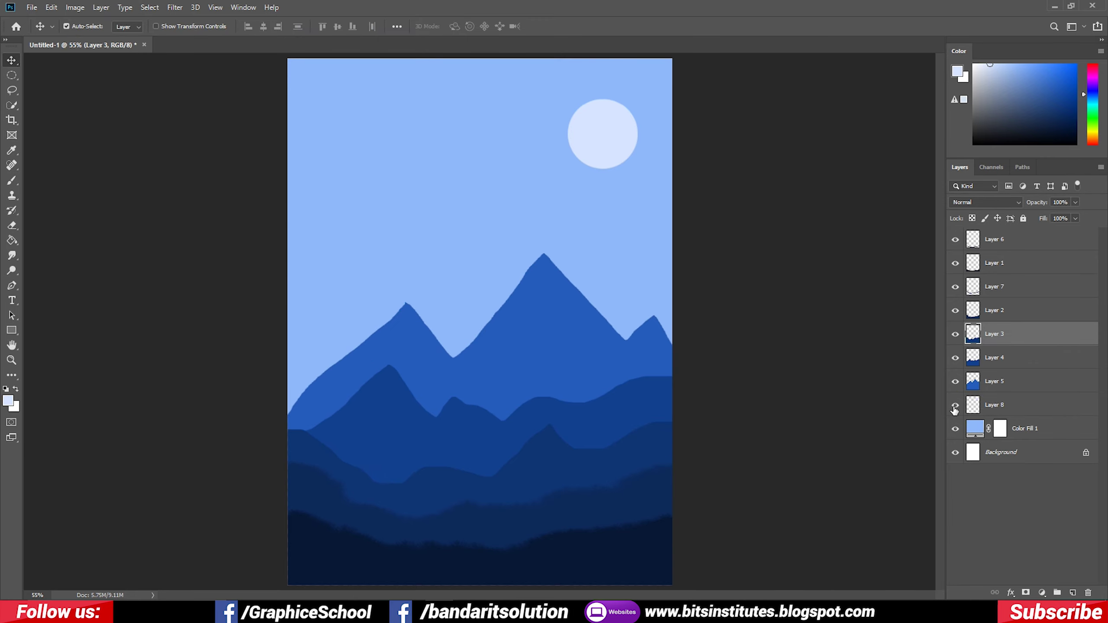
left_click(1072, 592)
key("b")
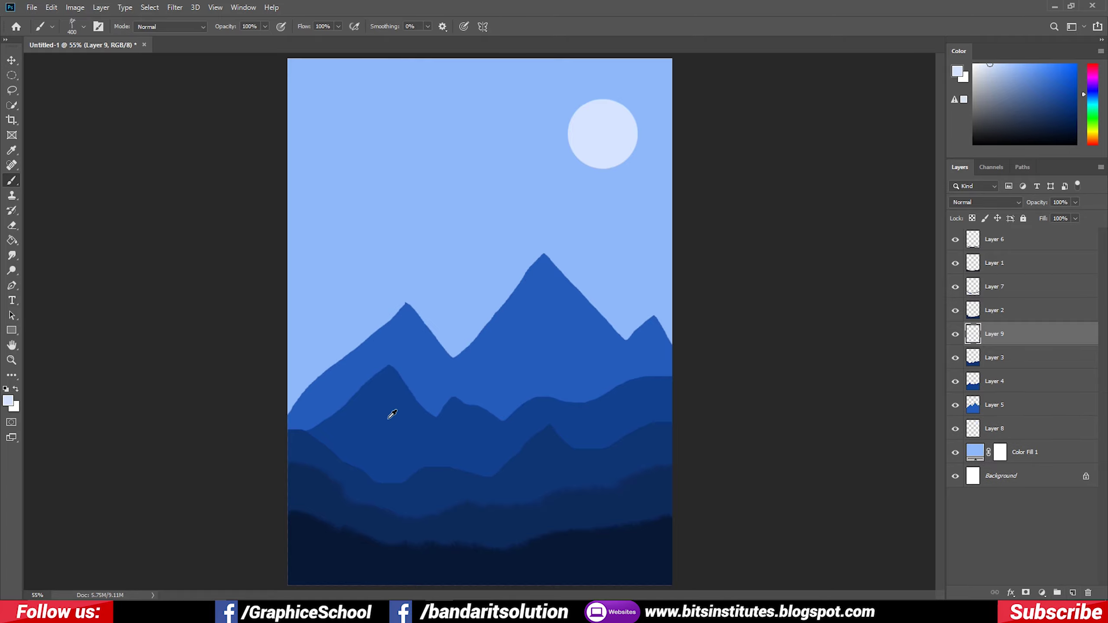
left_click(326, 449, "alt")
Stamp a large bare tree at the left edge with the brush at 600 px
scroll(317, 445, "up", 3)
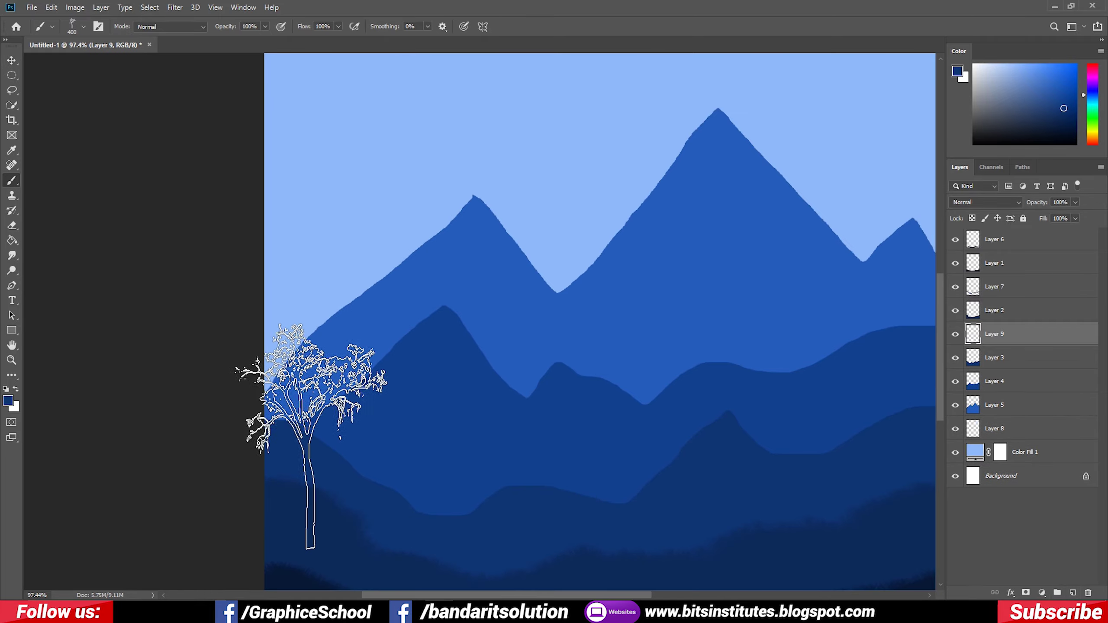
key("bracketleft")
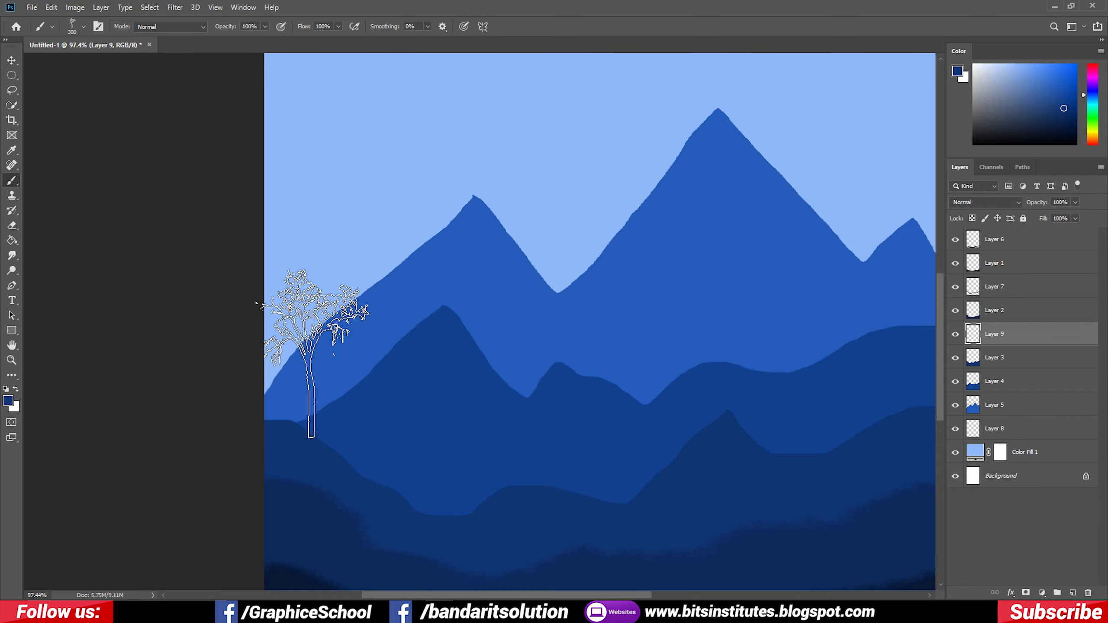
key("bracketright")
key("bracketright")
key("bracketright")
left_click(304, 321)
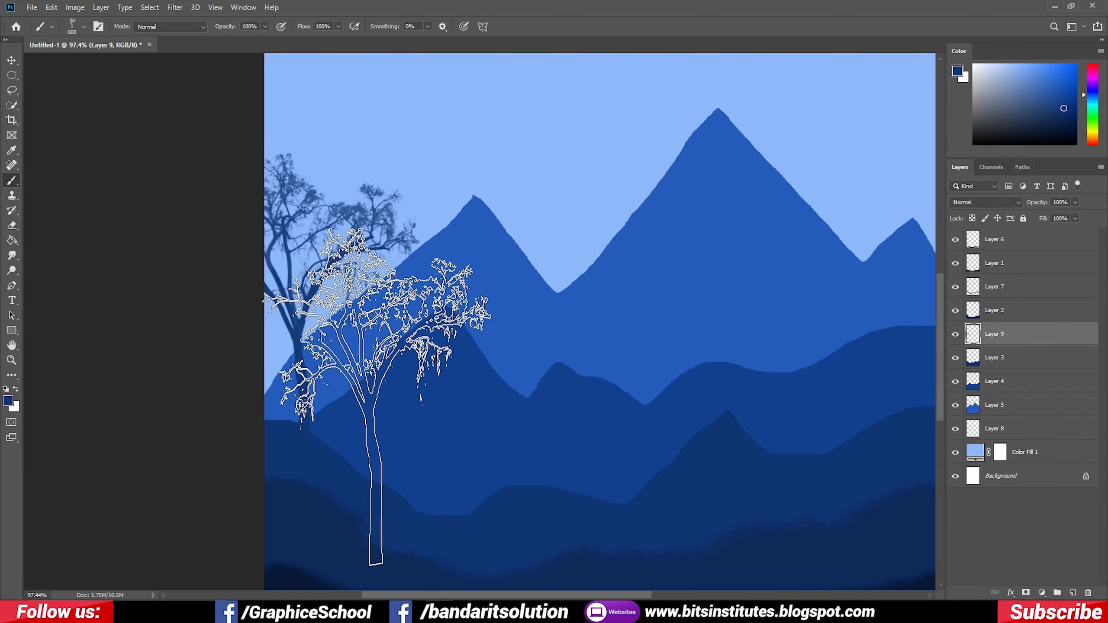
key("bracketleft")
key("bracketleft")
key("bracketleft")
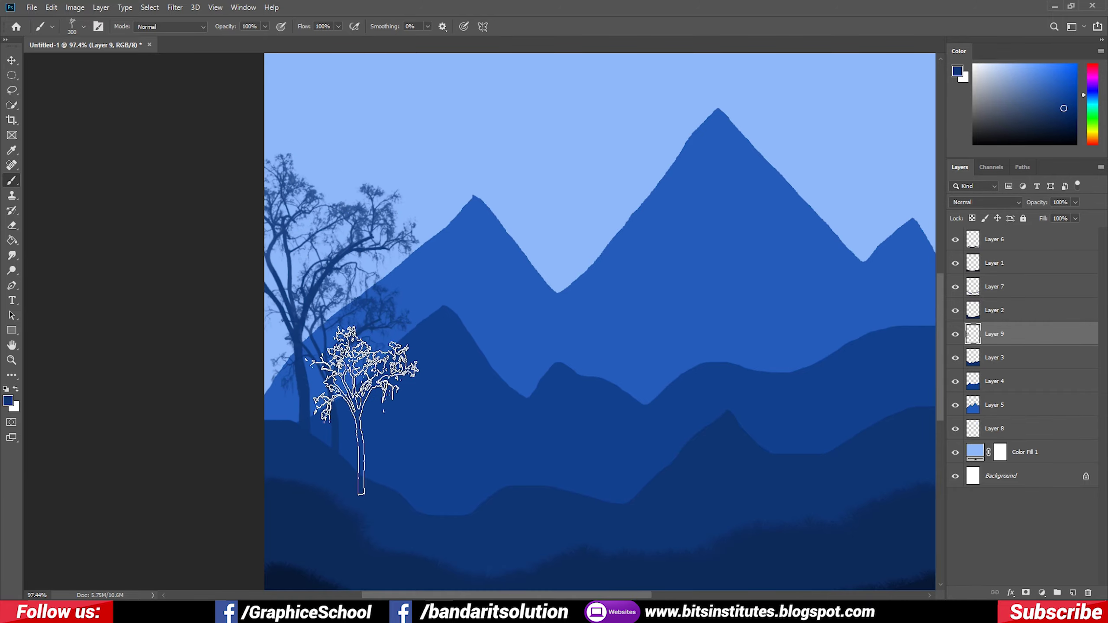
left_click_drag(692, 458, 595, 391)
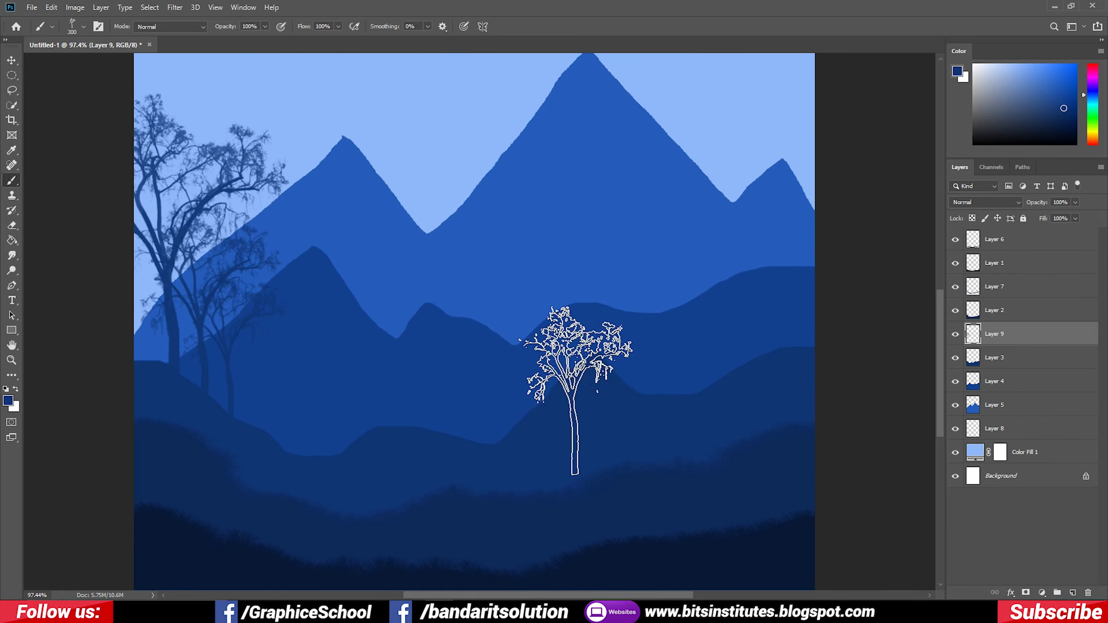
Stamp four small pines across the right and middle hills with the trees-oak brush at 150 px
left_click(83, 28)
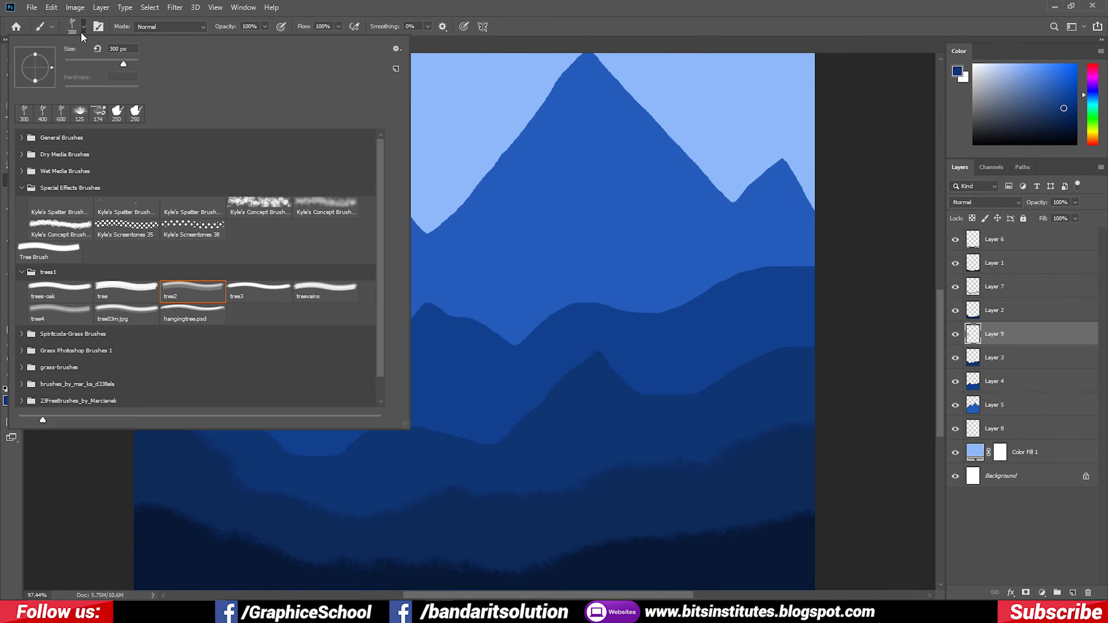
double_click(54, 297)
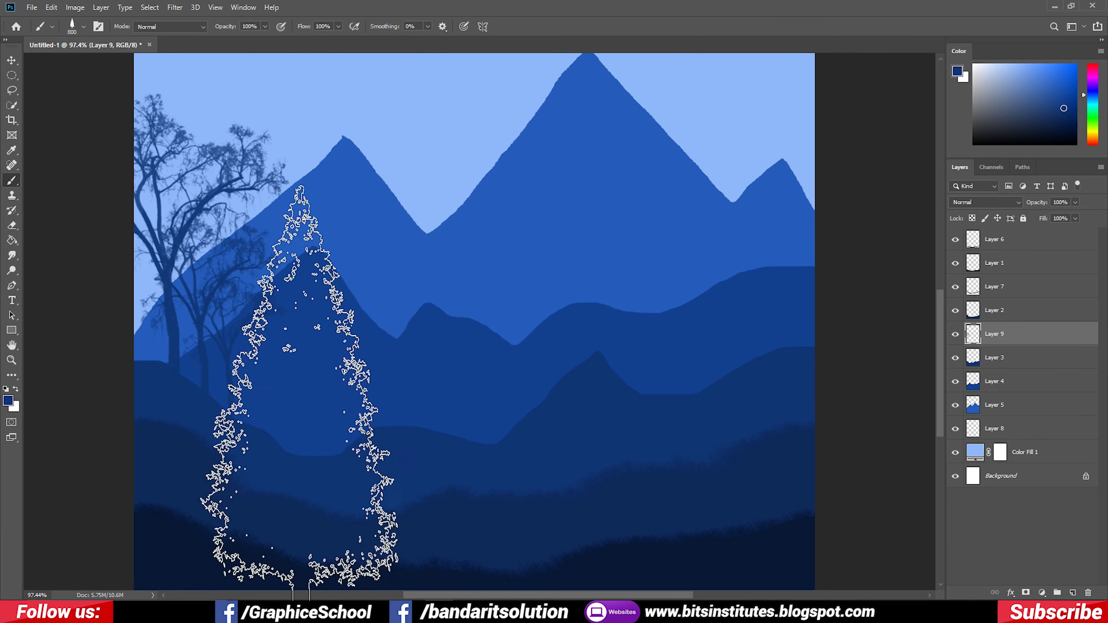
key("bracketleft")
key("bracketleft")
key("bracketleft")
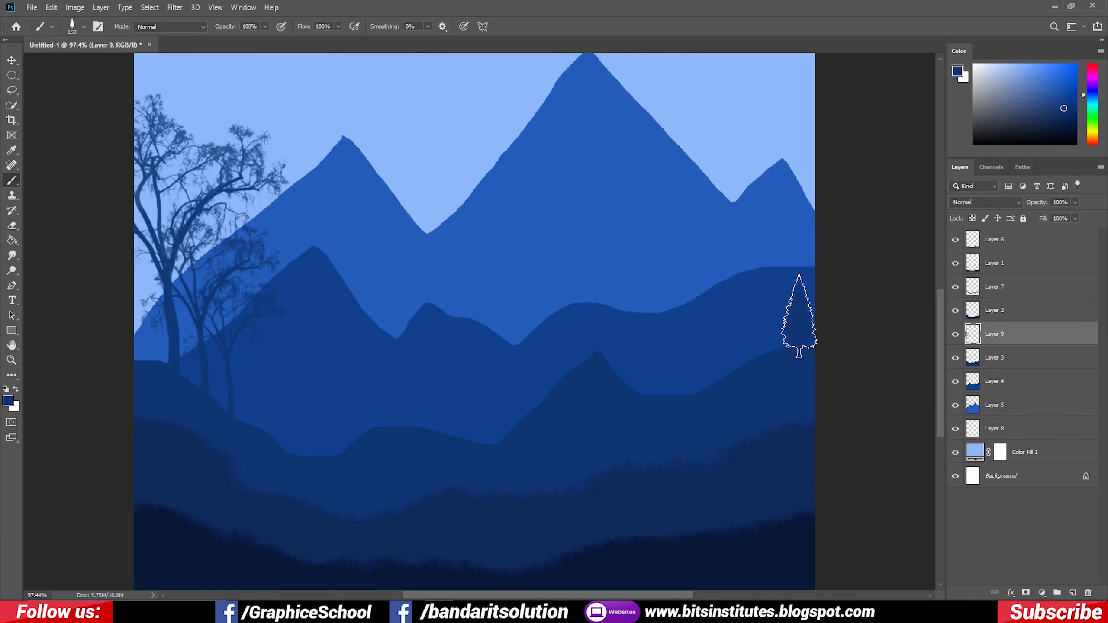
left_click(798, 312)
left_click(754, 325)
key("bracketleft")
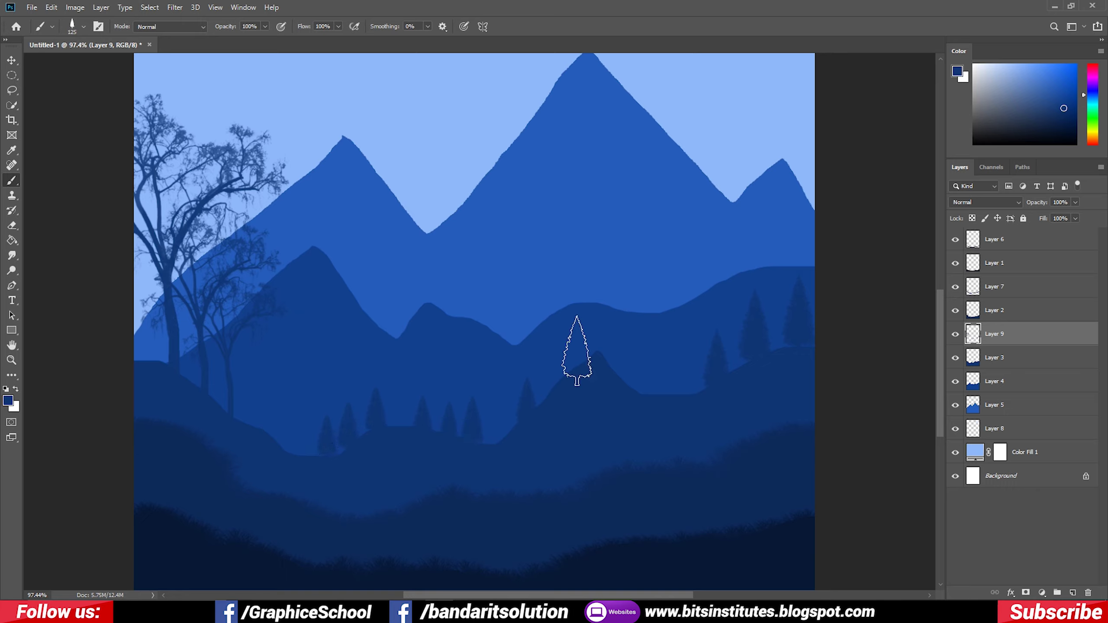
key("bracketright")
left_click(576, 345)
left_click(628, 354)
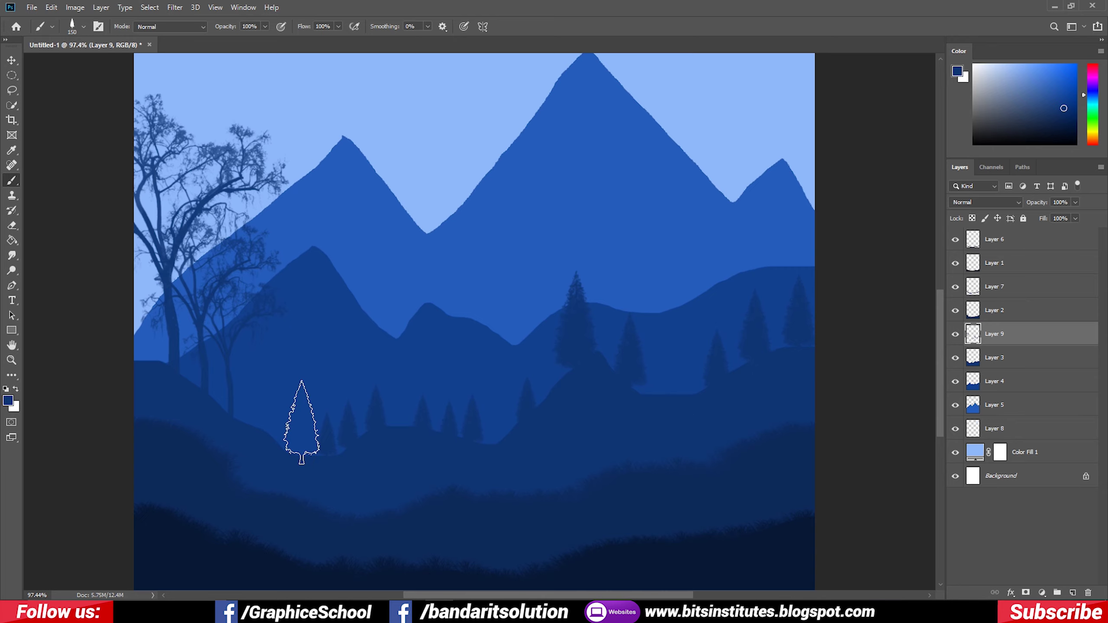
scroll(312, 451, "down", 3)
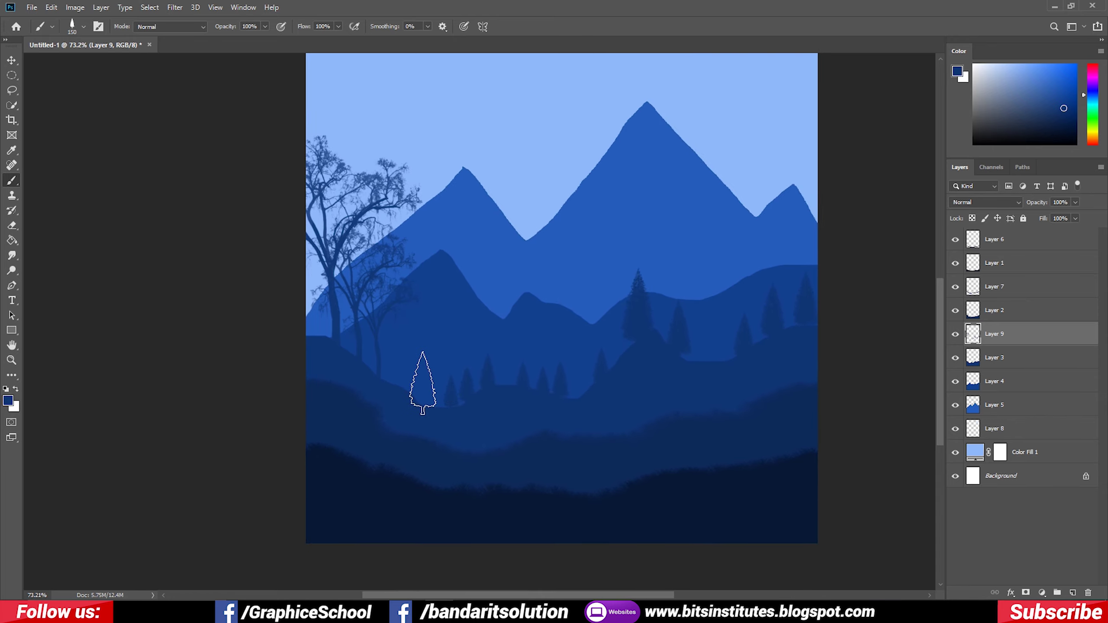
Pick the Snow Tree brush at 800 px with a darker blue, on a new layer above Layer 6
left_click(81, 27)
scroll(104, 338, "down", 1)
double_click(183, 395)
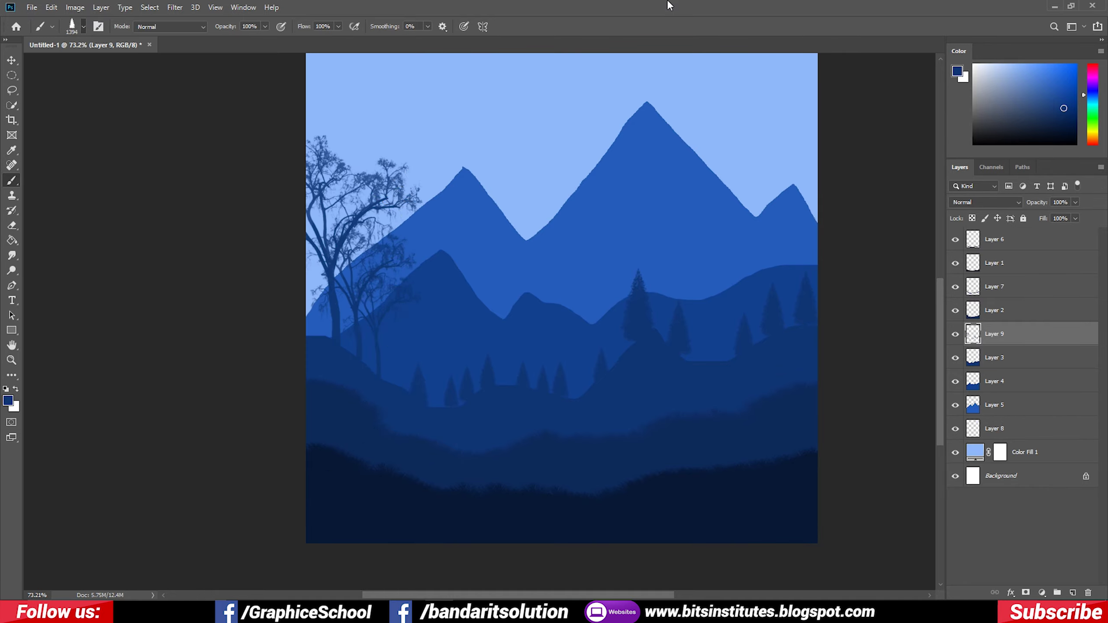
key("alt")
left_click(994, 239)
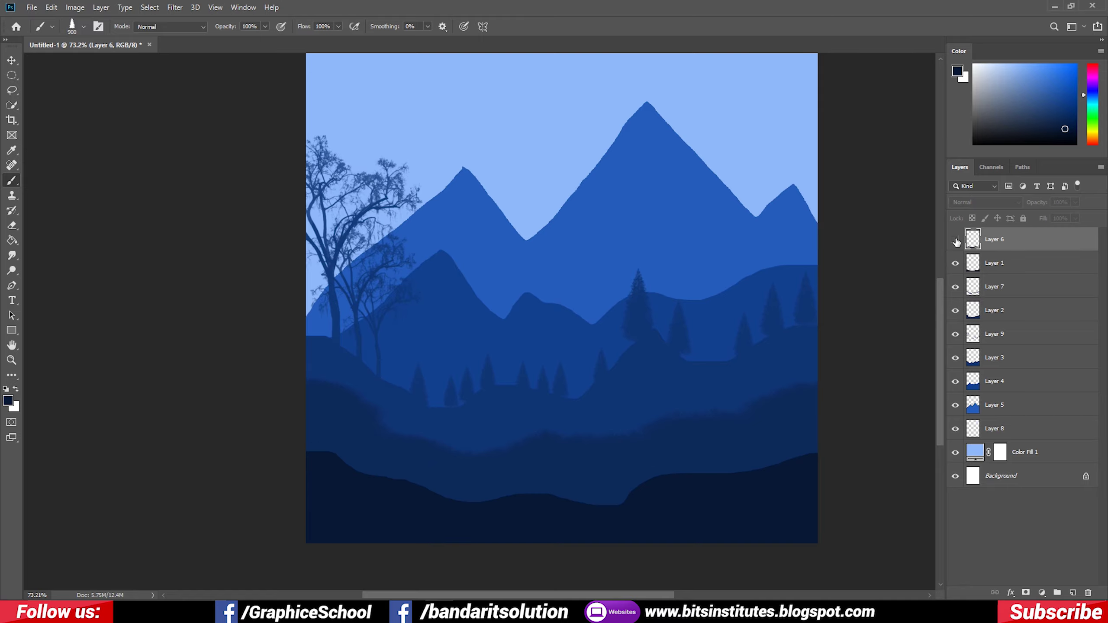
key("bracketleft")
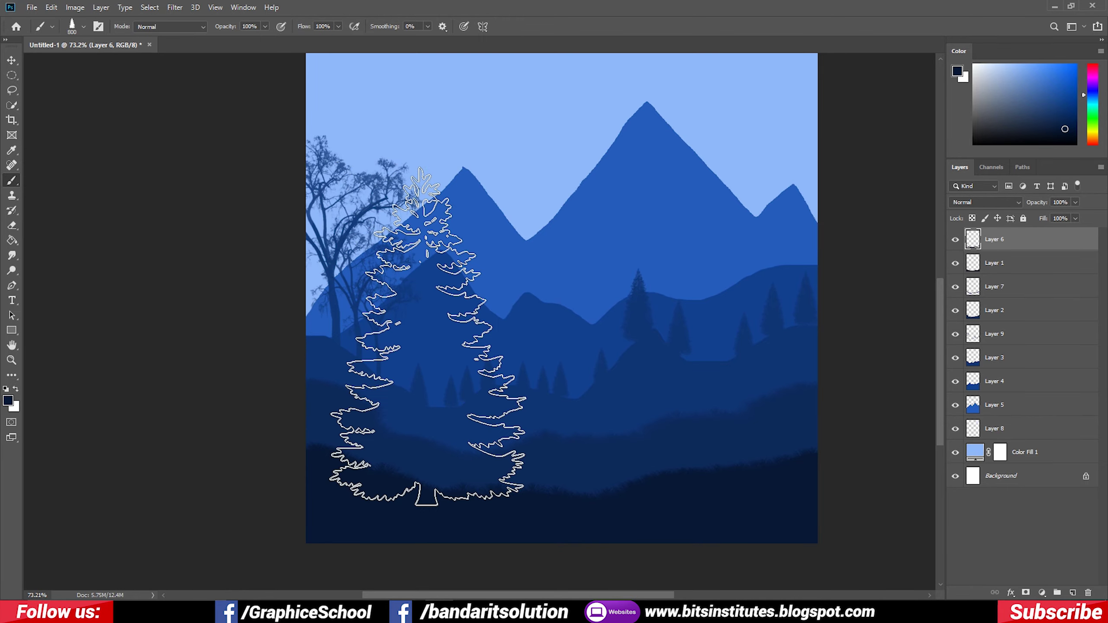
left_click(1072, 592)
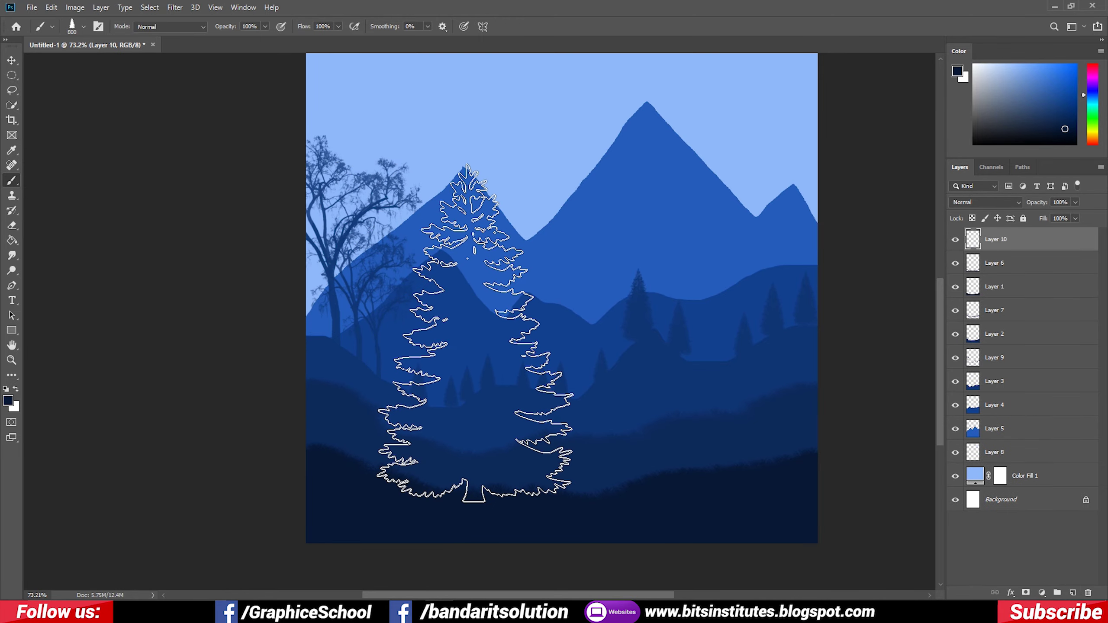
Stamp a large dark pine, narrow it to about 66% and move it against the left edge
left_click(475, 333)
key("ctrl+t")
left_click_drag(553, 333, 486, 333)
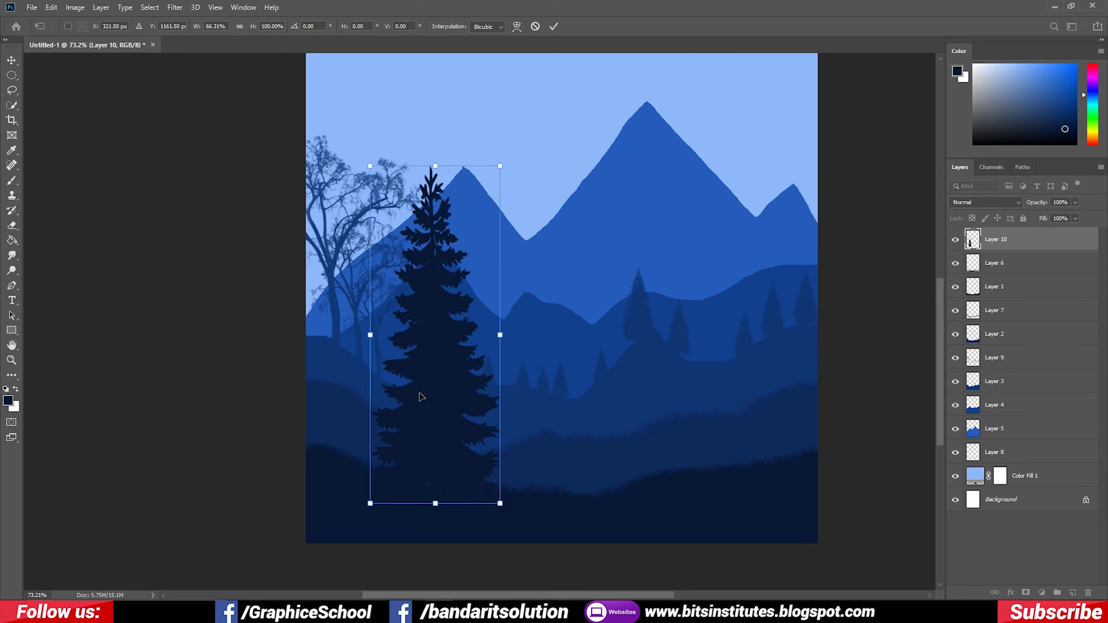
left_click_drag(465, 390, 394, 362)
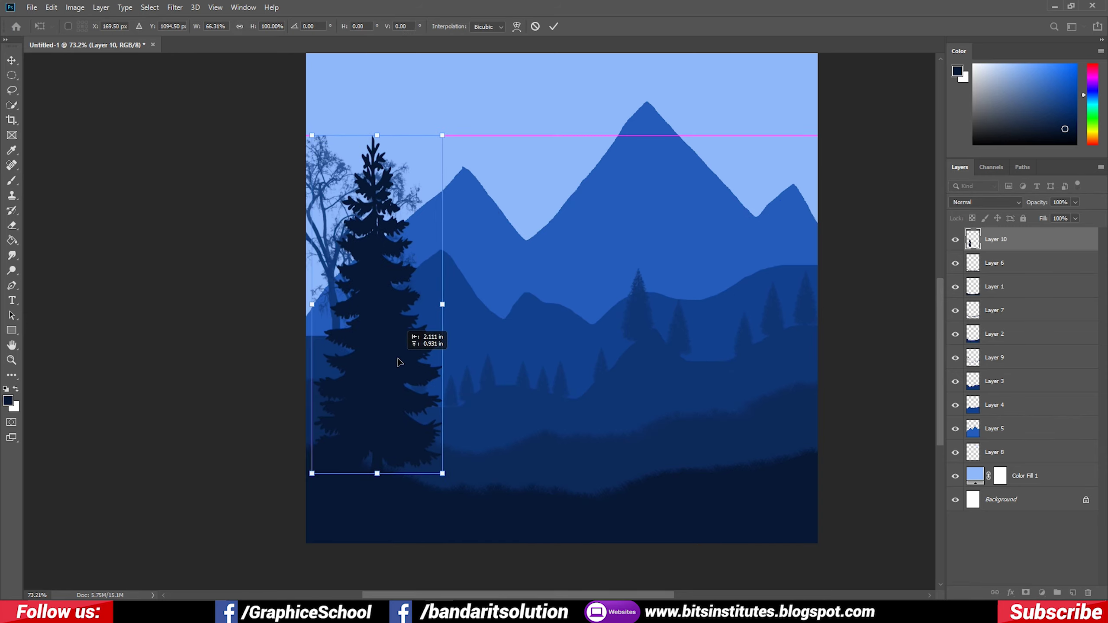
key("Return")
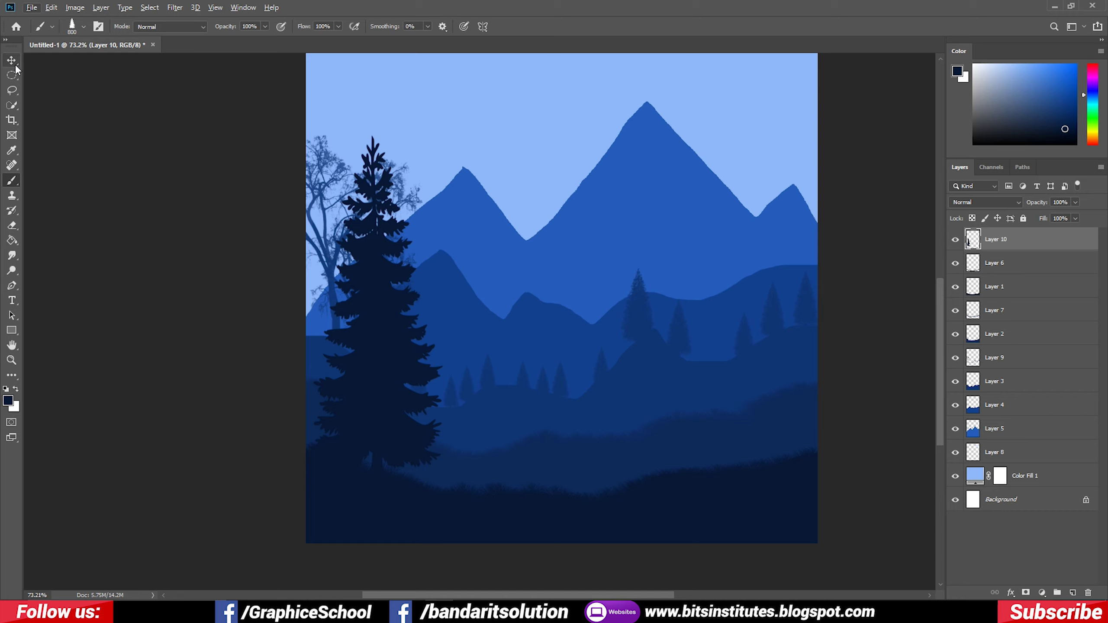
Duplicate the pine to its right, shrink the copy and set it on the ground, nudging both left
left_click(14, 64)
mouse_move(402, 388)
left_mouse_down()
mouse_move(458, 366)
mouse_move(488, 421)
left_mouse_up()
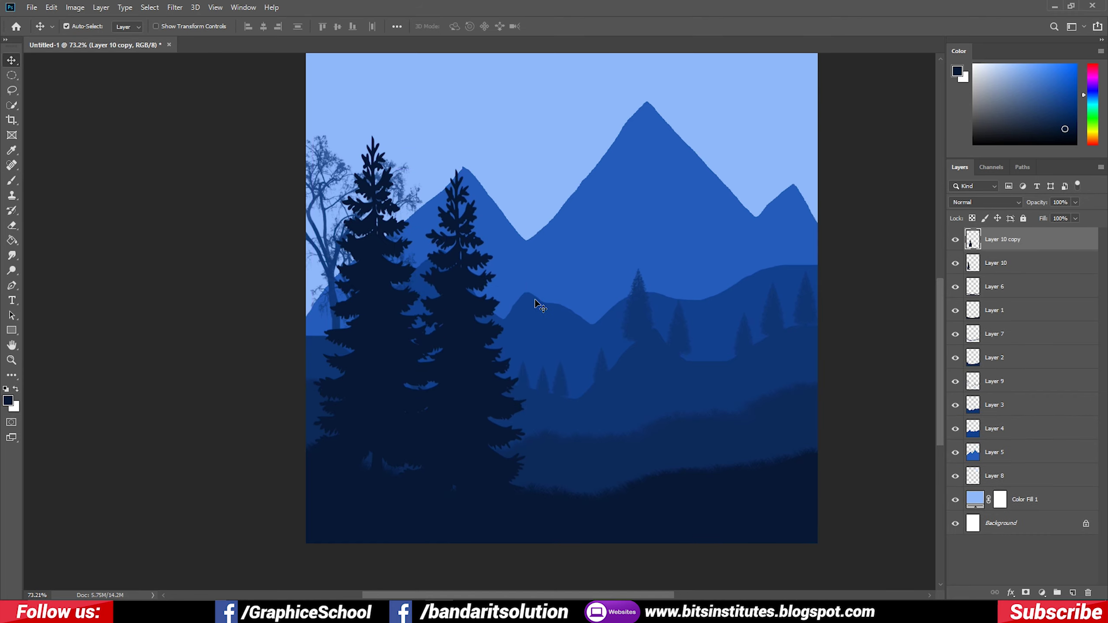
key("ctrl+t")
left_click_drag(524, 168, 517, 191)
left_click_drag(457, 401, 457, 429)
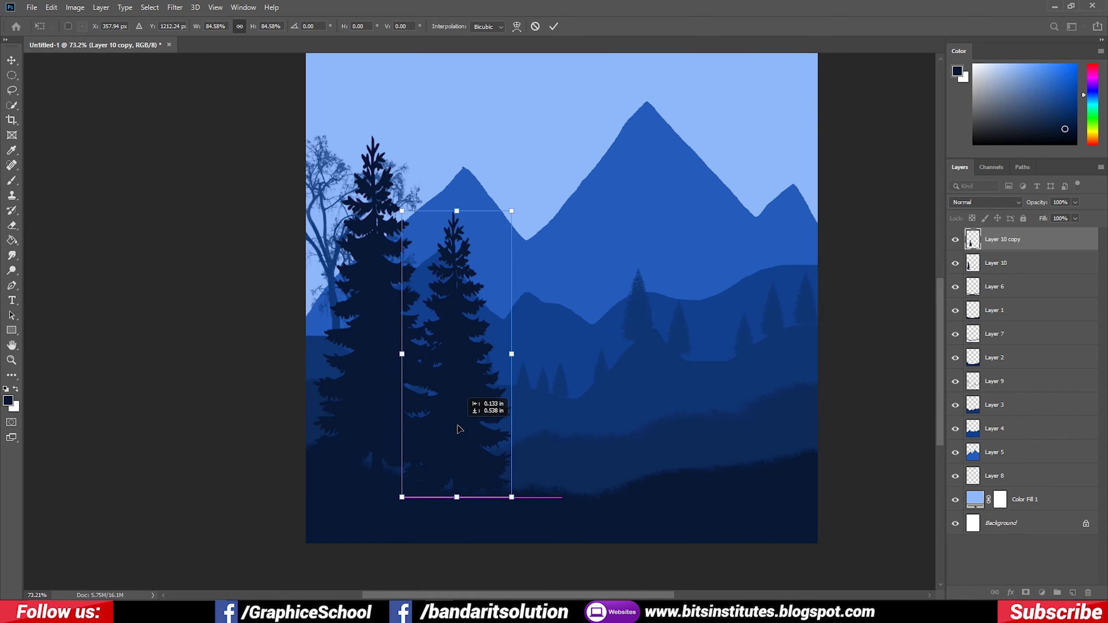
key("Return")
left_click_drag(374, 368, 360, 369)
left_click_drag(457, 400, 447, 401)
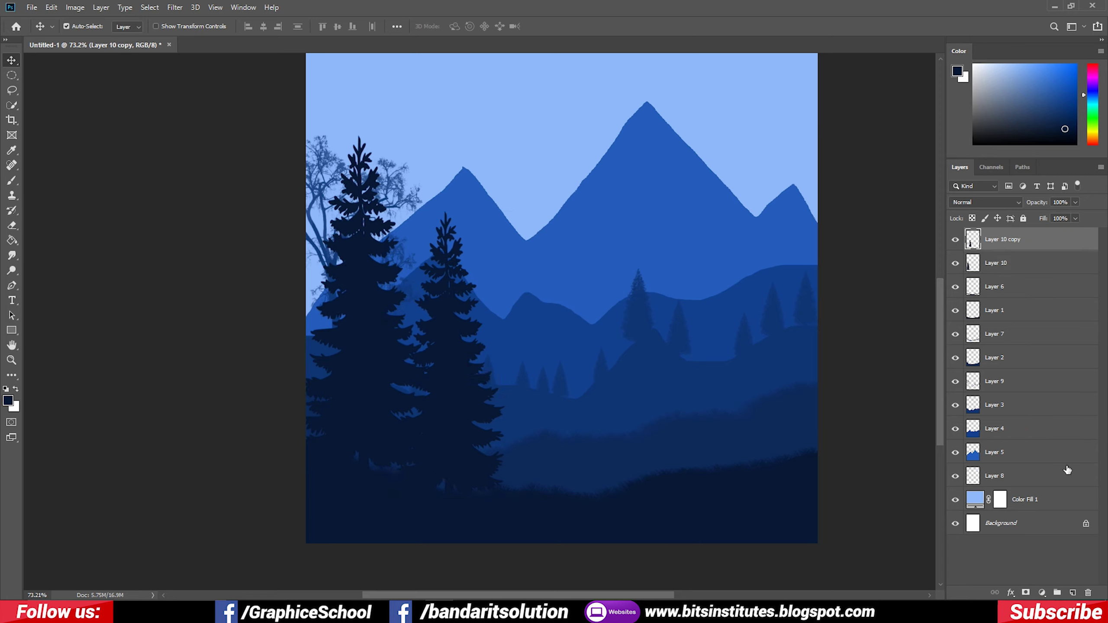
Add a new layer above Layer 7 and choose the trees-oak brush preset
left_click(812, 417)
left_click(1072, 592)
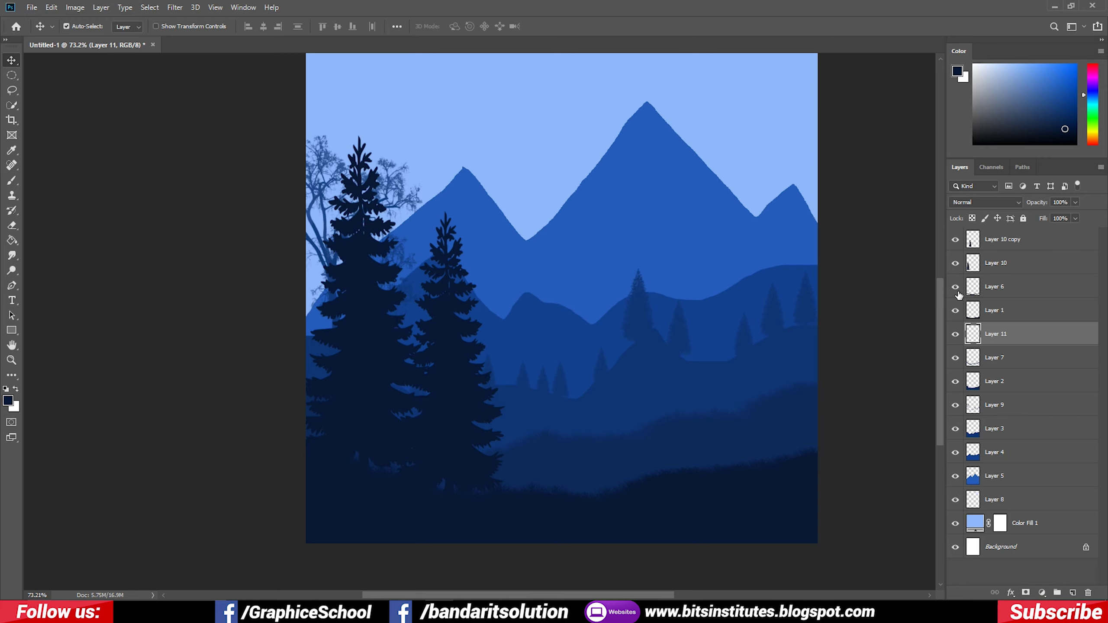
left_click(12, 183)
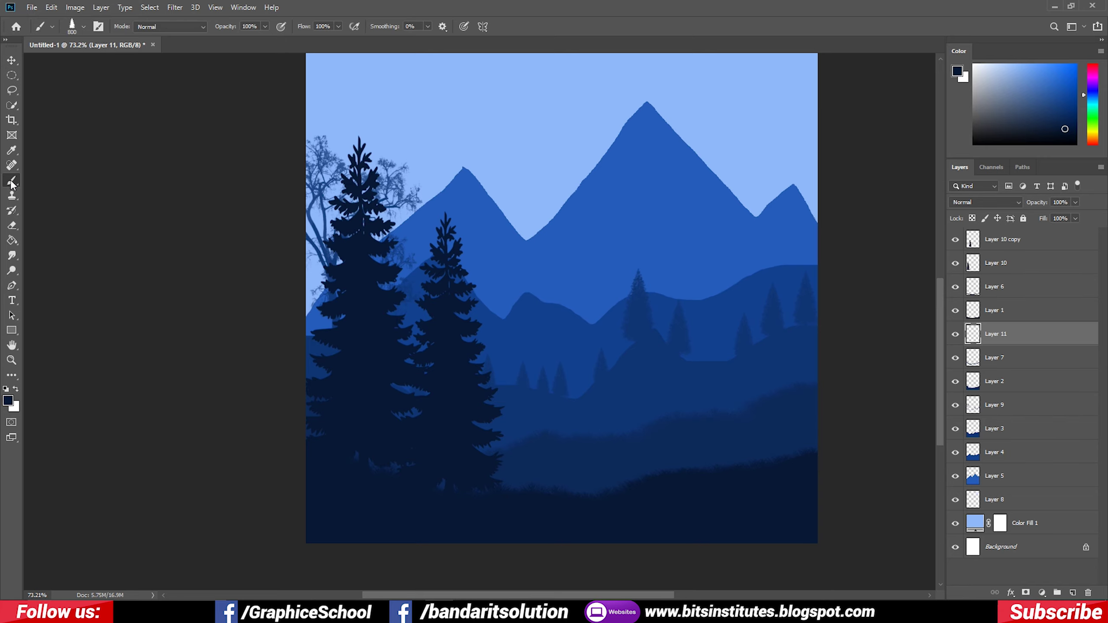
left_click(83, 28)
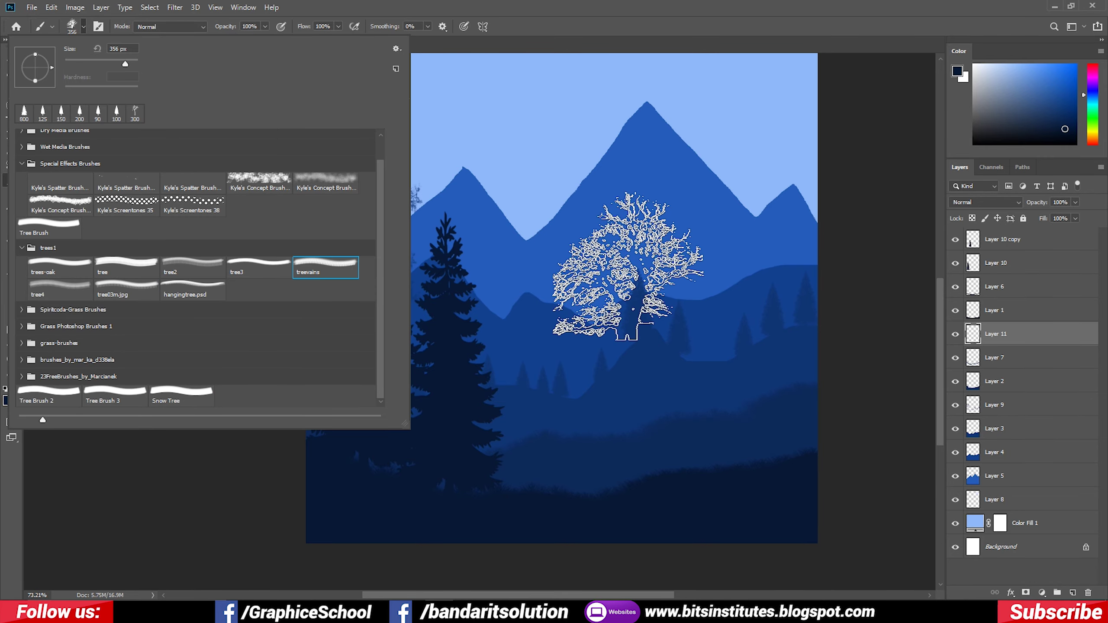
left_click(54, 288)
left_click(191, 272)
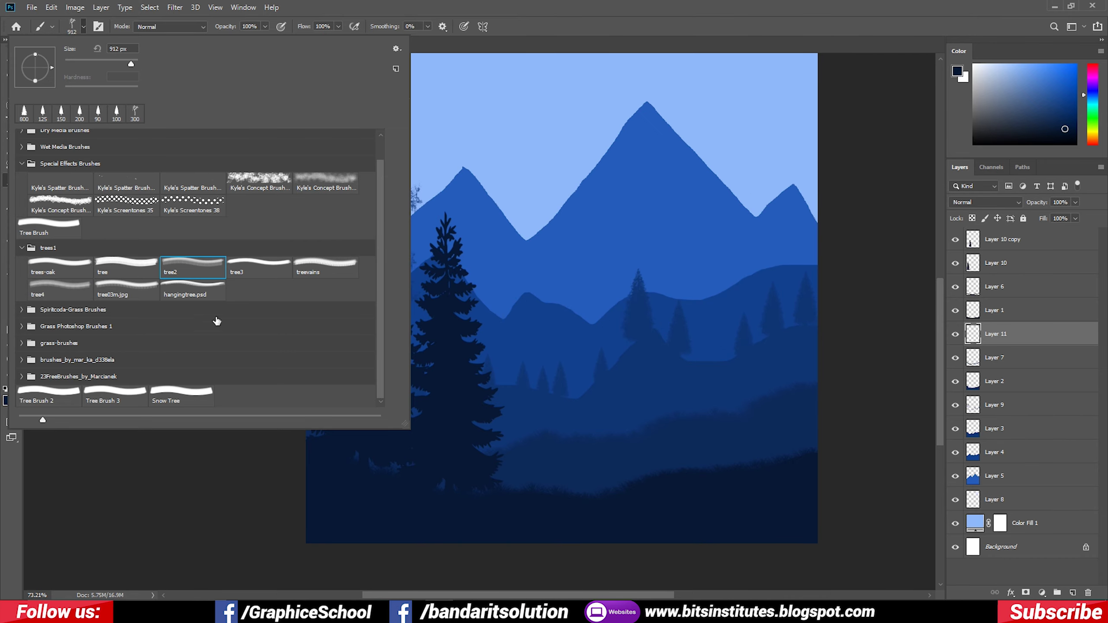
left_click(125, 267)
left_click(60, 267)
left_click(577, 248)
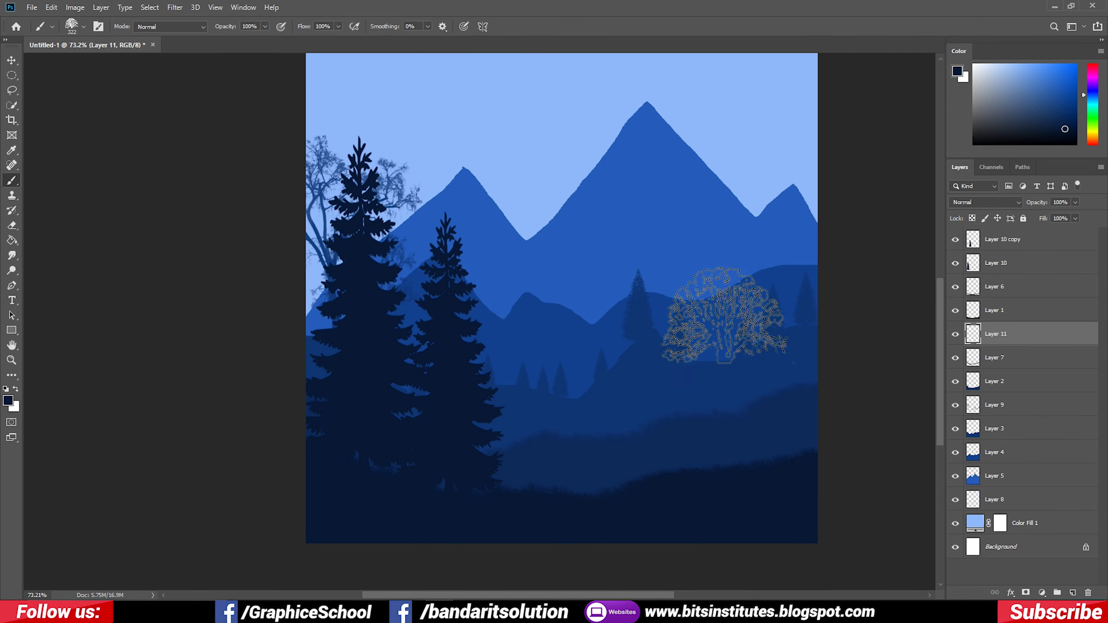
Sample a lighter hill blue and stamp a 300 px tree silhouette at the right edge
key("bracketright")
key("bracketright")
key("bracketright")
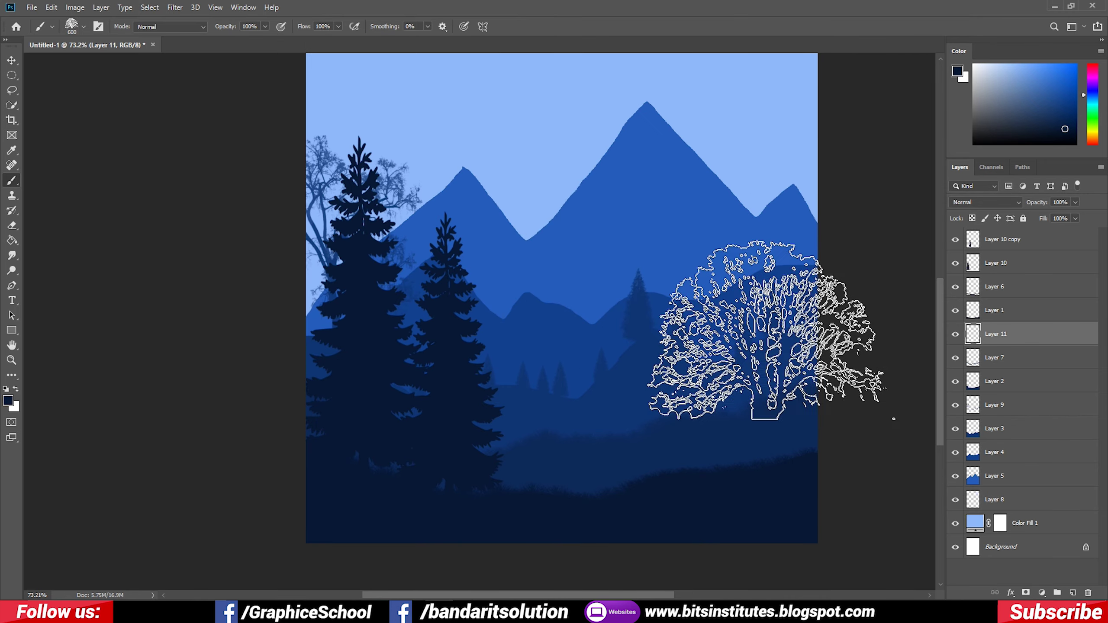
key("bracketleft")
left_click(83, 26)
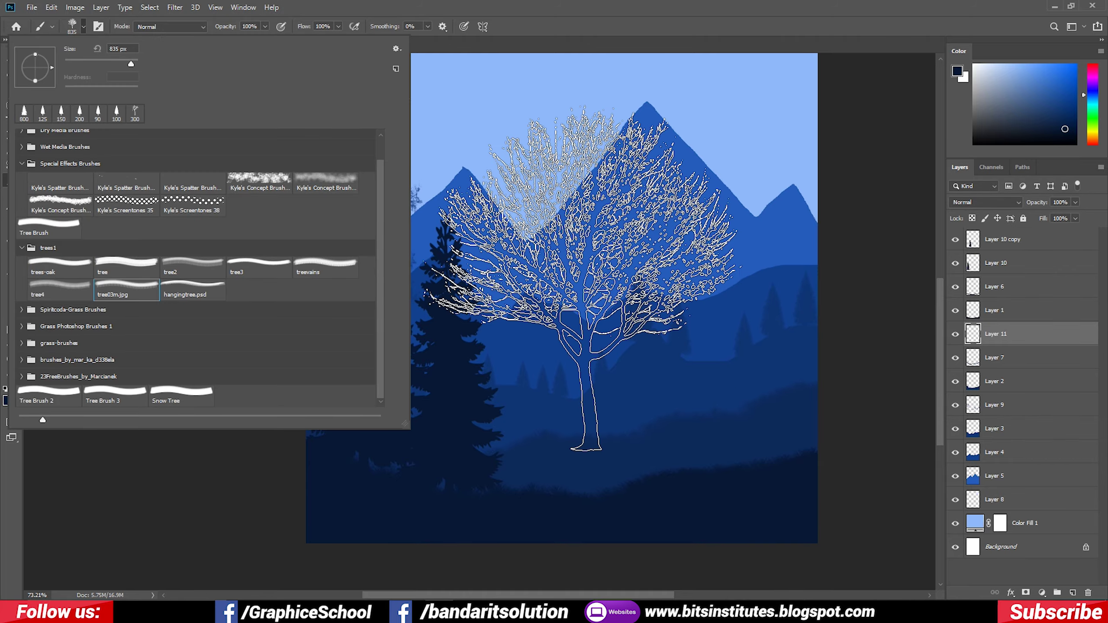
key("Return")
key("bracketleft")
key("bracketleft")
key("bracketleft")
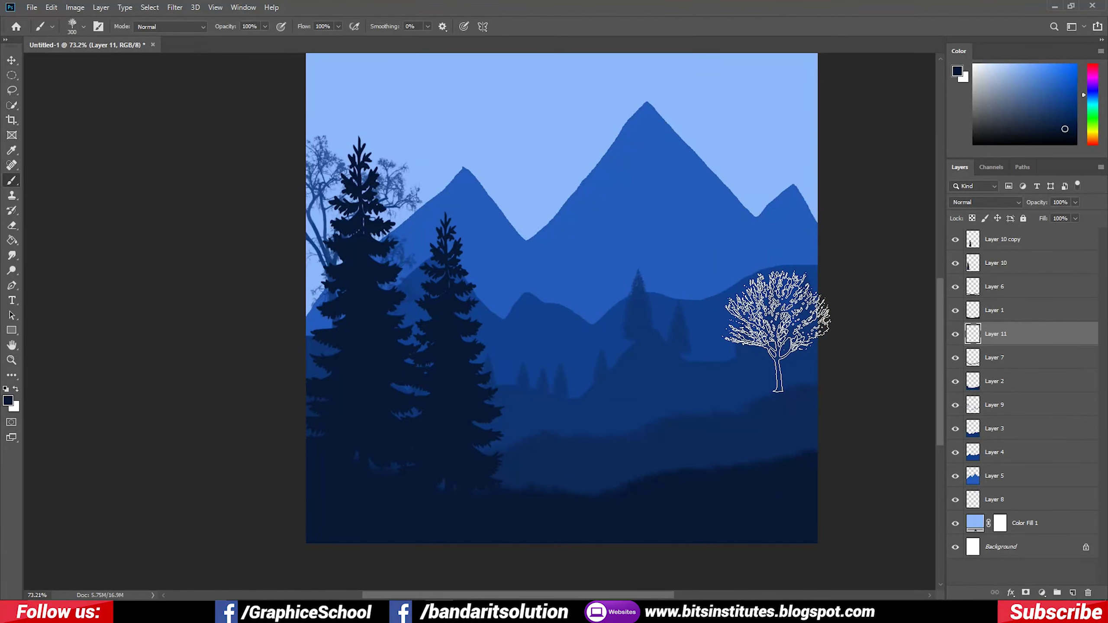
left_click(784, 397, "alt")
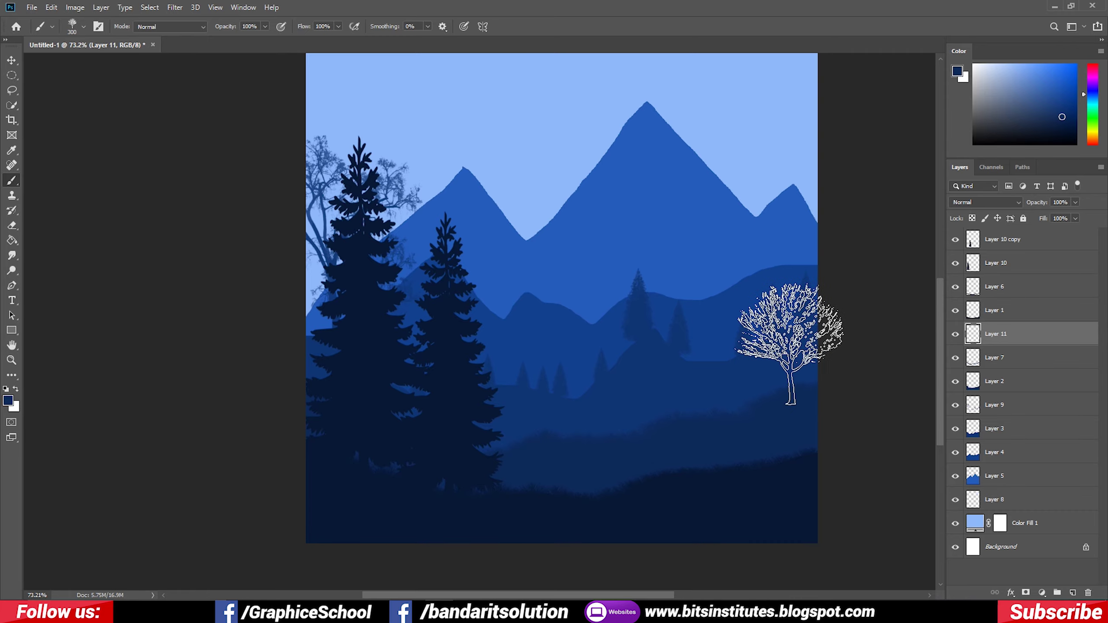
left_click(781, 332)
Stamp five small spruces across the midground hills with the Snow Tree brush, the lower ones at 175 px
key("bracketleft")
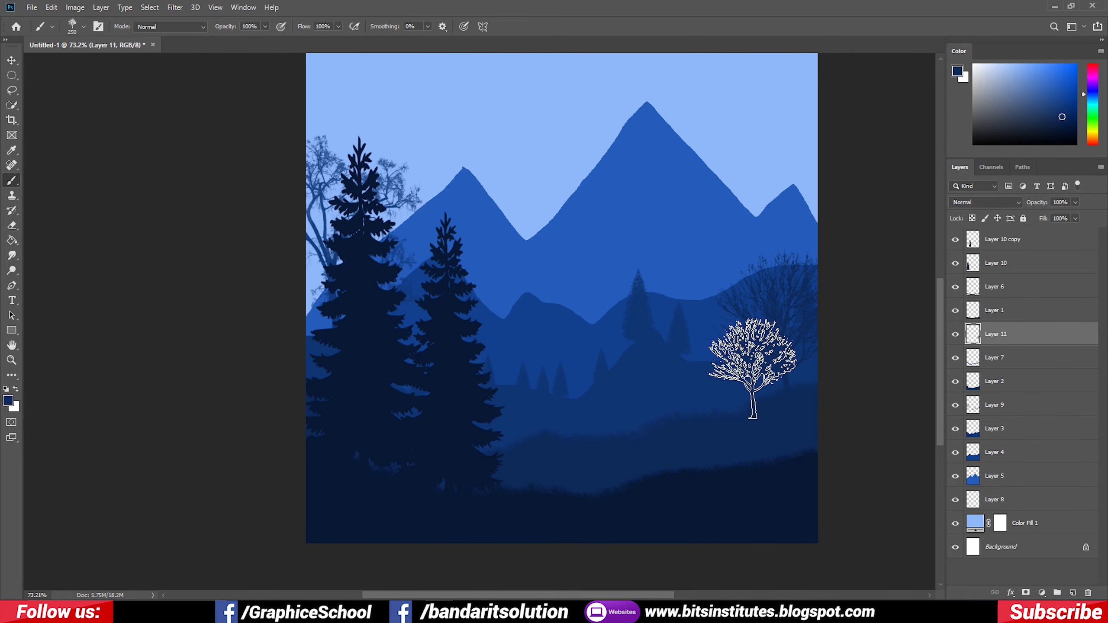
left_click(84, 28)
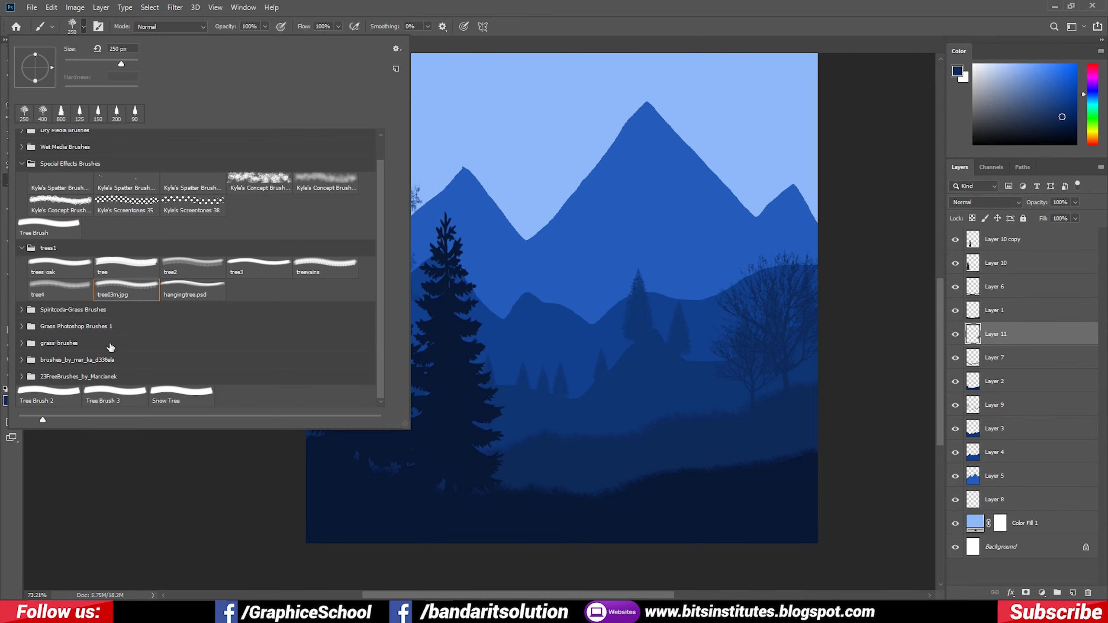
left_click(48, 226)
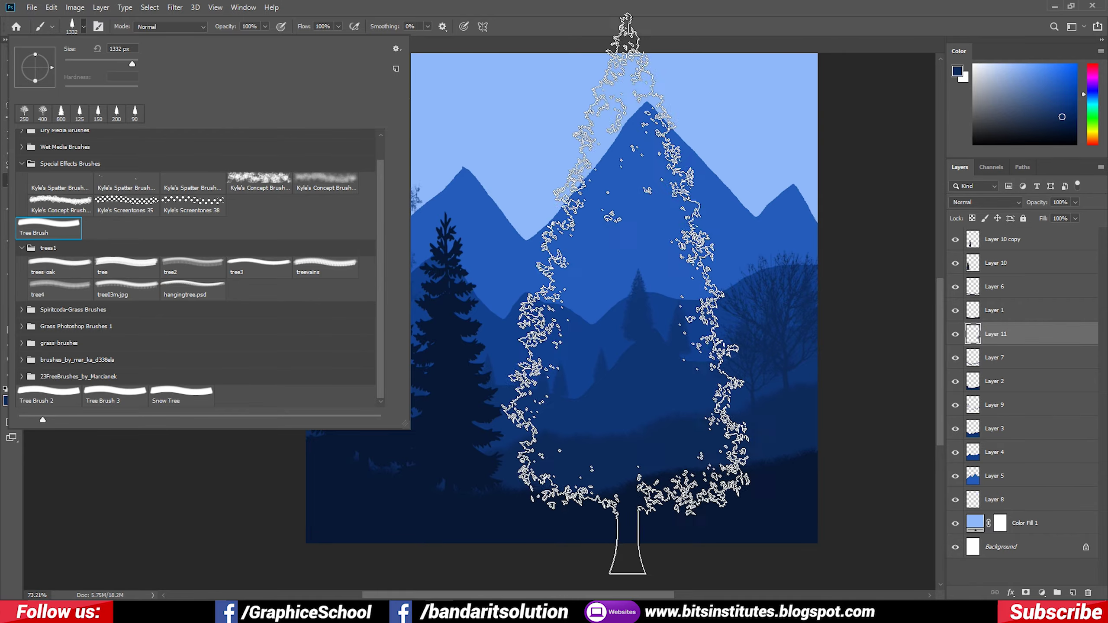
double_click(180, 395)
key("bracketleft")
key("bracketleft")
key("bracketleft")
key("bracketleft")
key("bracketleft")
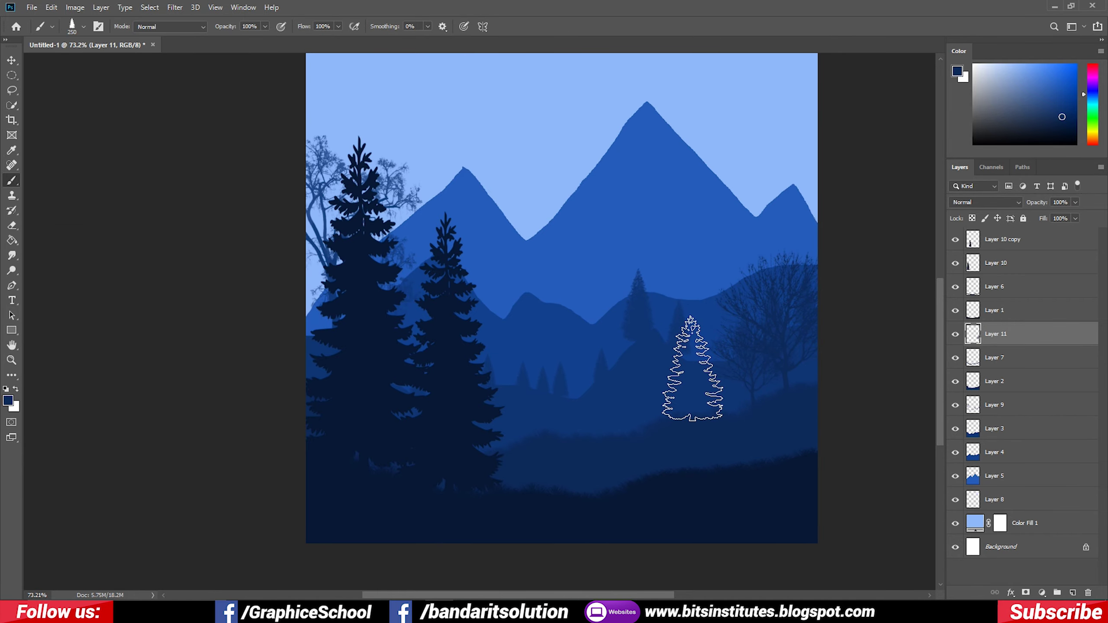
key("bracketleft")
key("bracketleft")
left_click(716, 381)
left_click(654, 392)
key("bracketleft")
key("bracketleft")
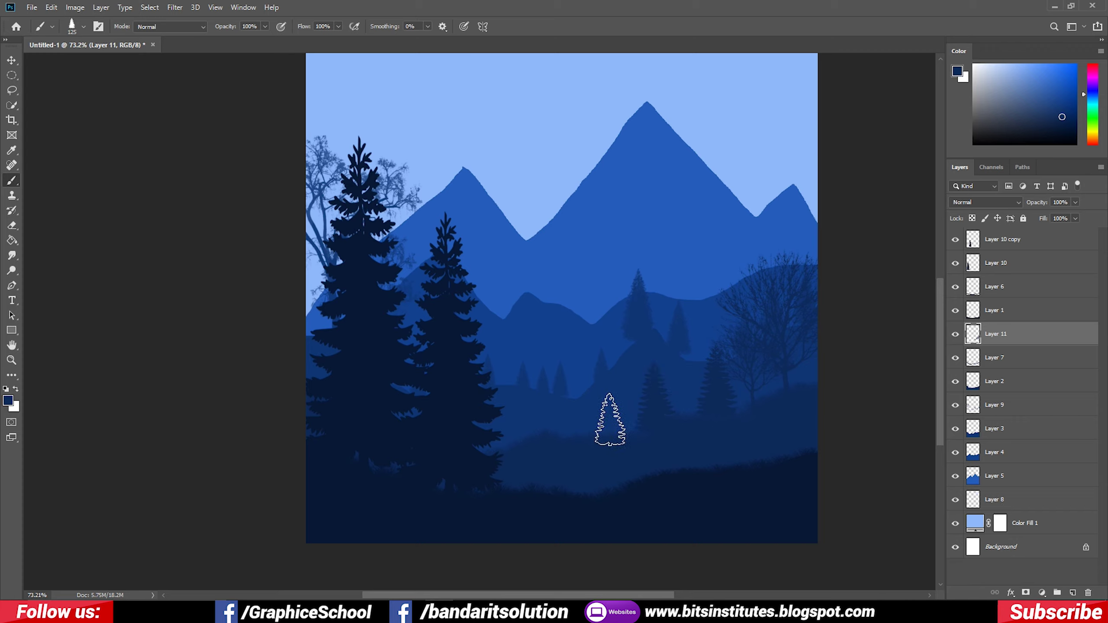
left_click(611, 421)
left_click(545, 423)
left_click(578, 419)
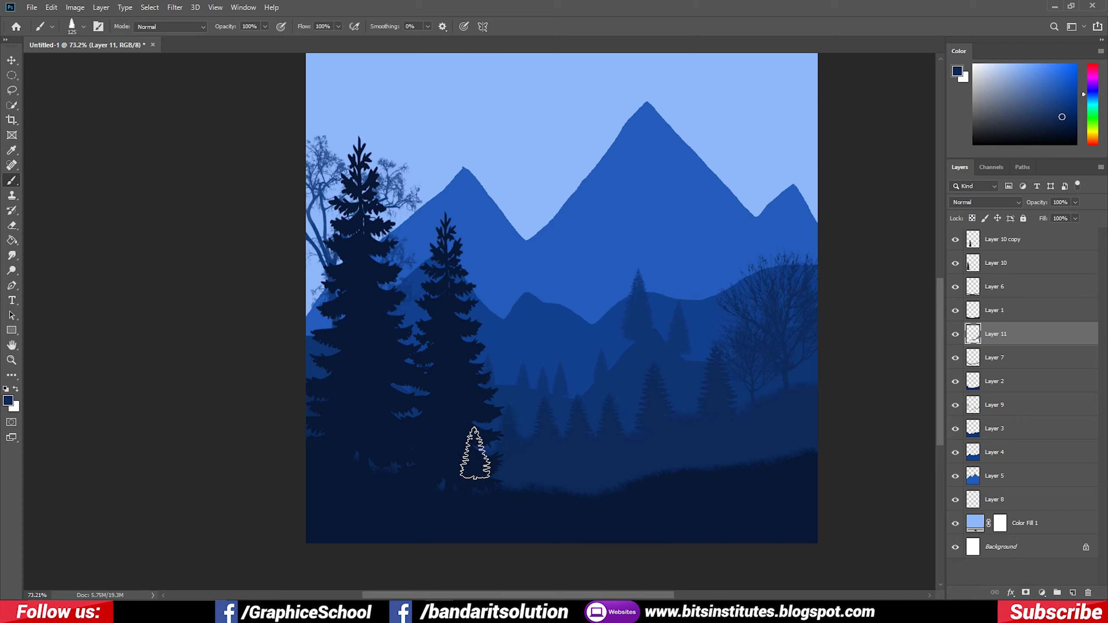
Duplicate the pine to the right edge, enlarge the copy to about 134%, and zoom out to 50%
left_click(6, 63)
left_click(461, 399)
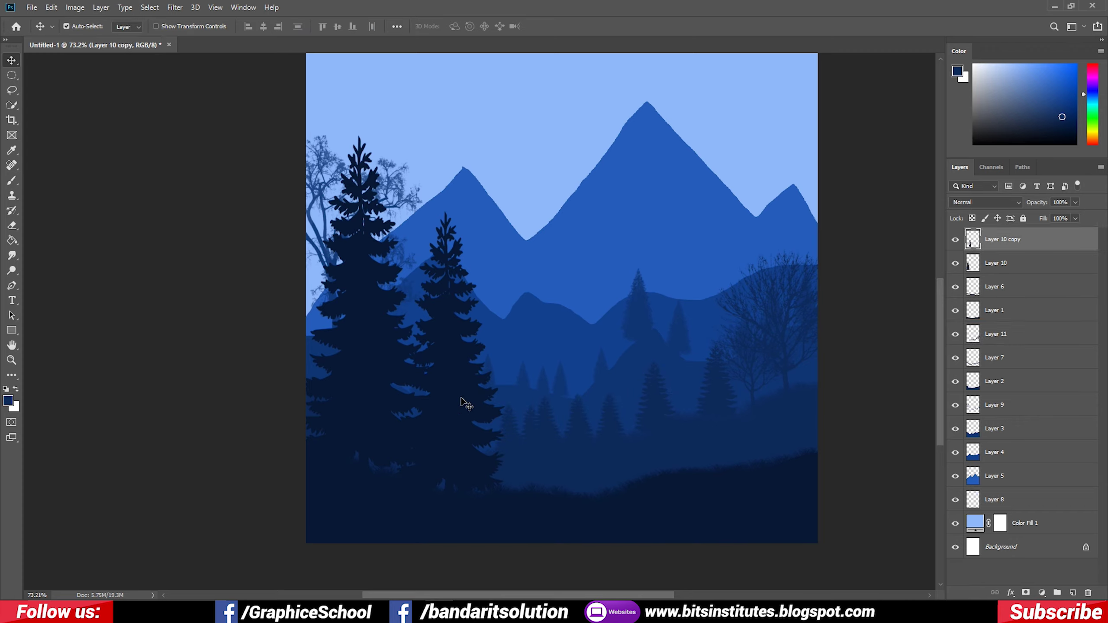
left_click_drag(462, 403, 804, 400)
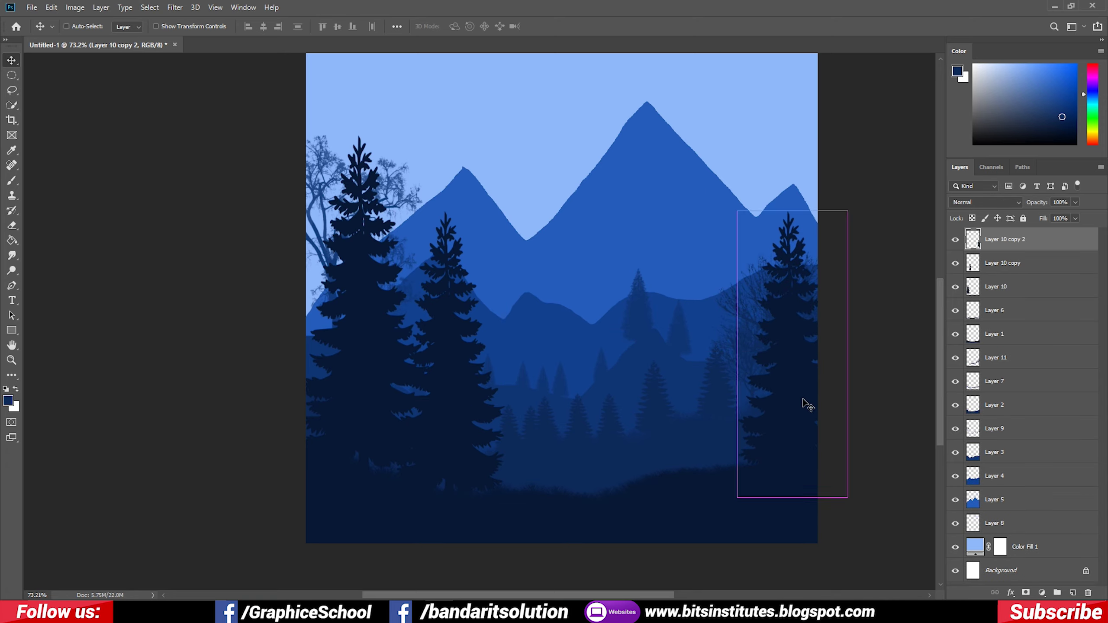
key("ctrl+t")
left_click_drag(736, 211, 717, 163)
left_click_drag(795, 445, 774, 368)
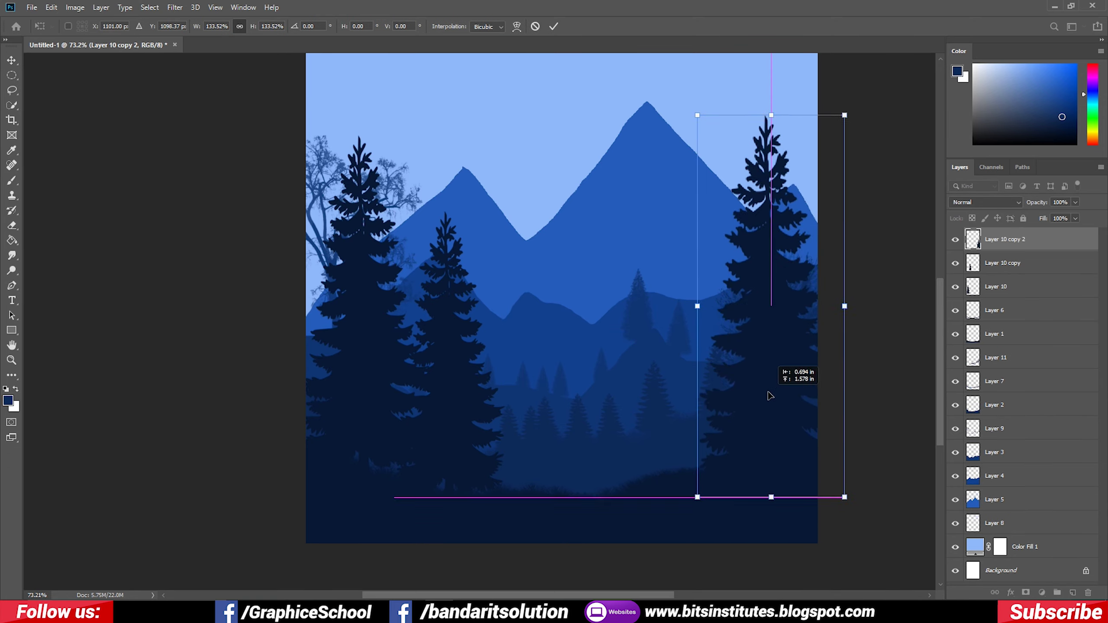
key("Return")
key("ctrl+minus")
key("ctrl+minus")
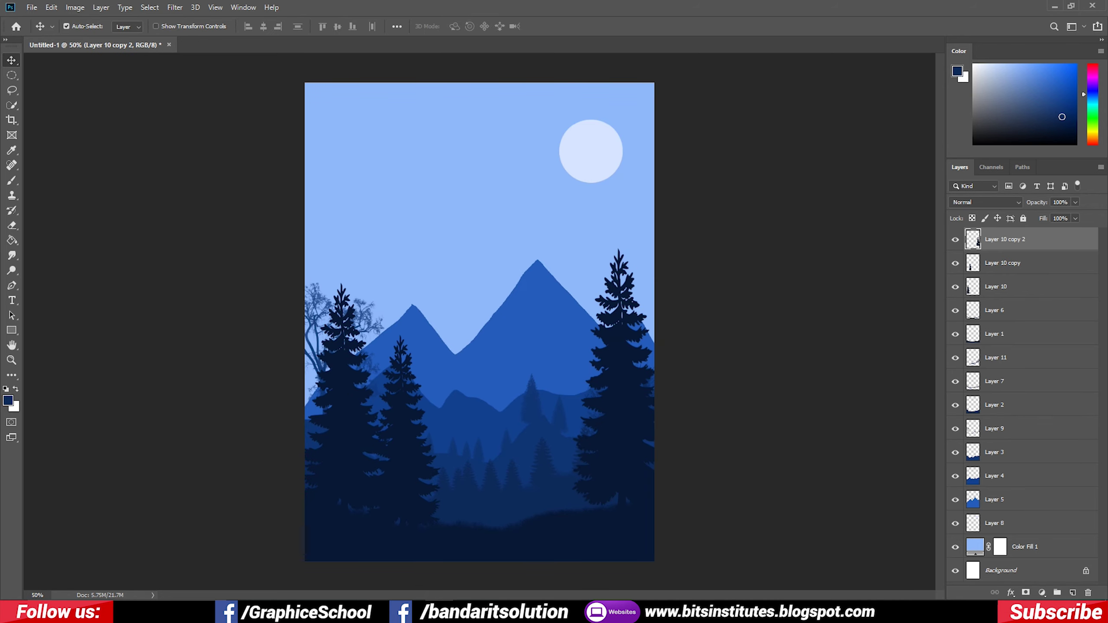
On a new layer, lasso a long cloud, fill it pale blue and flatten it vertically
left_click(1073, 593)
key("l")
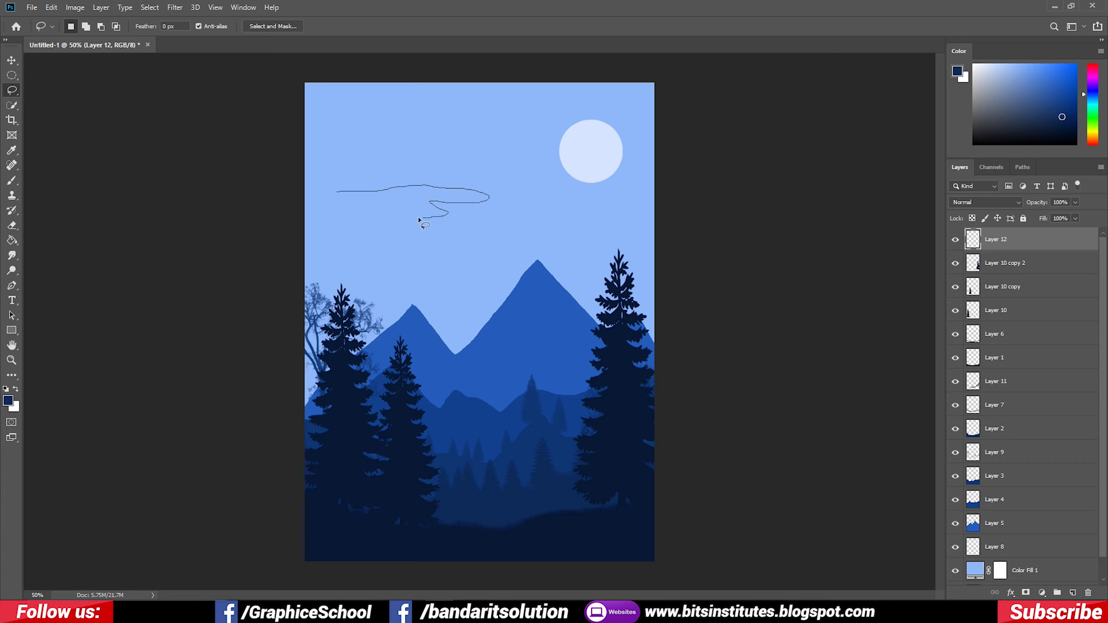
left_click_drag(320, 215, 342, 196)
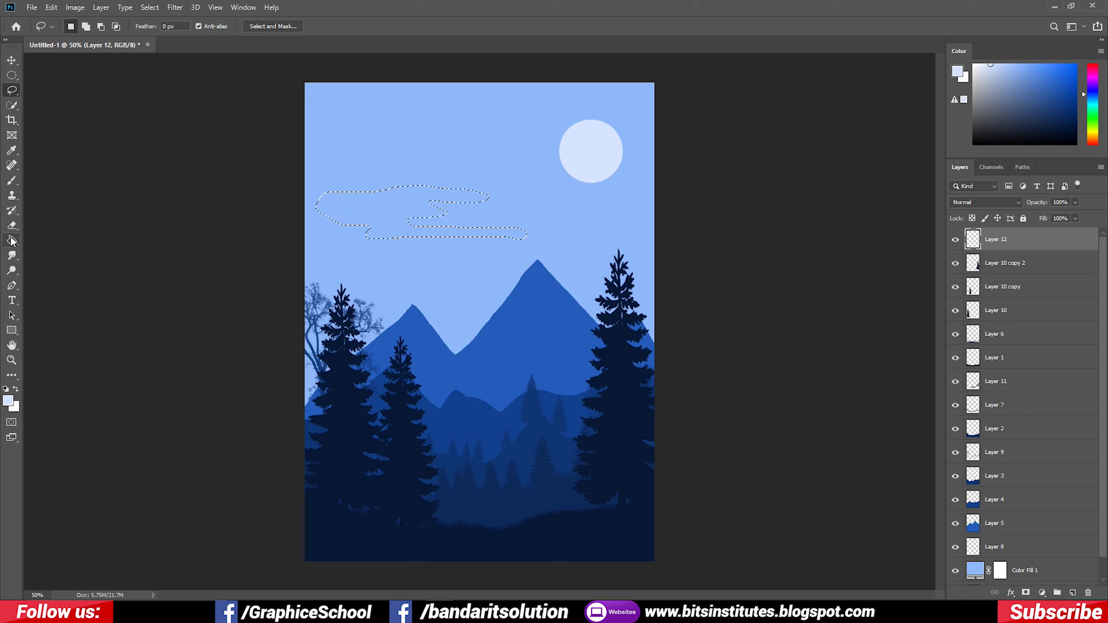
key("g")
left_click(377, 213)
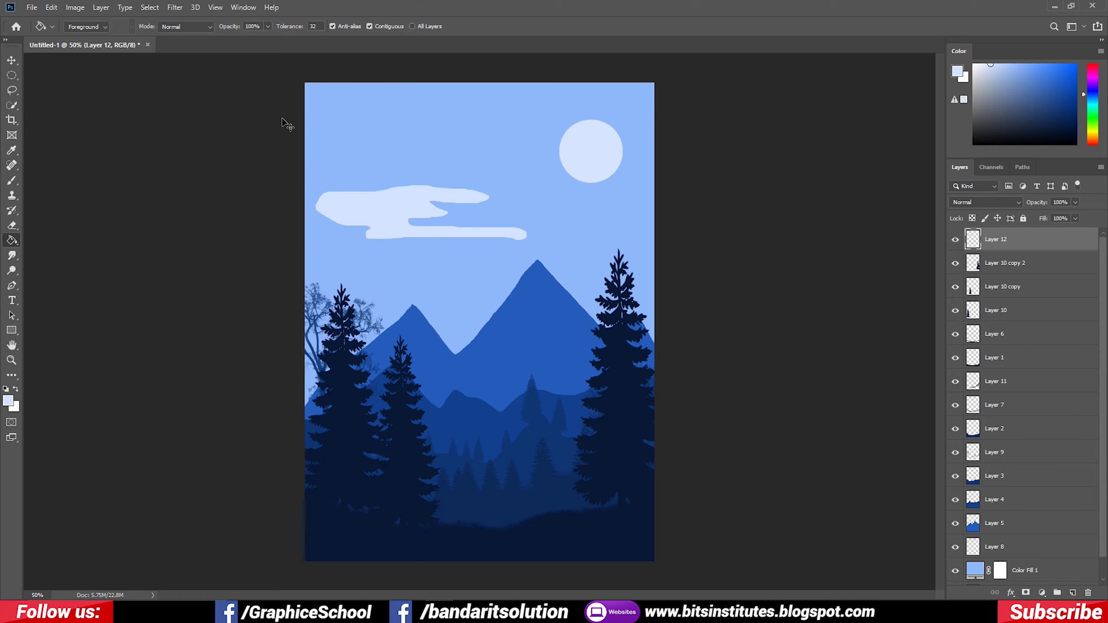
key("ctrl+t")
mouse_move(421, 239)
left_mouse_down()
mouse_move(419, 216)
mouse_move(350, 205)
left_mouse_up()
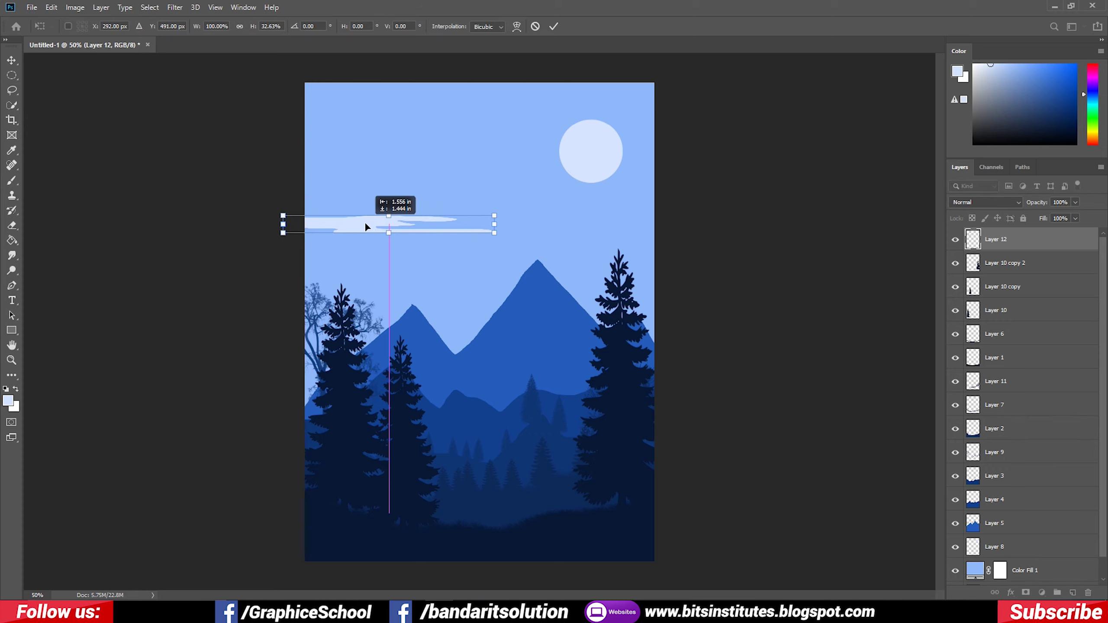
key("Return")
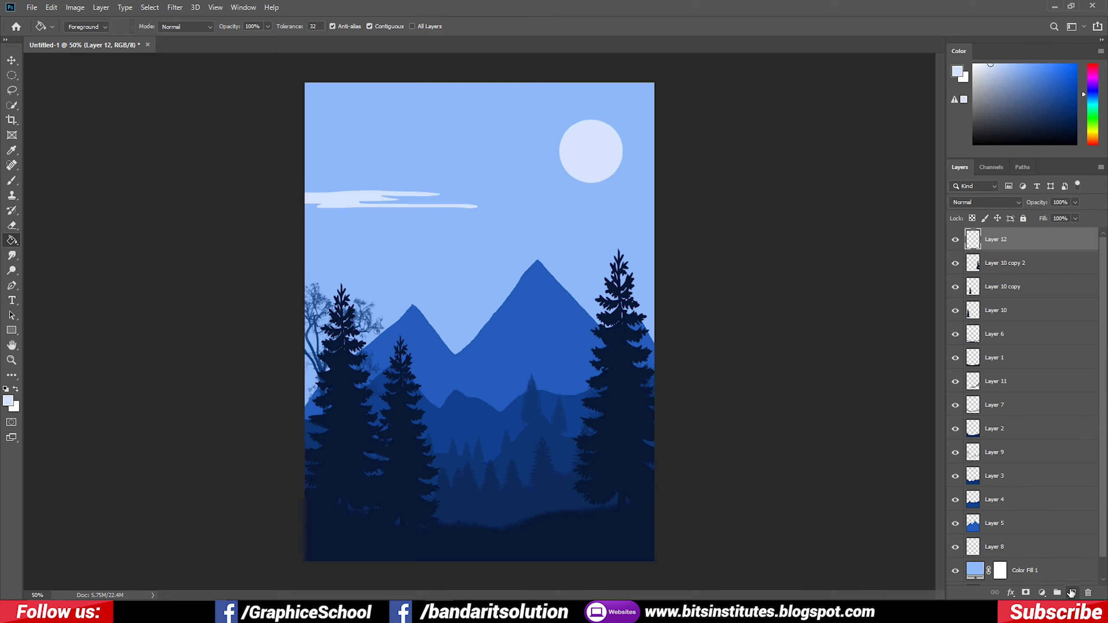
On another new layer, make a second pale cloud flattened to half its height
left_click(1071, 592)
key("l")
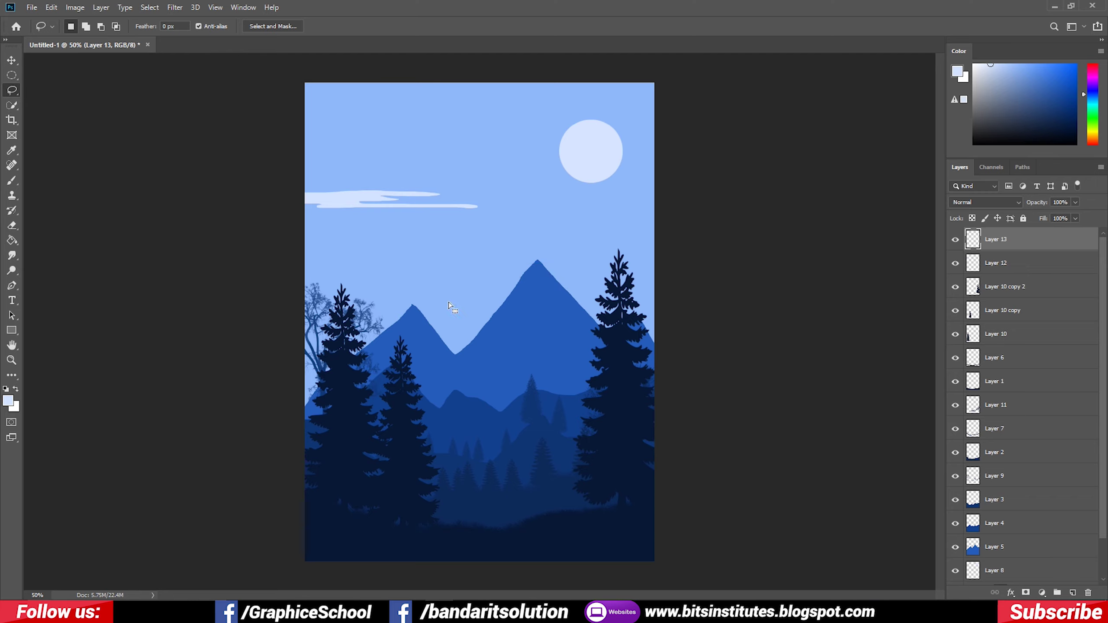
key("g")
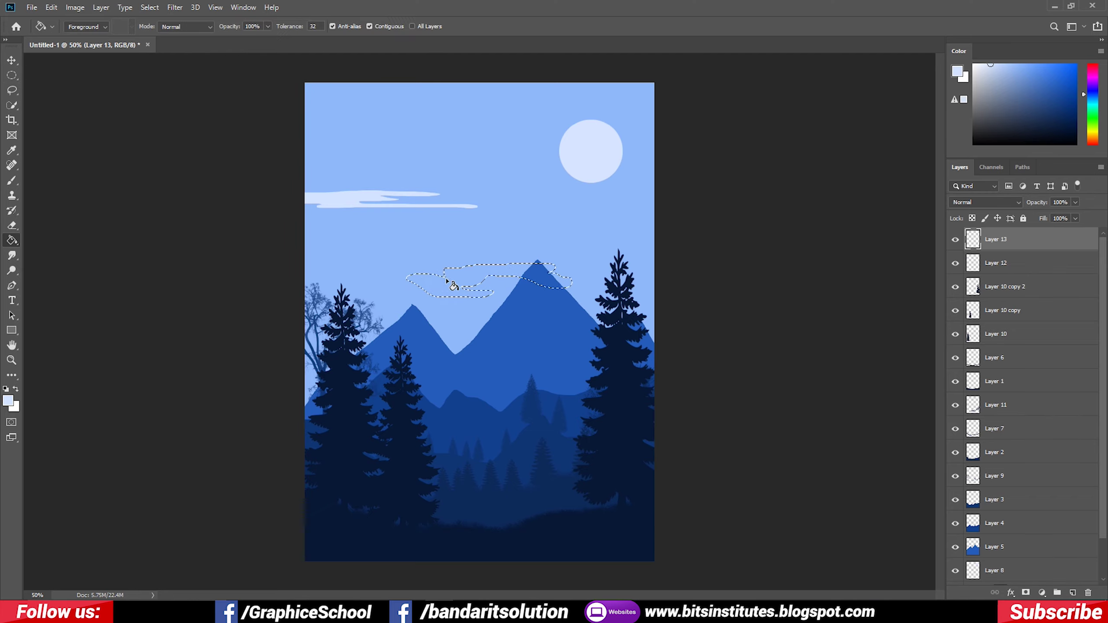
left_click(452, 280)
key("v")
key("ctrl+t")
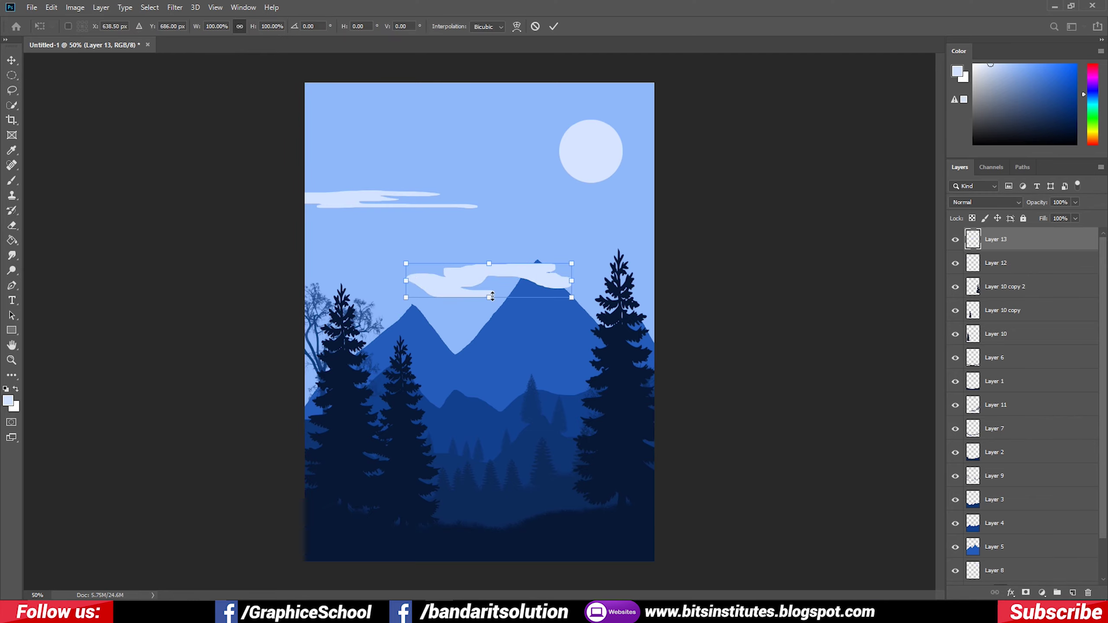
mouse_move(491, 297)
left_mouse_down()
mouse_move(492, 280)
mouse_move(468, 284)
left_mouse_up()
key("Return")
On a new layer, lasso and fill a pale cloud, then squash it vertically
left_click(1072, 592)
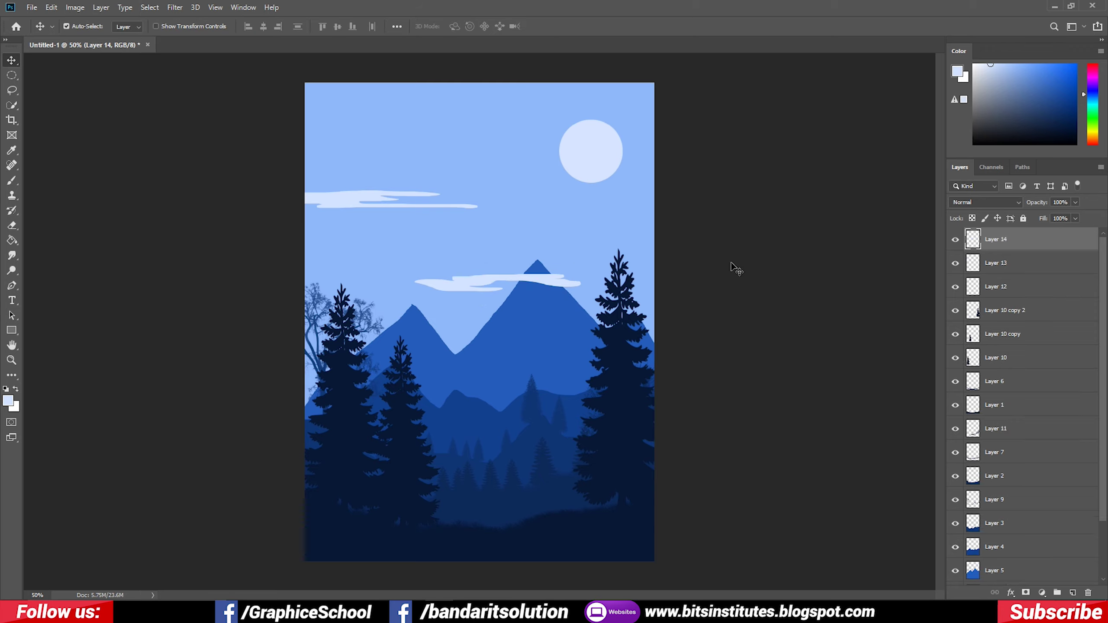
left_click(10, 92)
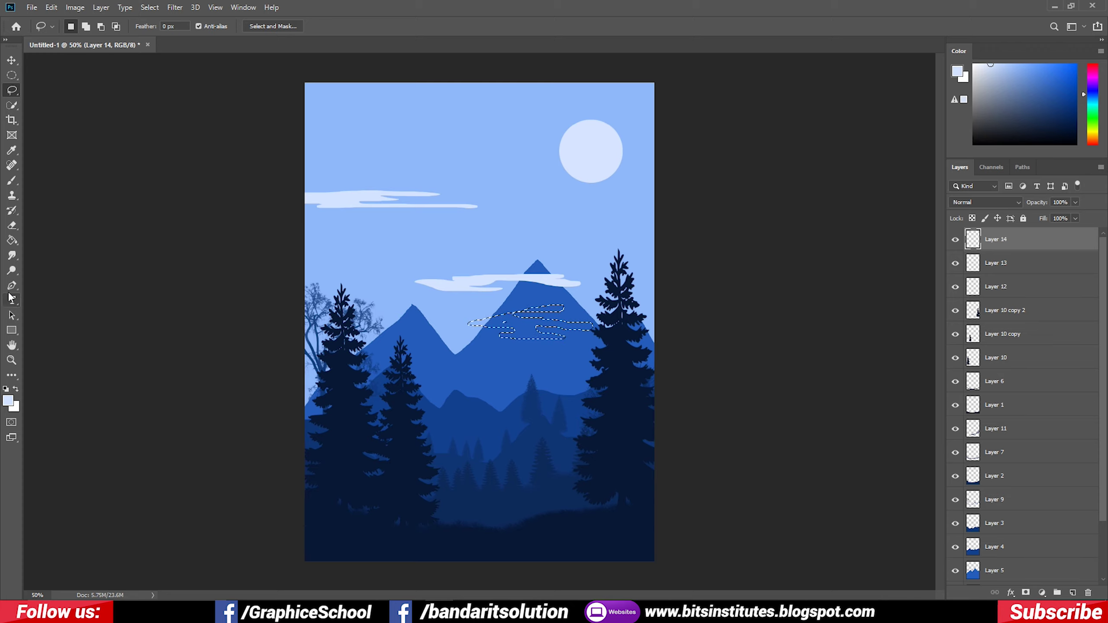
left_click(12, 241)
left_click(514, 379)
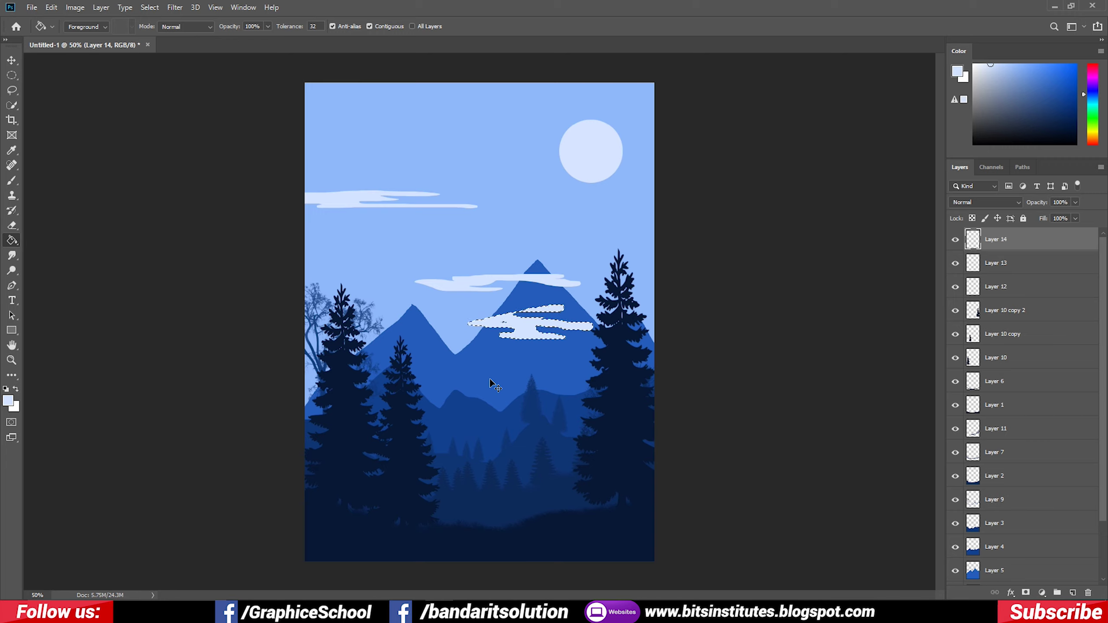
key("ctrl+t")
mouse_move(530, 340)
left_mouse_down()
mouse_move(536, 319)
mouse_move(386, 315)
left_mouse_up()
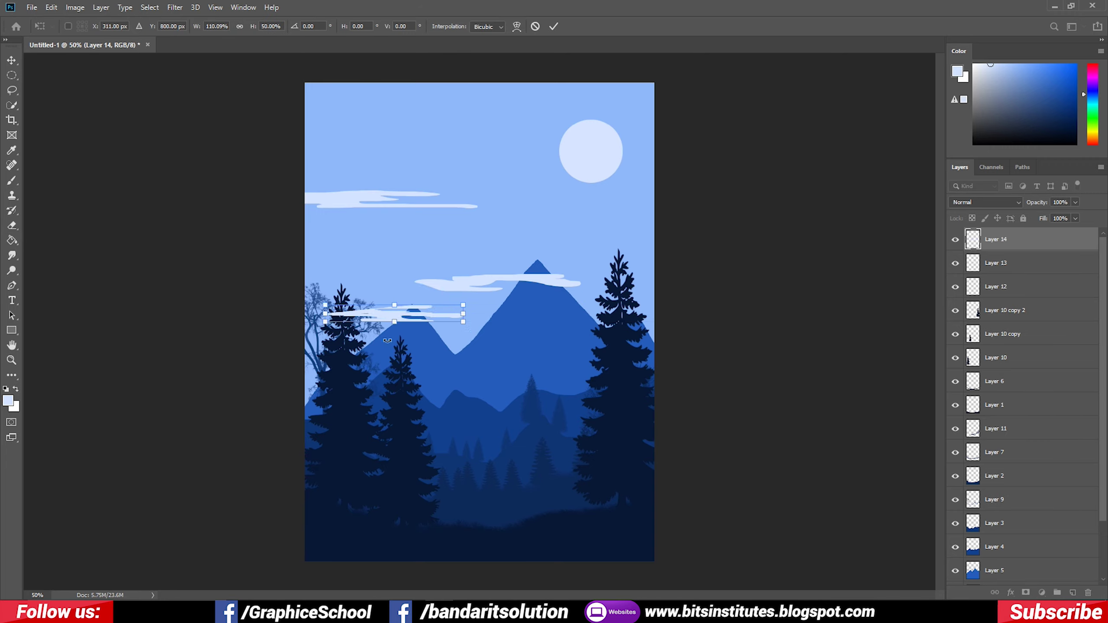
key("Return")
Move the thin cloud's layer below the tree layers
left_click(11, 61)
left_click(351, 399)
left_click(436, 355)
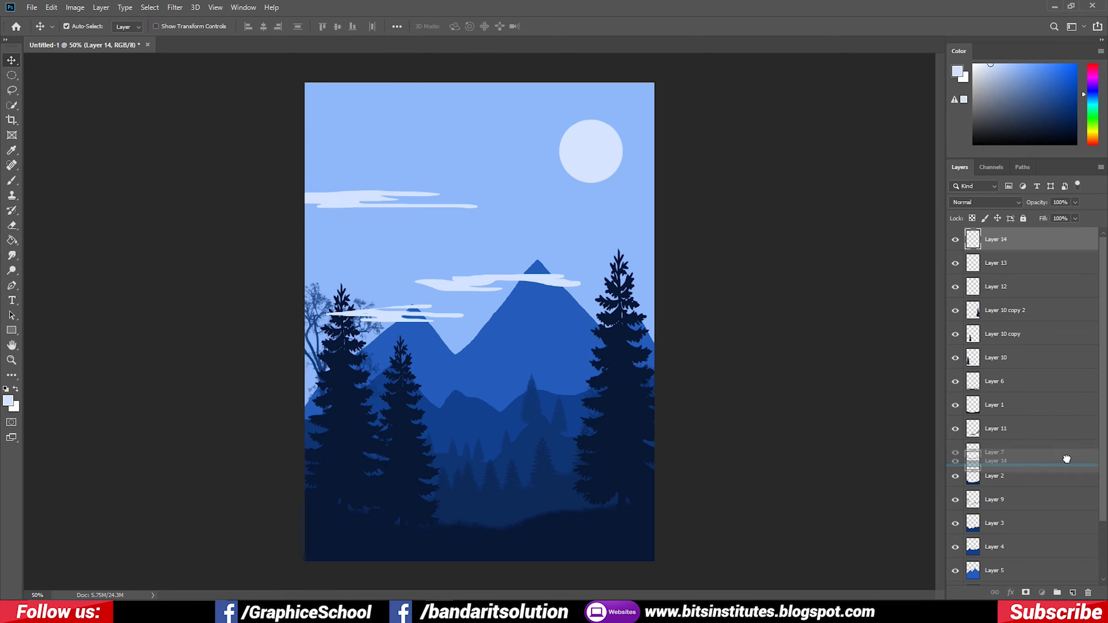
mouse_move(1053, 240)
left_mouse_down()
mouse_move(1062, 486)
mouse_move(1043, 511)
left_mouse_up()
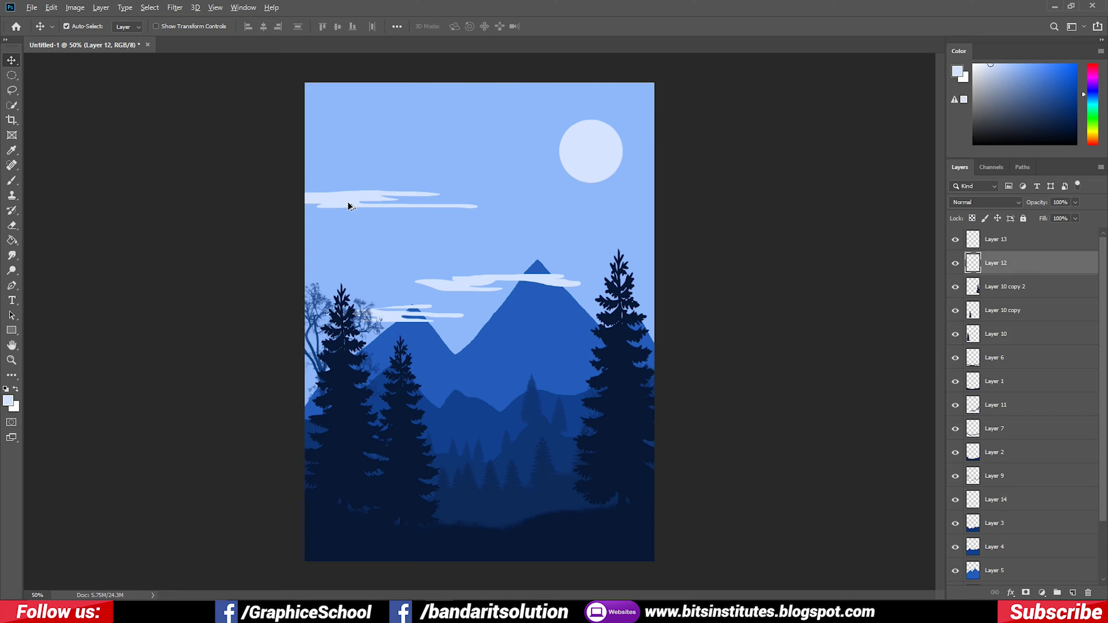
Copy the upper-left sky cloud higher up, shrink it and flip it horizontally
mouse_move(348, 201)
left_mouse_down()
mouse_move(628, 229)
mouse_move(410, 125)
left_mouse_up()
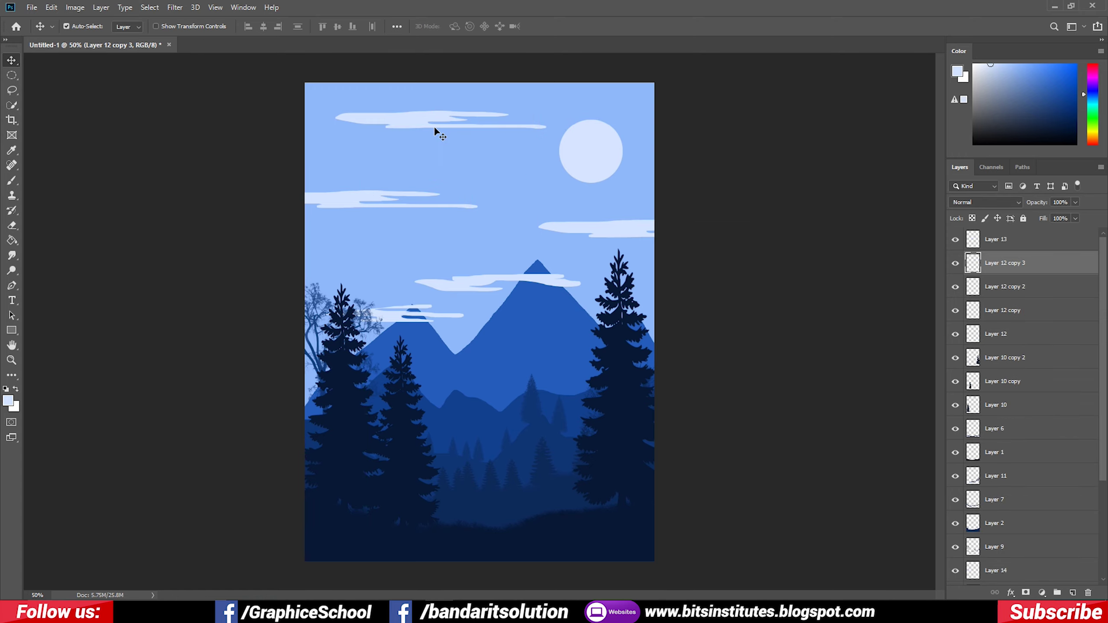
key("ctrl+t")
mouse_move(544, 127)
left_mouse_down()
mouse_move(493, 124)
mouse_move(487, 152)
left_mouse_up()
right_click(453, 117)
left_click(502, 262)
key("Return")
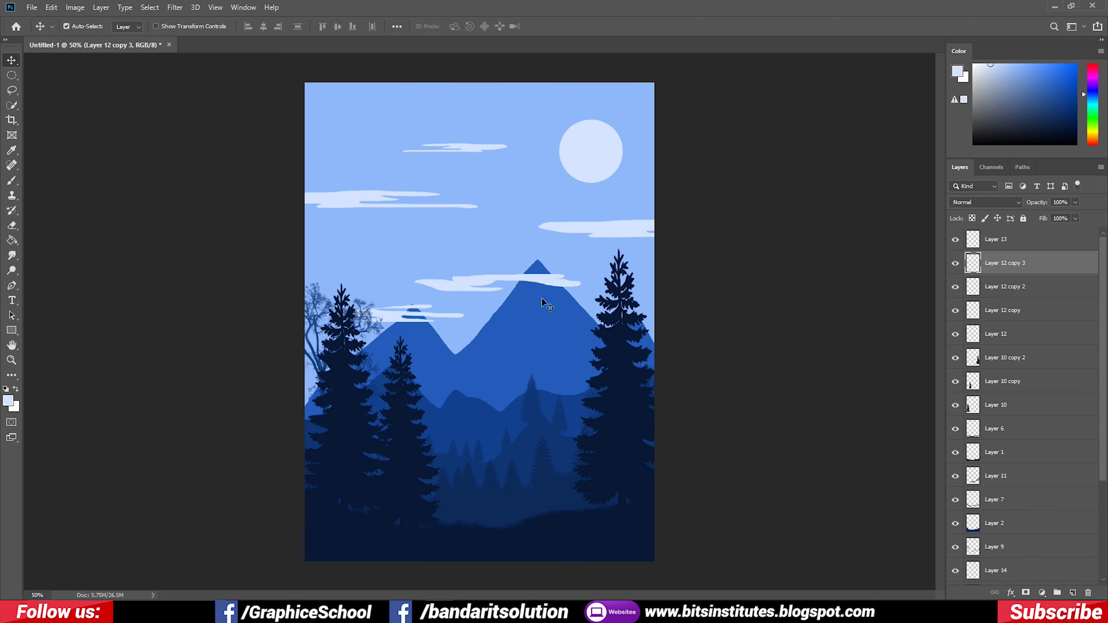
Duplicate the right pine, shrink the copy to about 60% and place it in the right midground
scroll(628, 388, "up", 2)
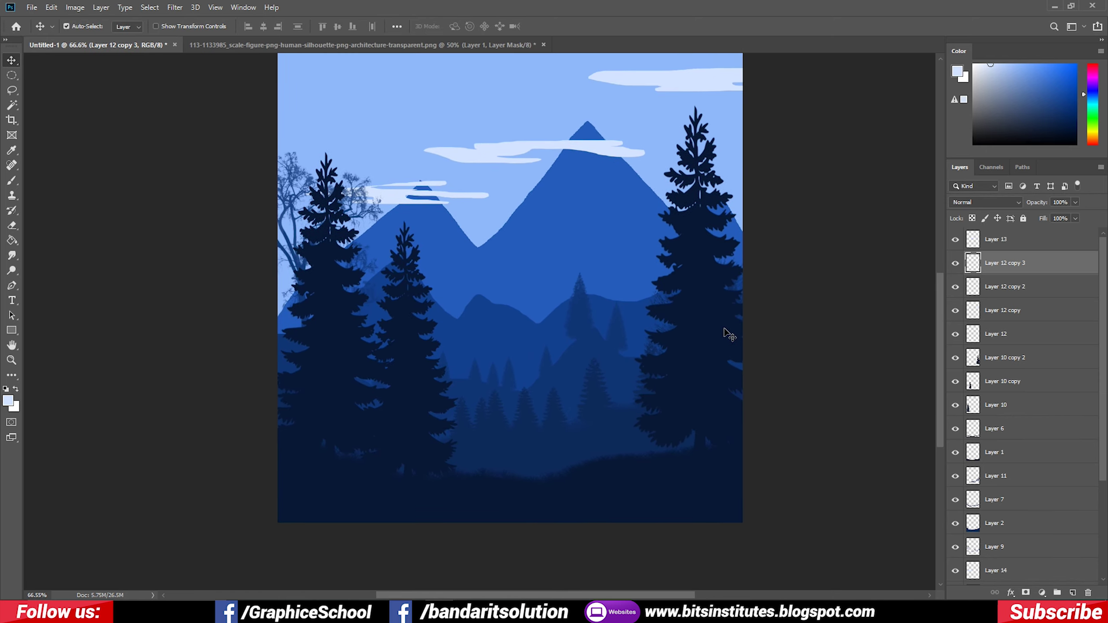
left_click(724, 334)
left_click_drag(720, 330, 551, 353)
key("ctrl+t")
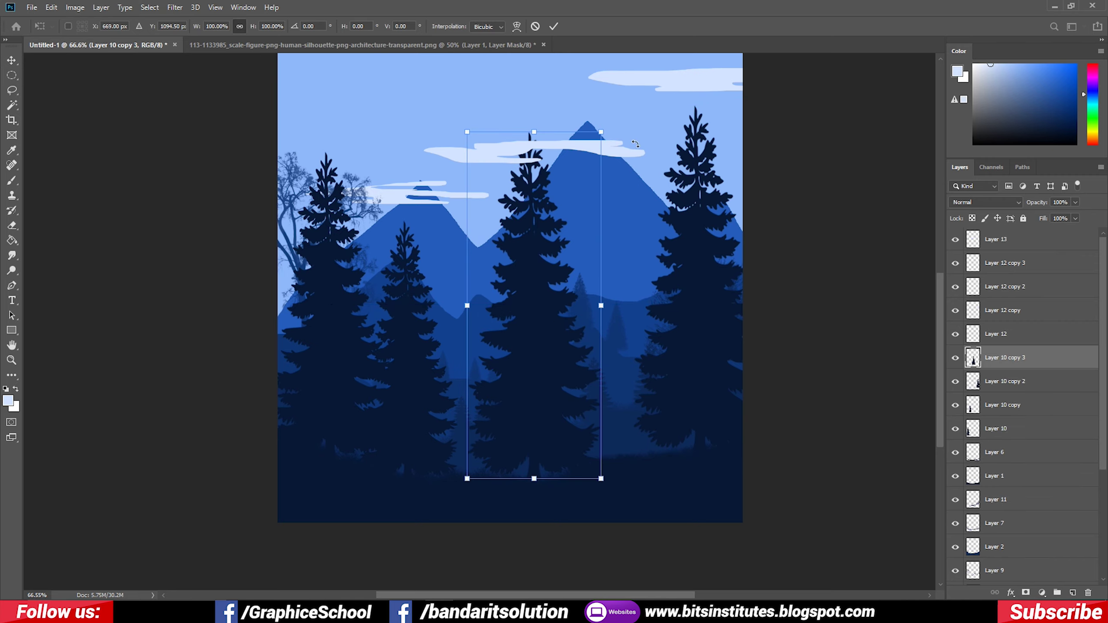
left_click_drag(600, 132, 573, 201)
mouse_move(547, 337)
left_mouse_down()
mouse_move(627, 412)
mouse_move(642, 407)
mouse_move(627, 373)
left_mouse_up()
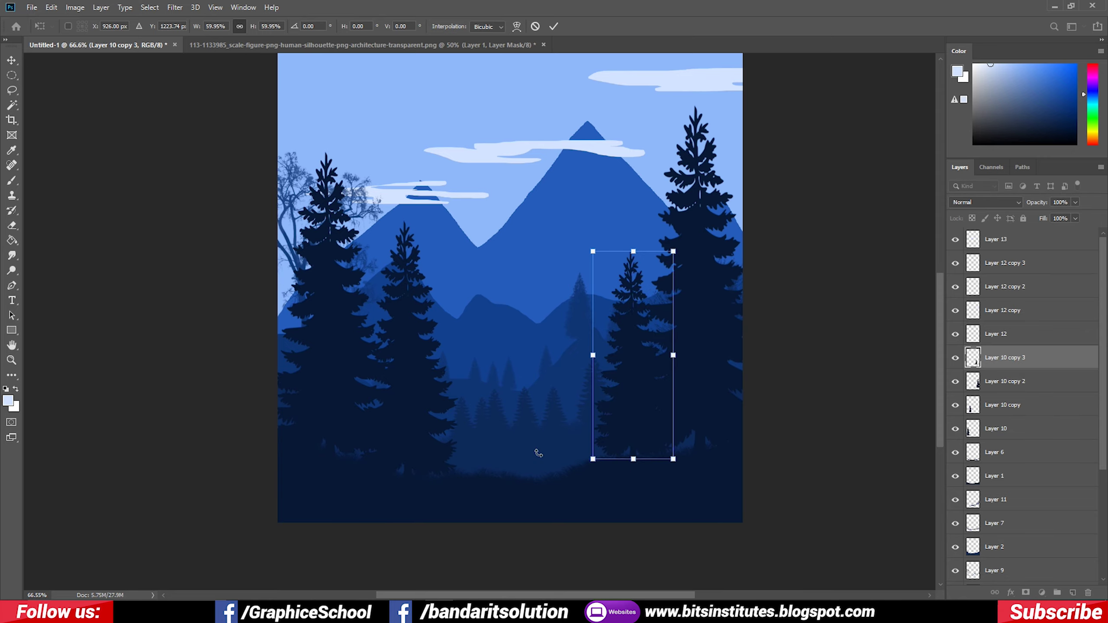
key("Return")
left_click(297, 80)
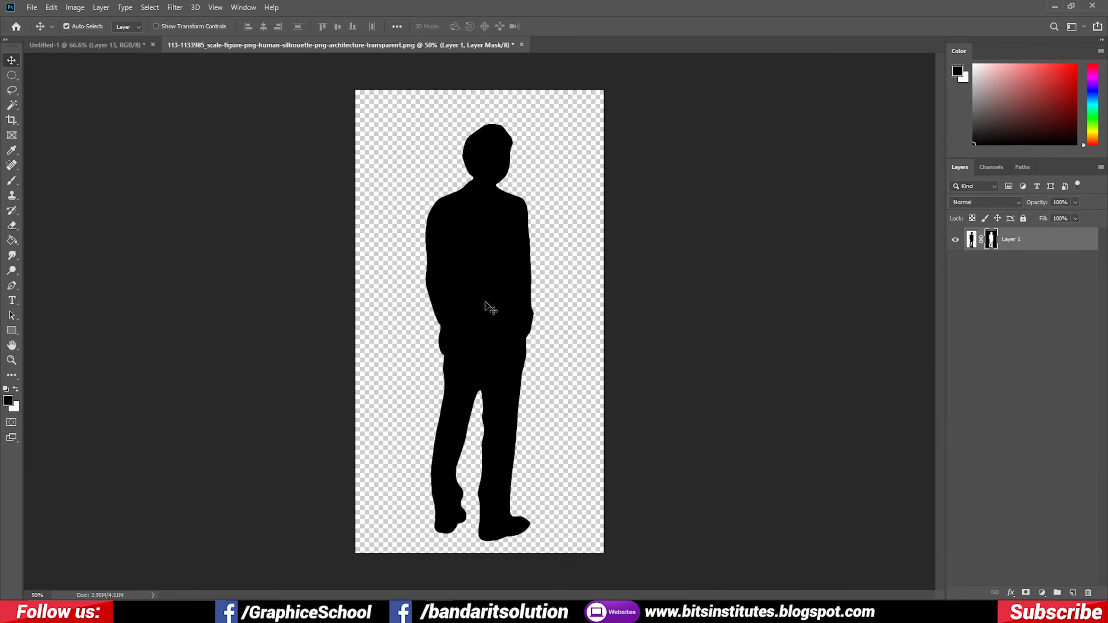
Drag the person silhouette from the PNG into the landscape, shrink it to about a third, and lower it onto the ground
left_click(322, 45)
mouse_move(484, 306)
left_mouse_down()
mouse_move(183, 63)
mouse_move(467, 345)
left_mouse_up()
key("ctrl+t")
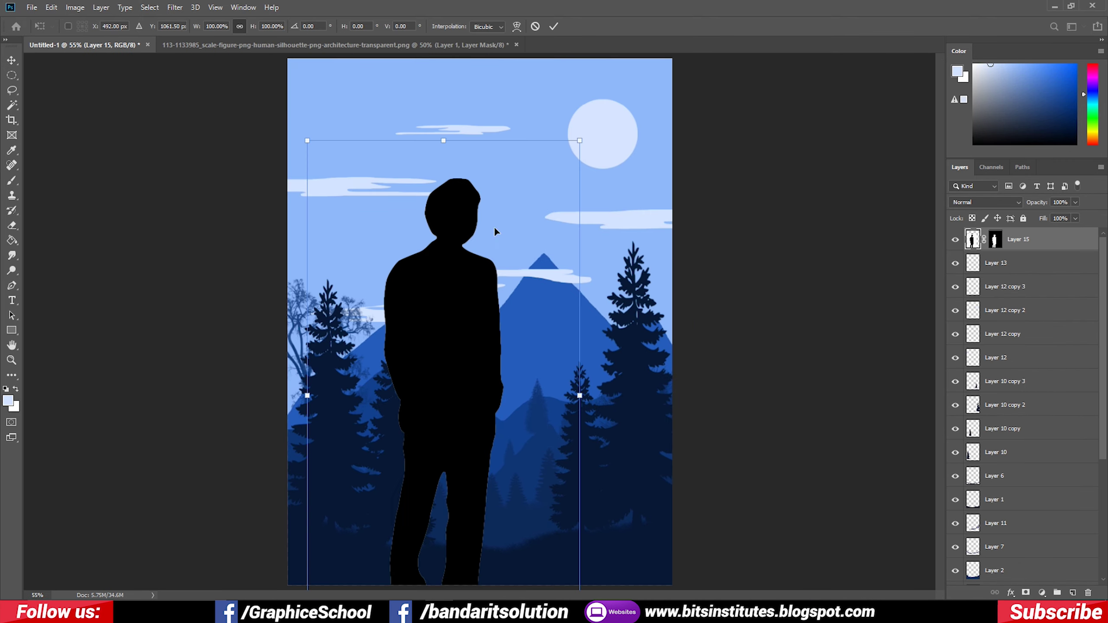
left_click_drag(576, 141, 539, 217)
left_click_drag(467, 418, 508, 413)
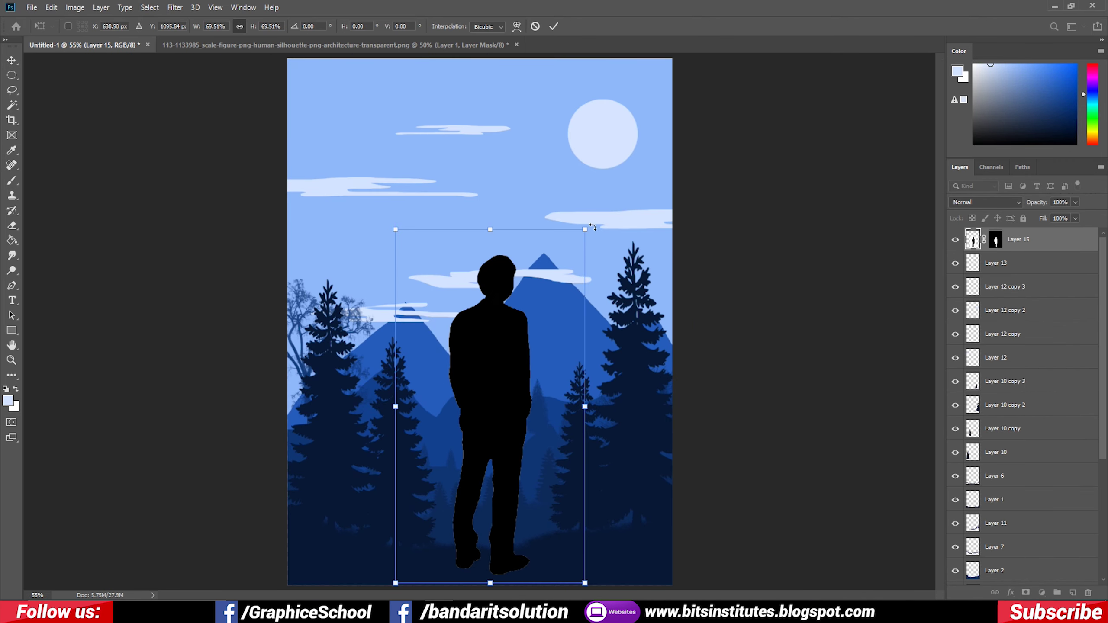
left_click_drag(585, 228, 537, 321)
scroll(593, 422, "up", 3)
scroll(569, 353, "down", 3)
scroll(569, 352, "left", 2)
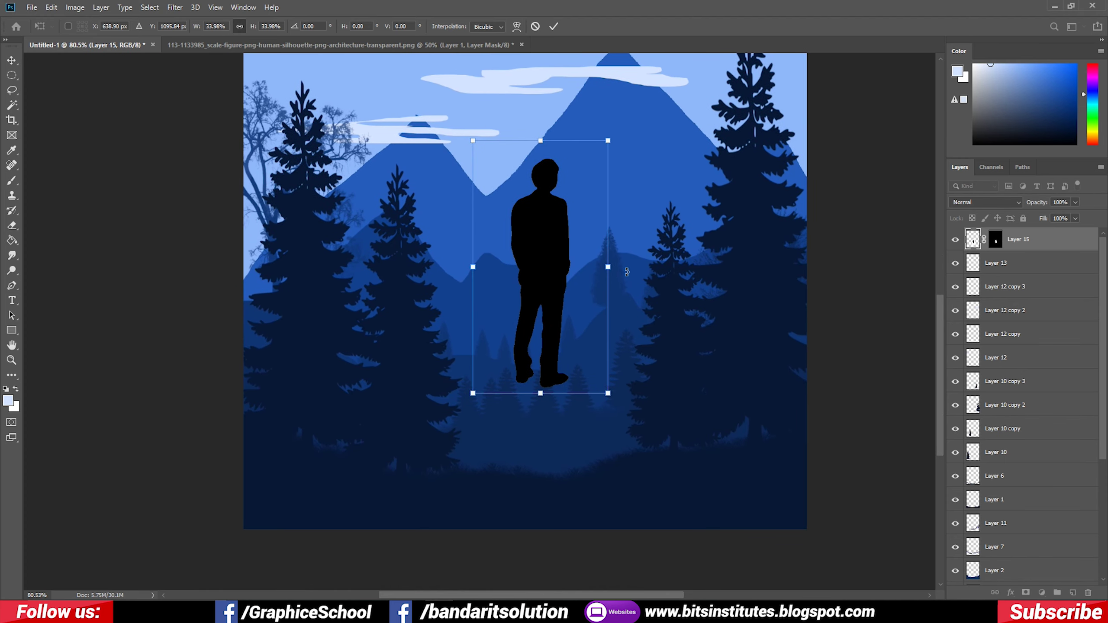
key("Return")
left_click_drag(534, 257, 525, 372)
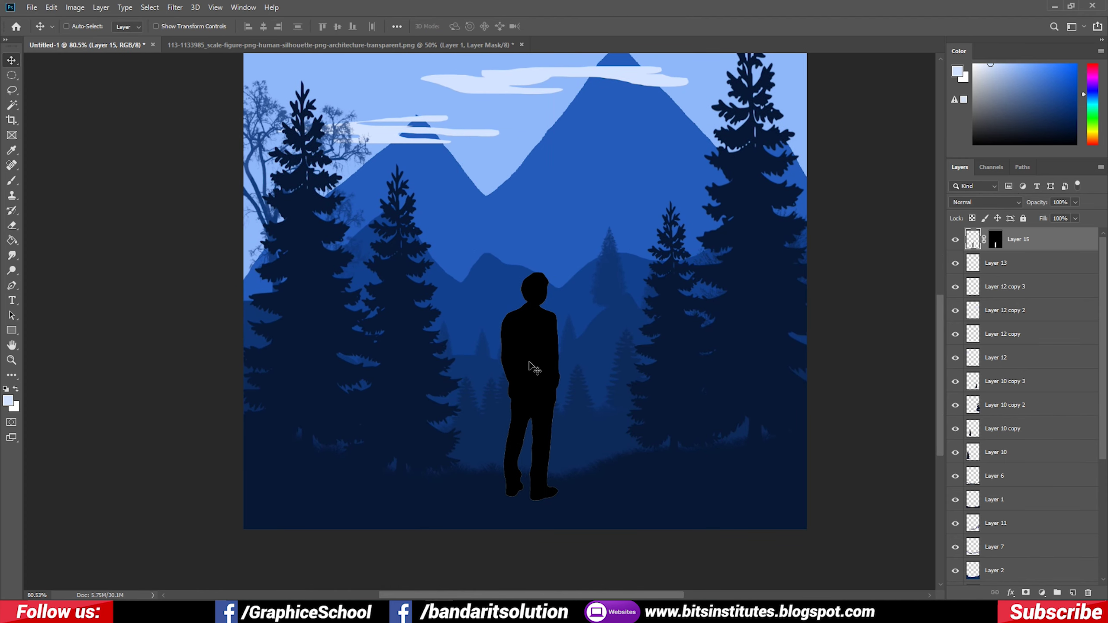
Flip the silhouette horizontally and nudge it slightly right in the central clearing
key("ctrl+t")
right_click(525, 364)
left_click(580, 502)
left_click_drag(530, 377, 553, 374)
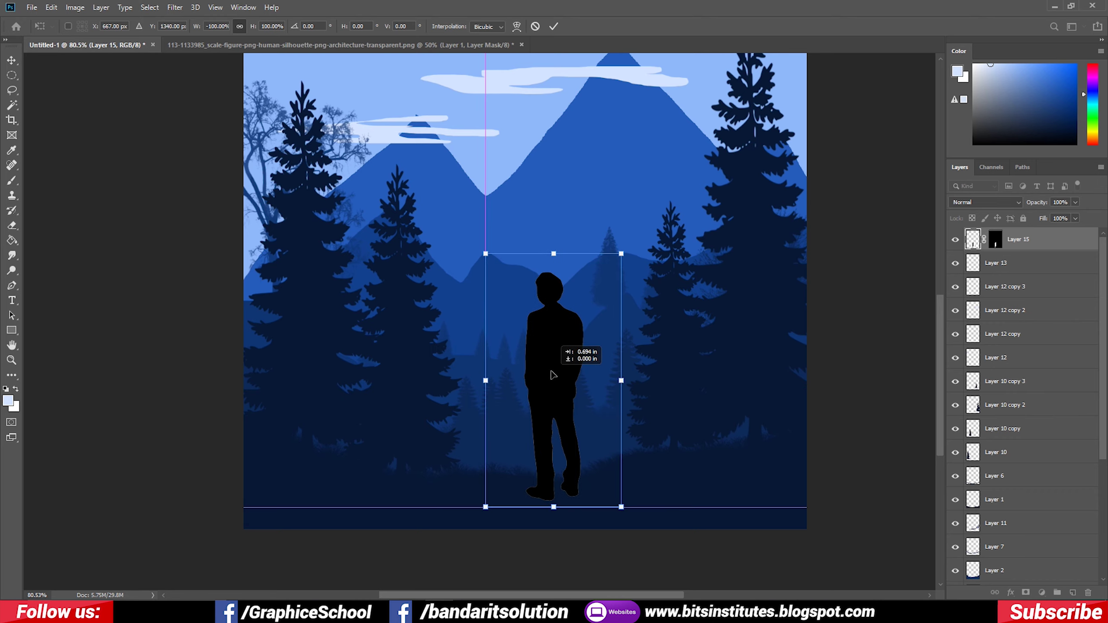
key("Return")
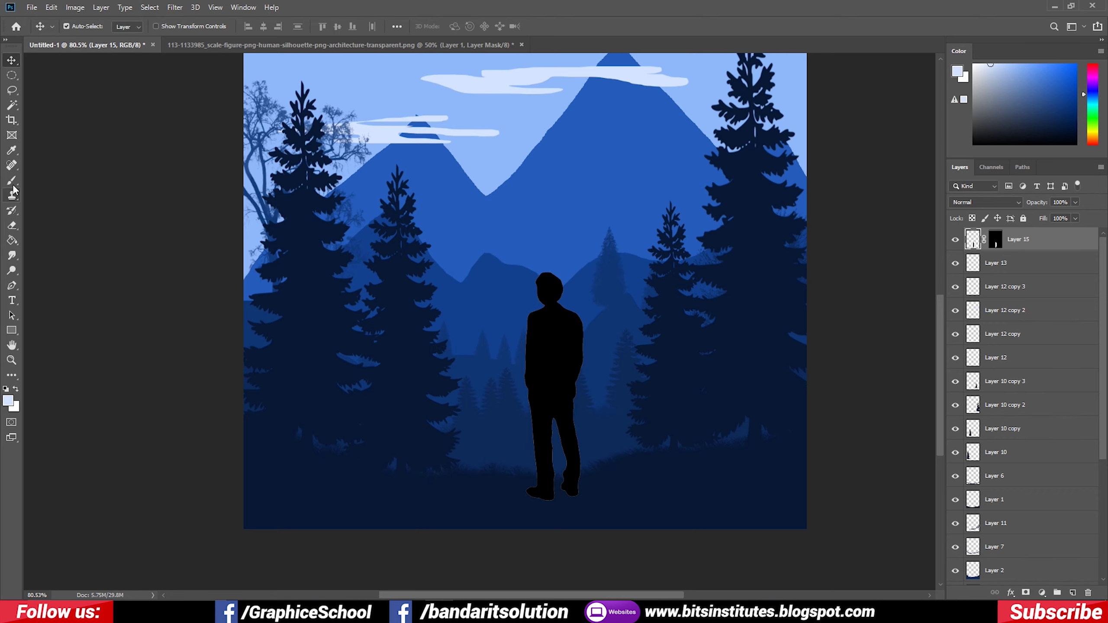
left_click(13, 187)
Select the Soft Round brush from the General Brushes set
left_click(83, 26)
scroll(56, 148, "up", 2)
left_click(21, 227)
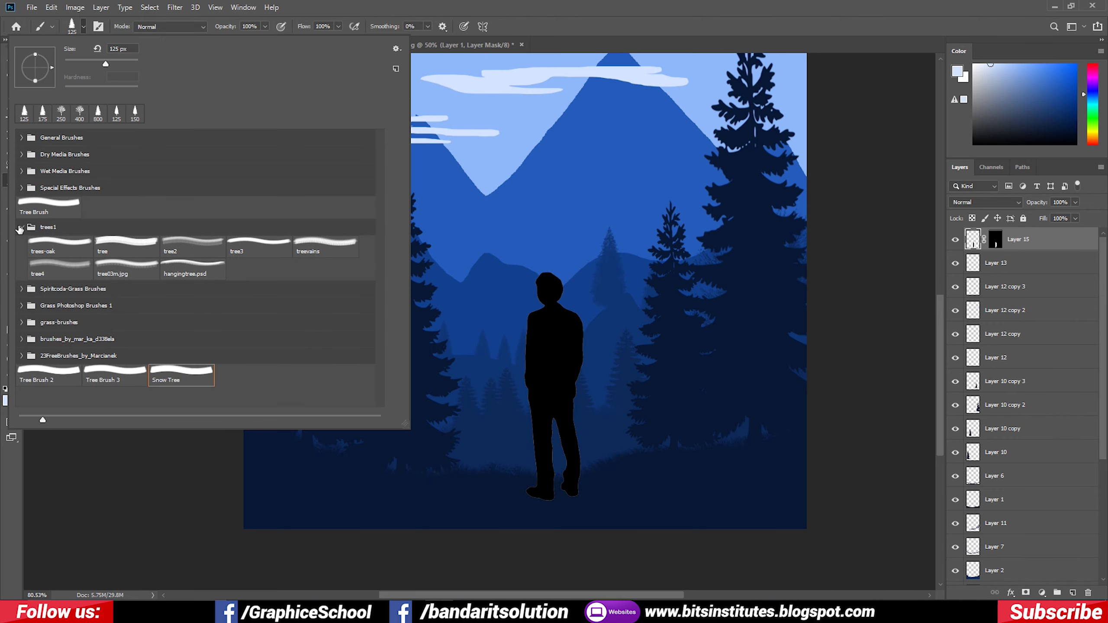
scroll(21, 183, "up", 2)
left_click(21, 137)
left_click(50, 153)
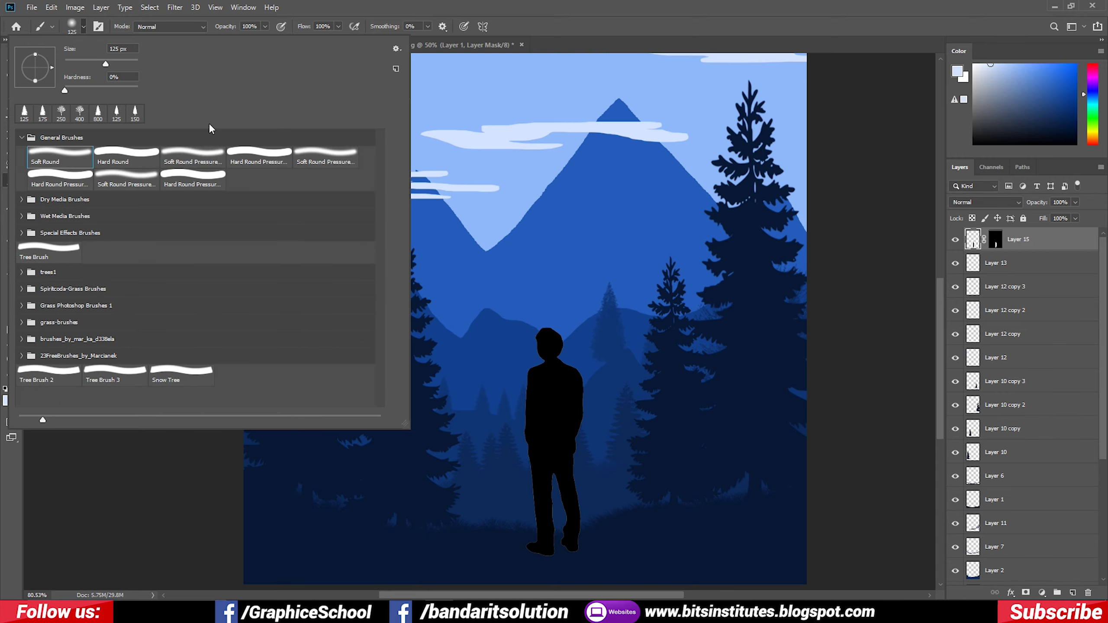
left_click(574, 5)
scroll(503, 471, "down", 3)
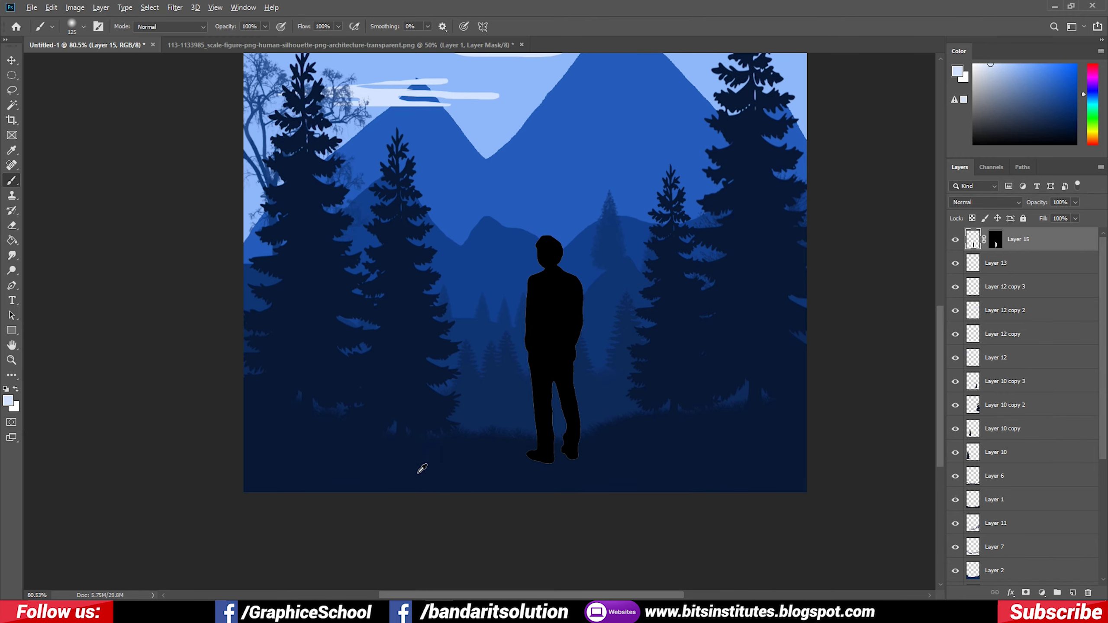
Sample dark navy from the ground, paint over the silhouette, and deselect
left_click(421, 470, "alt")
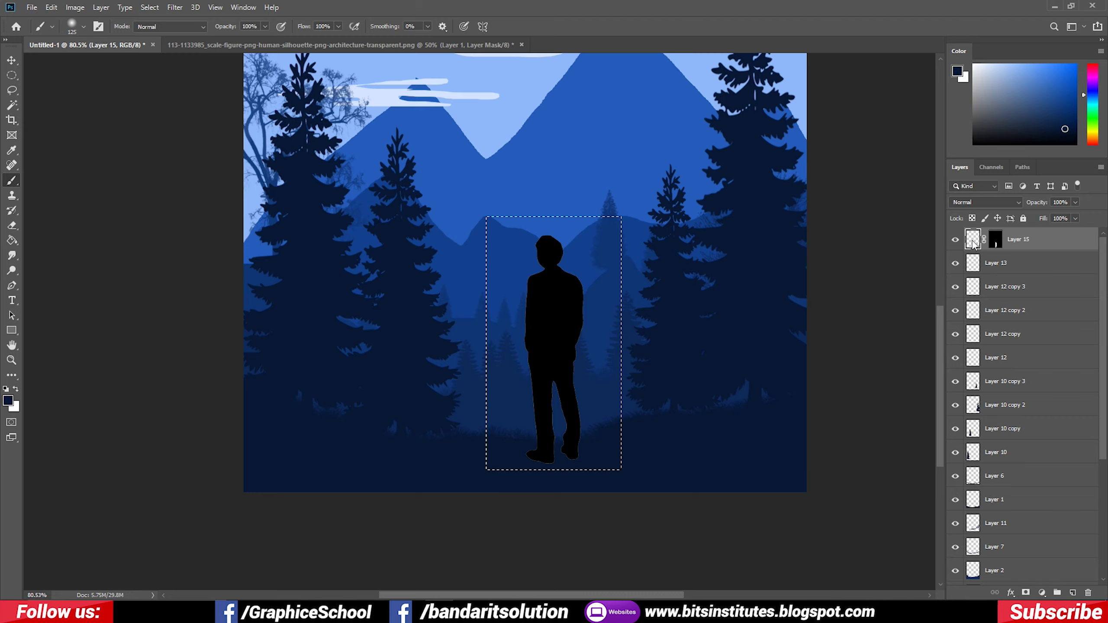
left_click_drag(546, 248, 542, 156)
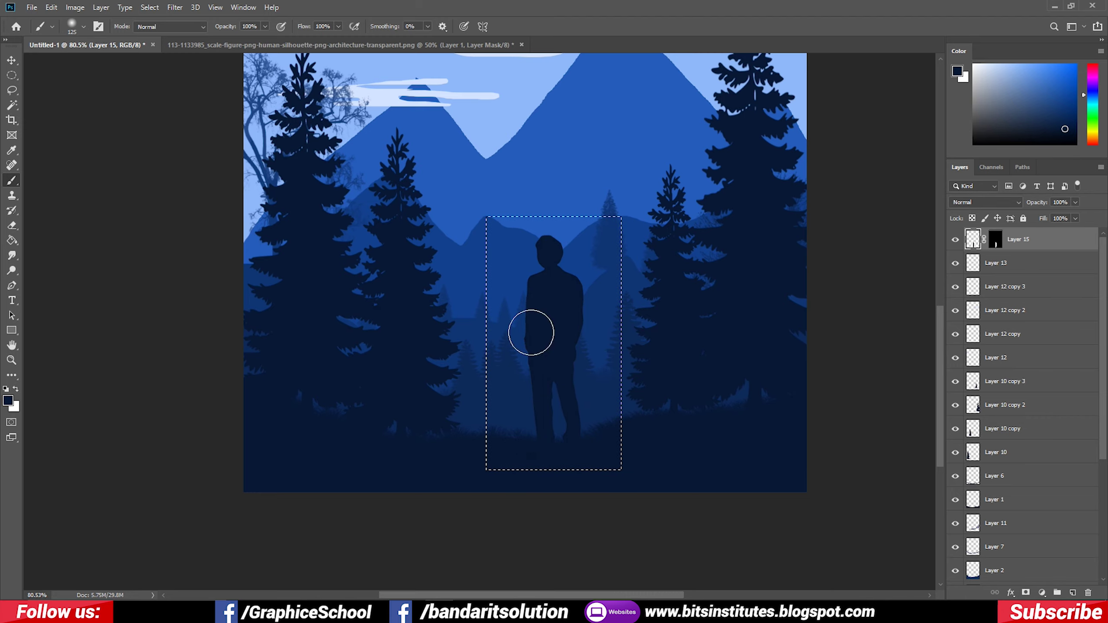
key("ctrl+d")
scroll(538, 219, "up", 2)
scroll(596, 361, "up", 3)
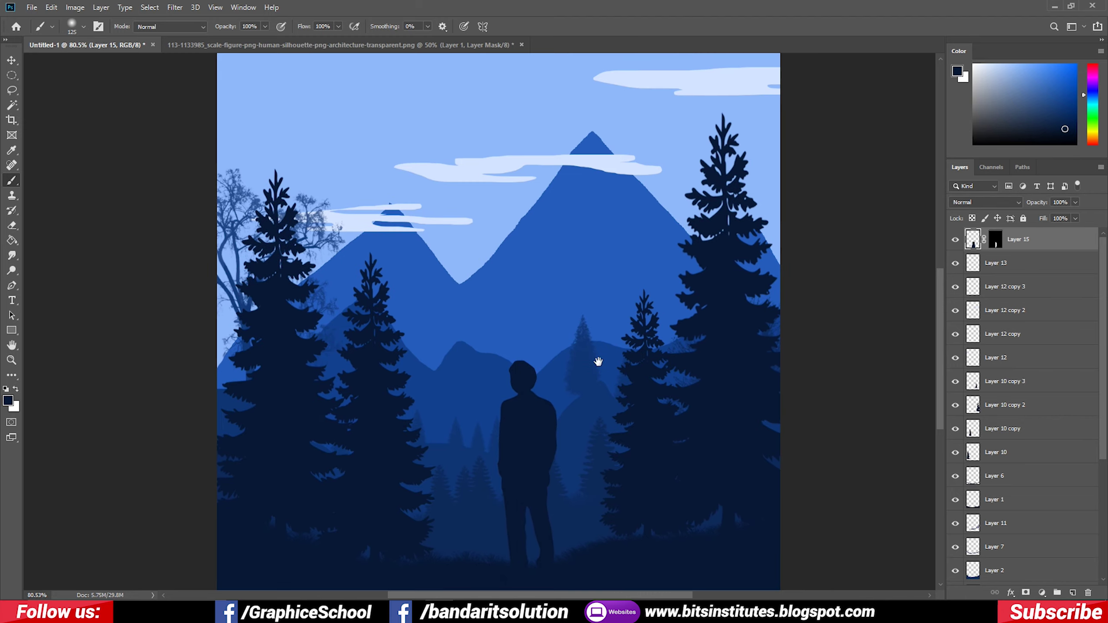
key("ctrl+minus")
Scale the figure to about 82%, move it lower and right, and zoom out to the full image
left_click(11, 61)
left_click_drag(541, 435, 508, 374)
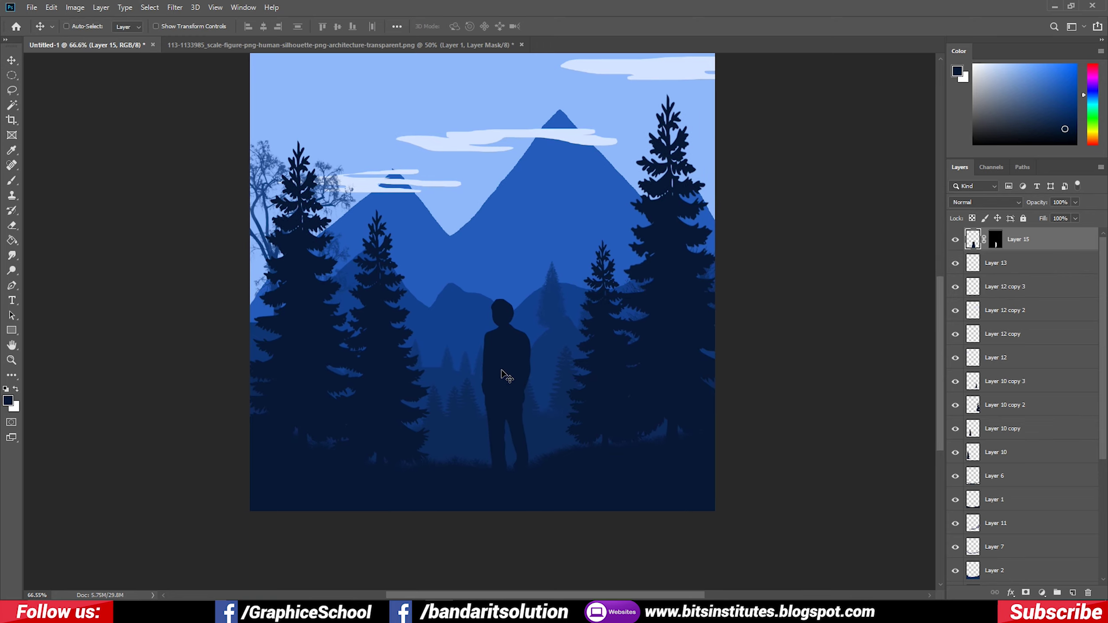
key("ctrl+t")
left_click_drag(564, 284, 558, 302)
left_click_drag(509, 384, 518, 398)
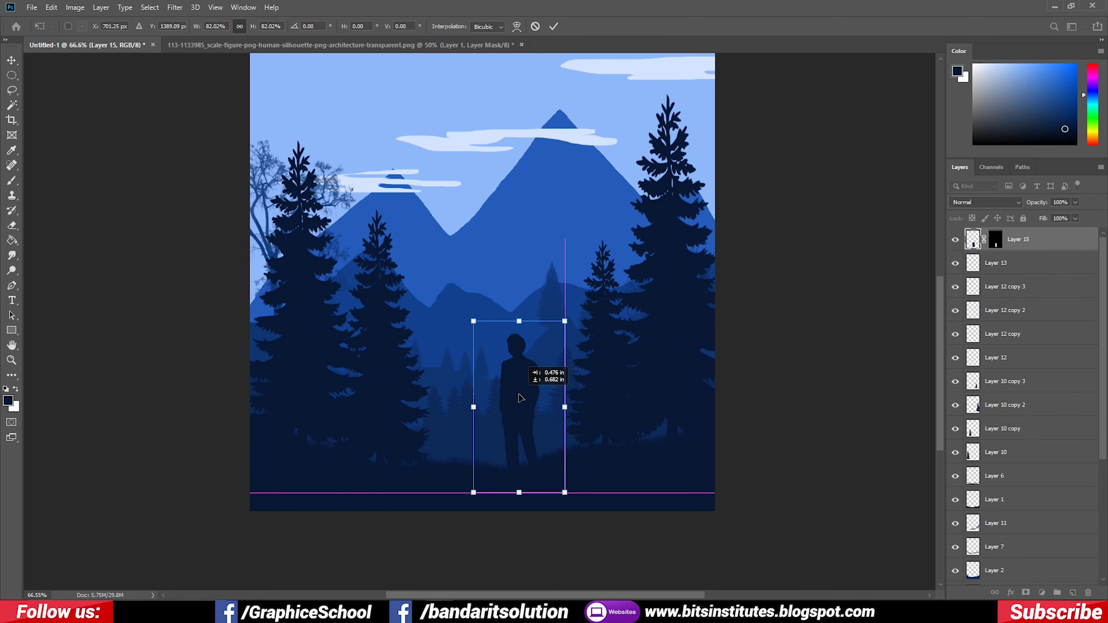
key("Return")
key("ctrl+0")
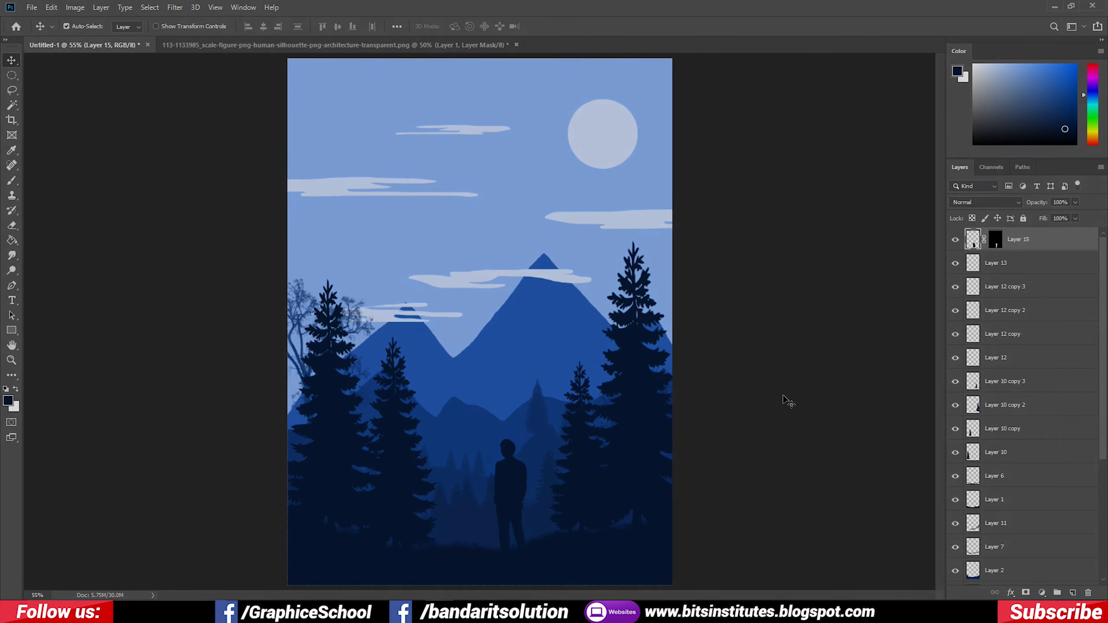